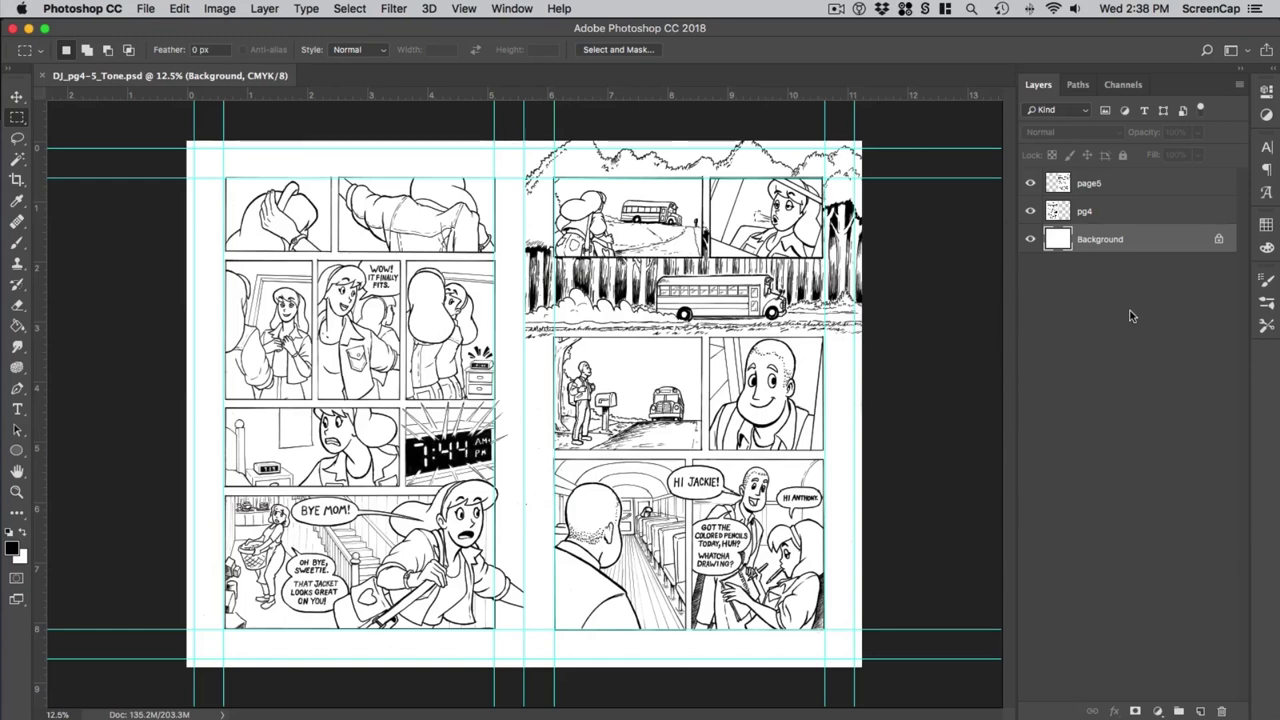
Step: Merge the page5 and pg4 layers into a single layer and rename it INK
left_click(1122, 193)
left_click(1132, 211, "shift")
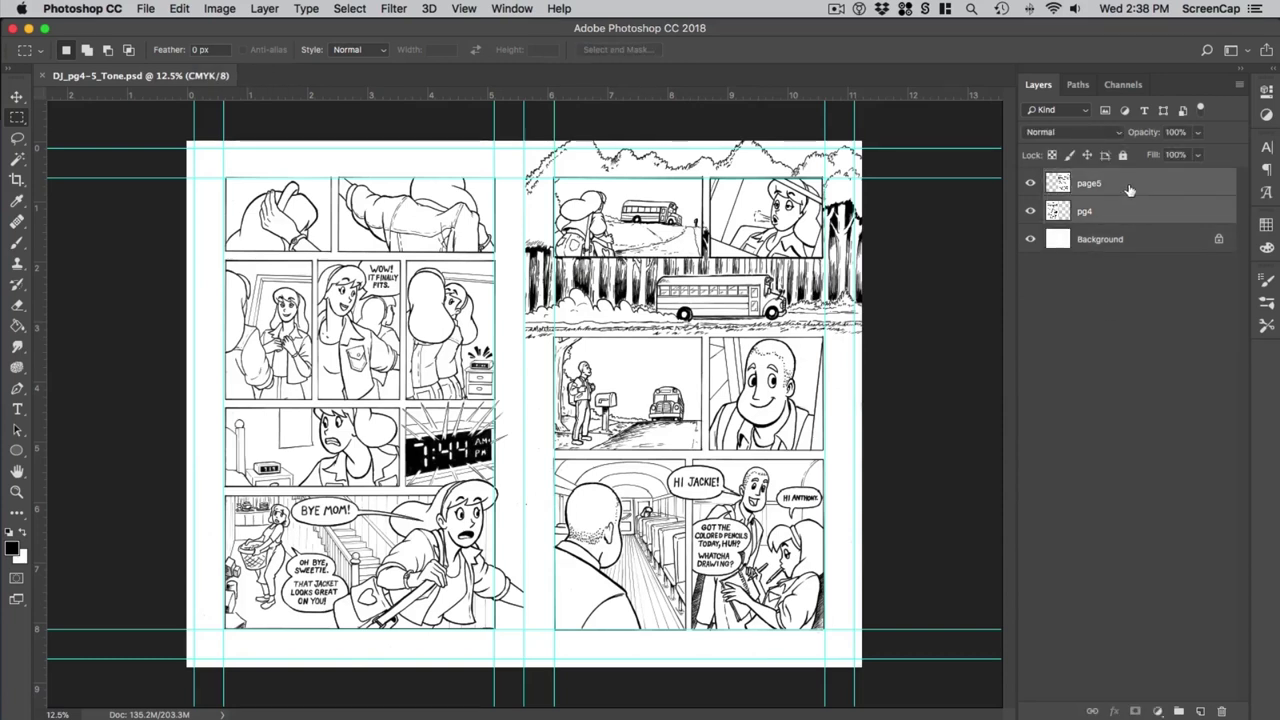
right_click(1129, 191)
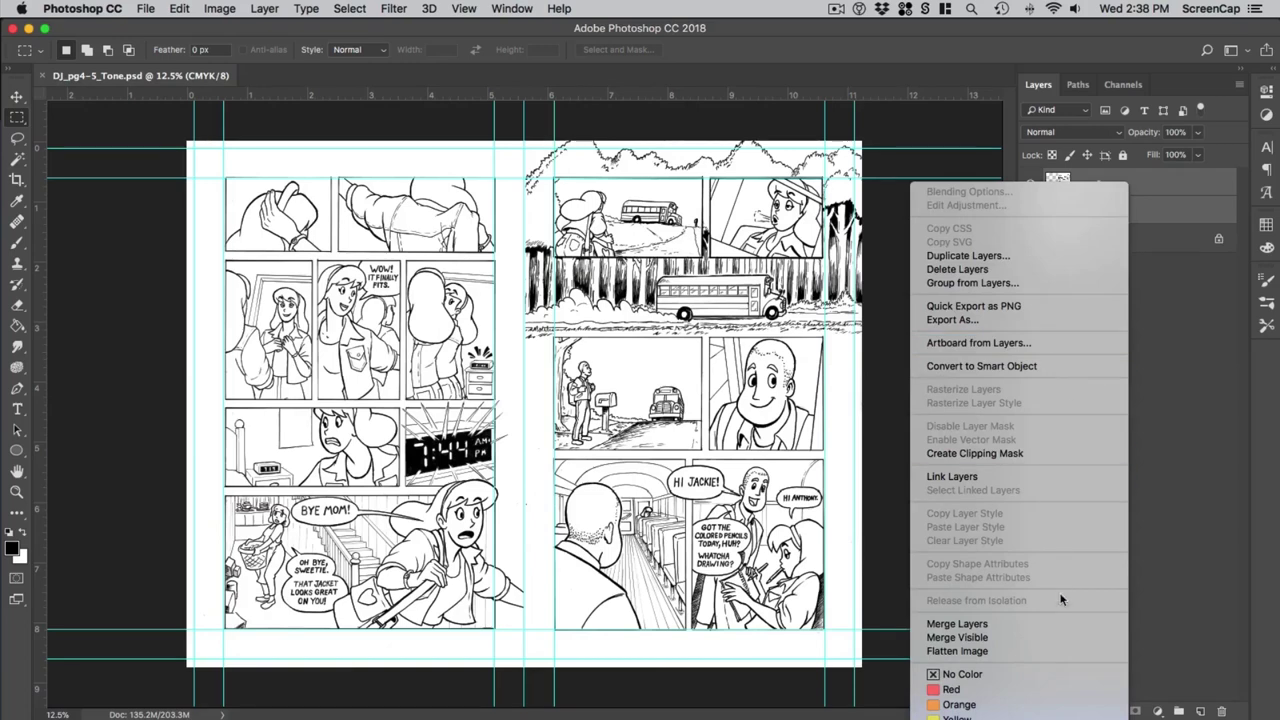
left_click(1073, 623)
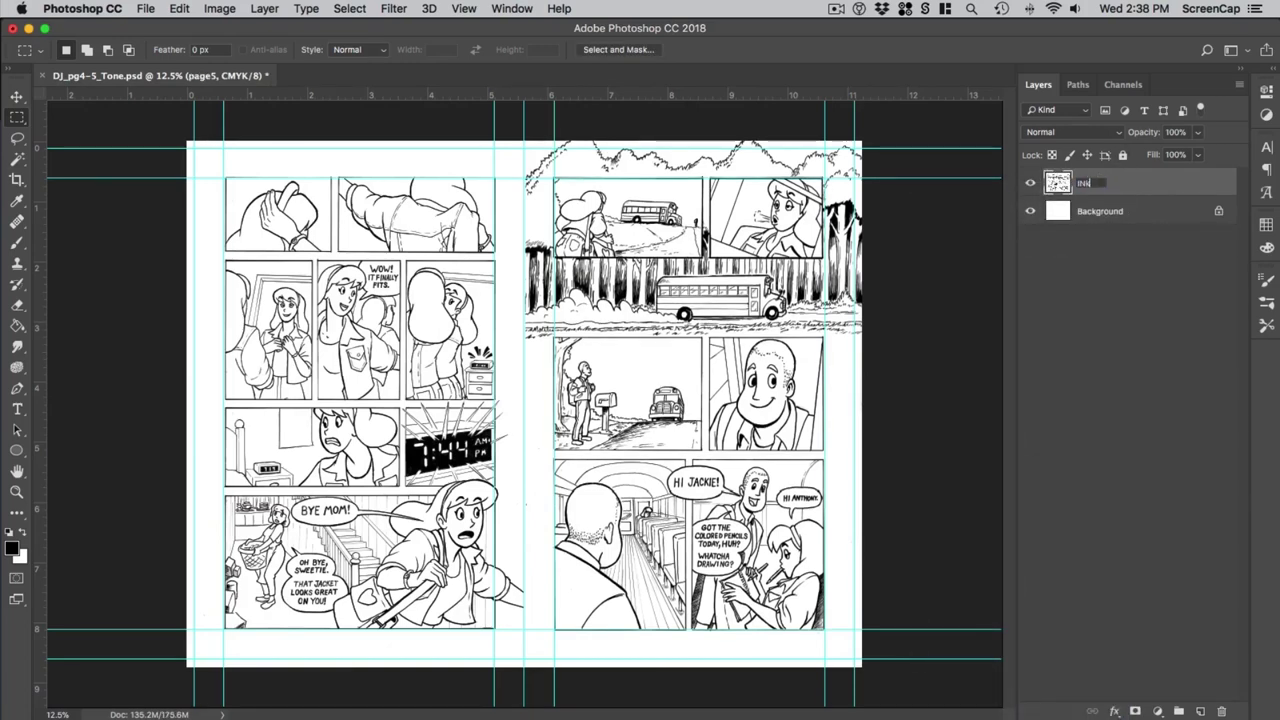
key("Return")
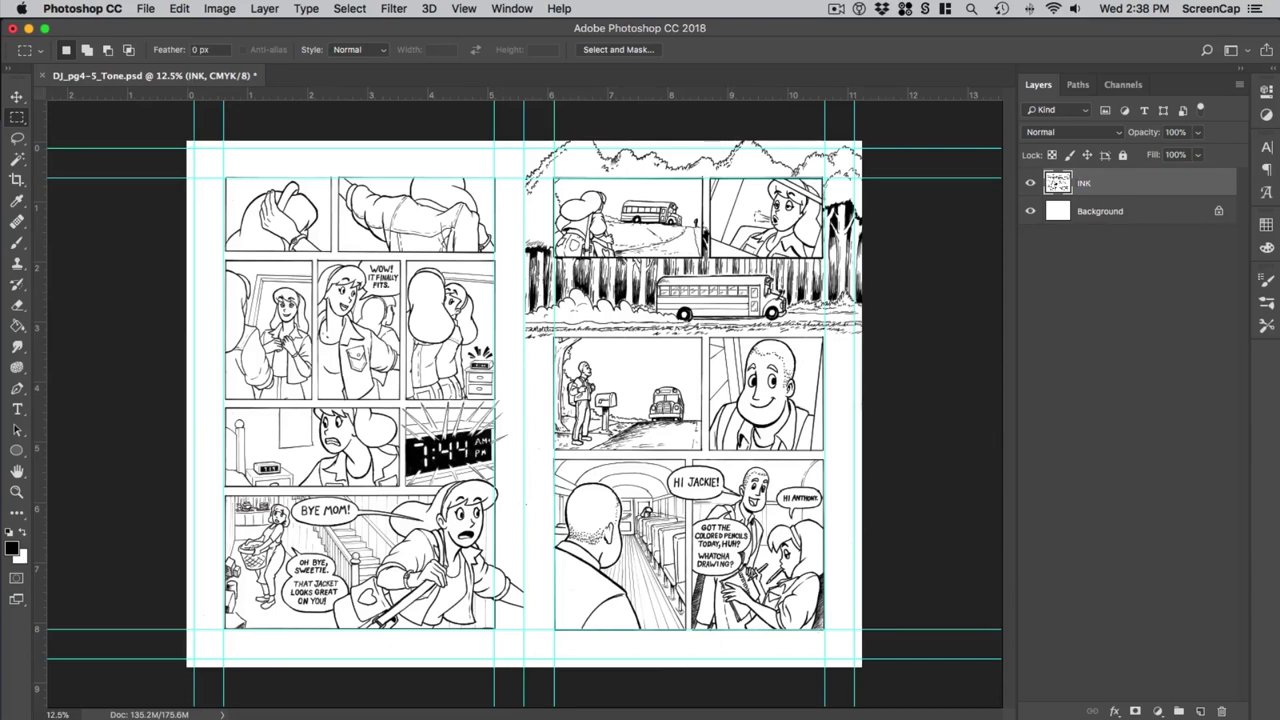
Step: Change the INK layer's blending mode and add a new empty layer between INK and Background
left_click(1114, 134)
left_click(1100, 172)
left_click(1091, 228)
left_click(1201, 711)
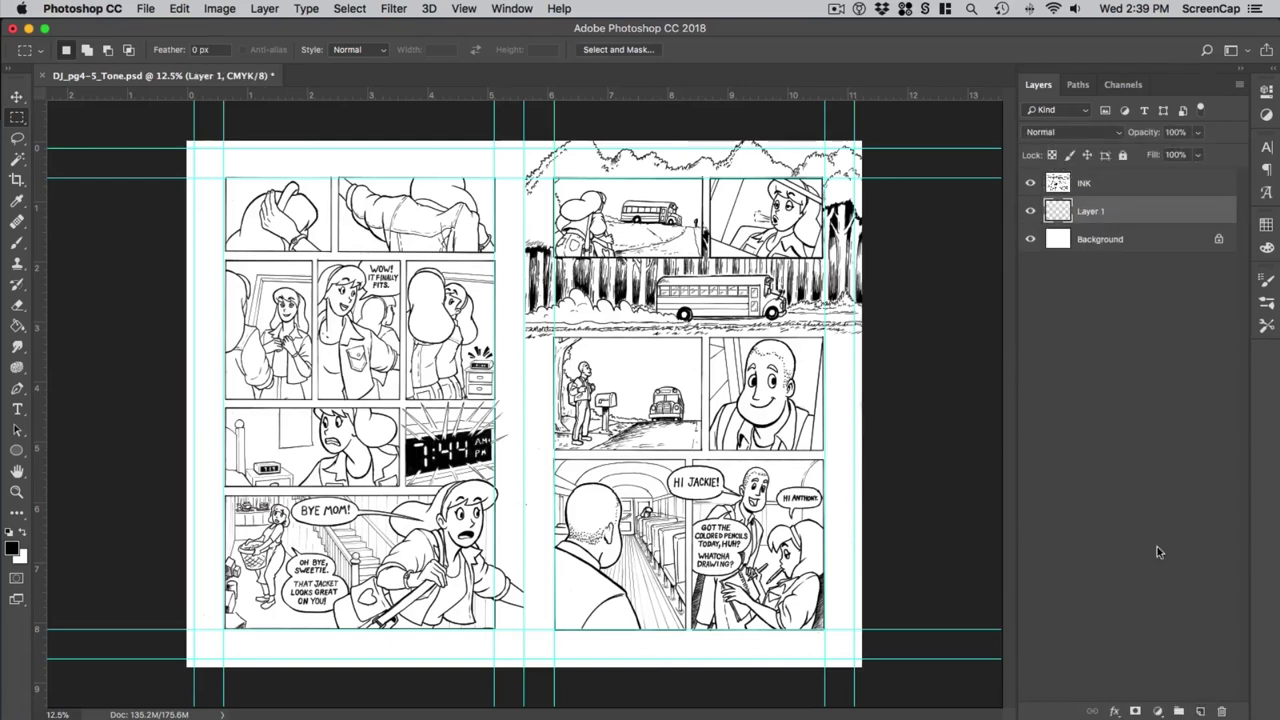
Step: Choose the Brush tool and pick the light purple swatch as its foreground colour
left_click(17, 243)
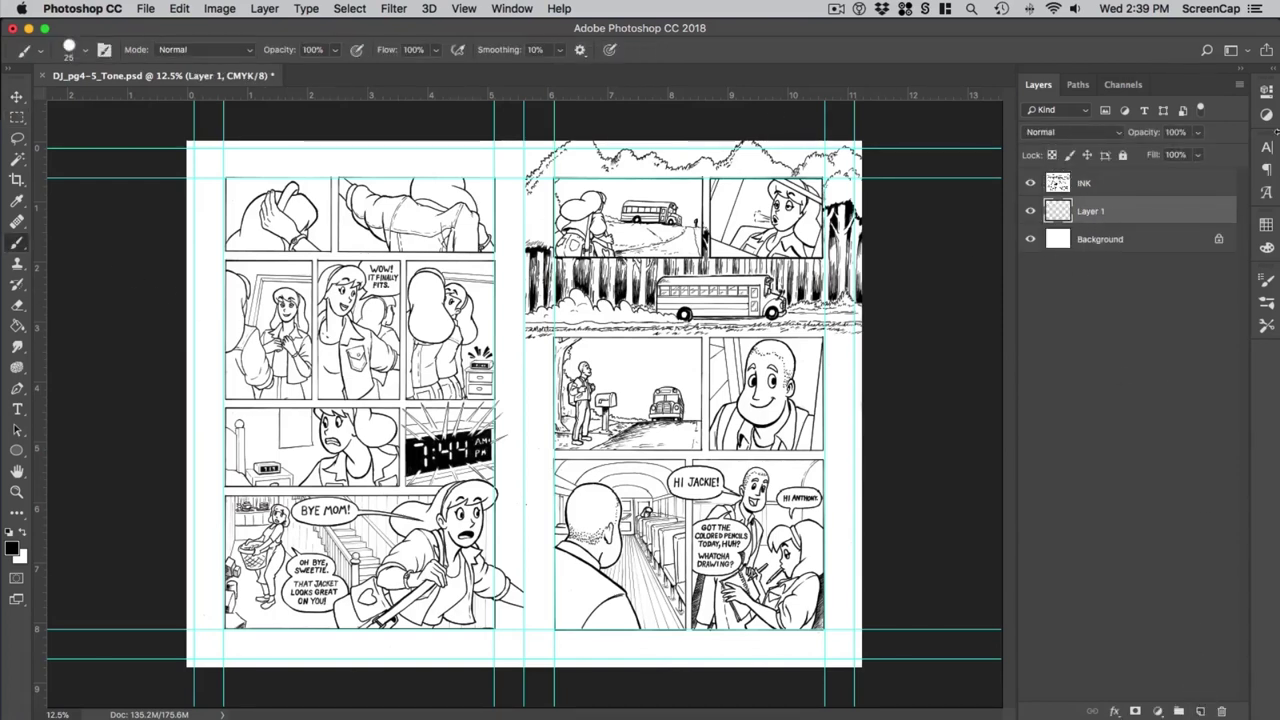
left_click(1265, 226)
left_click(1077, 296)
left_click(1156, 192)
left_click(1148, 201)
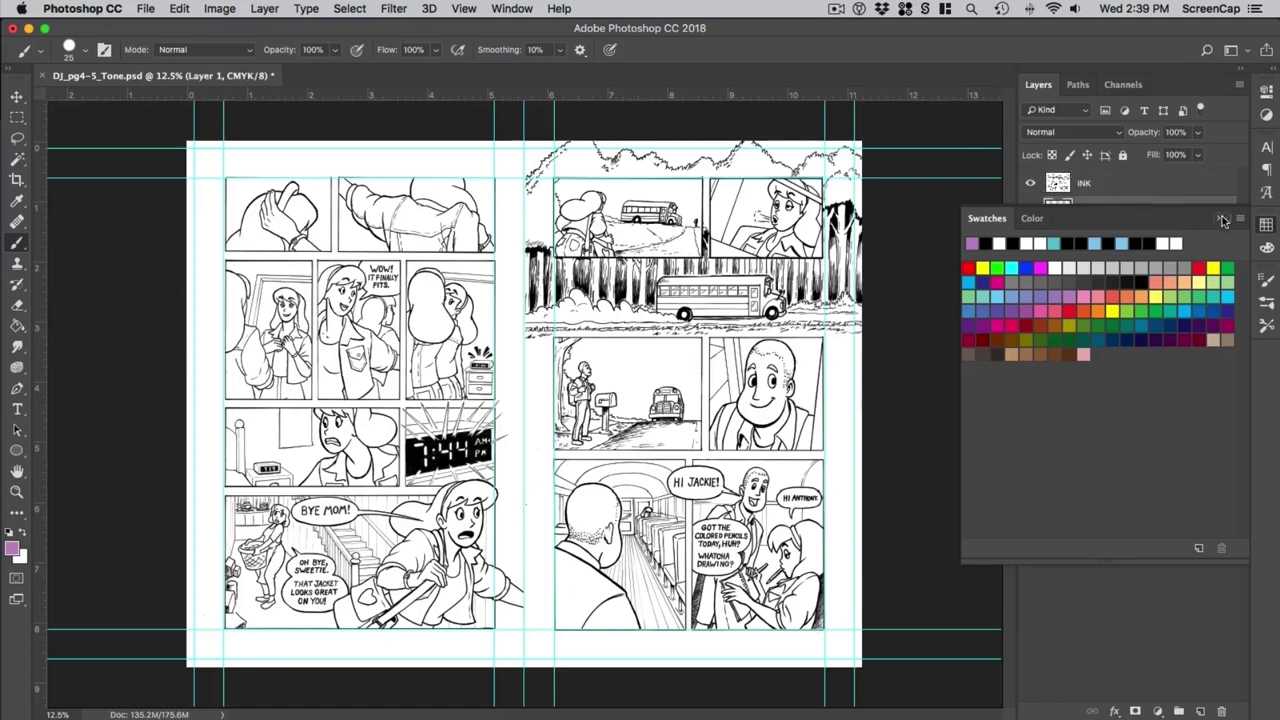
left_click(1220, 218)
Step: Enlarge the brush to 500 px, try a purple stroke over the lower panels of the first page, and undo it
key("]")
key("]")
key("]")
key("]")
key("]")
key("]")
key("]")
key("]")
key("]")
key("]")
key("]")
key("]")
key("]")
key("]")
key("]")
key("]")
mouse_move(456, 365)
left_mouse_down()
mouse_move(408, 376)
mouse_move(445, 422)
mouse_move(400, 505)
left_mouse_up()
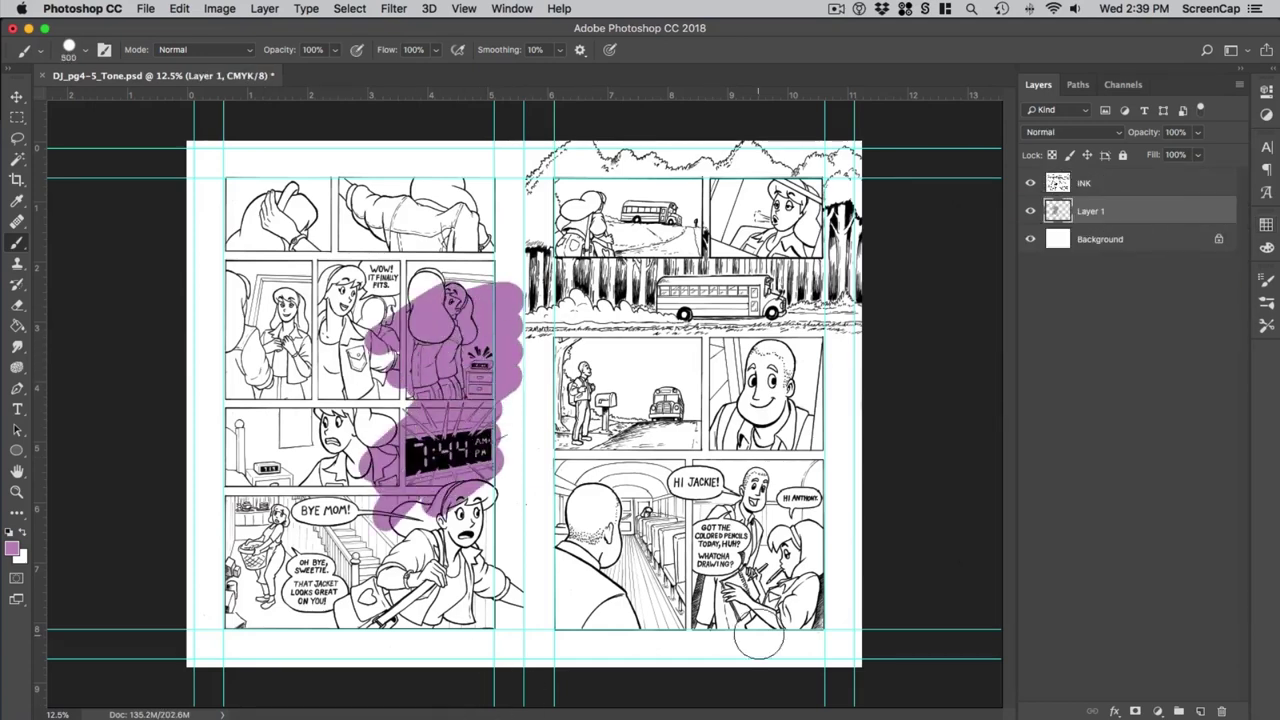
key("super+z")
Step: Set the foreground colour to pure black, 000000
left_click(12, 547)
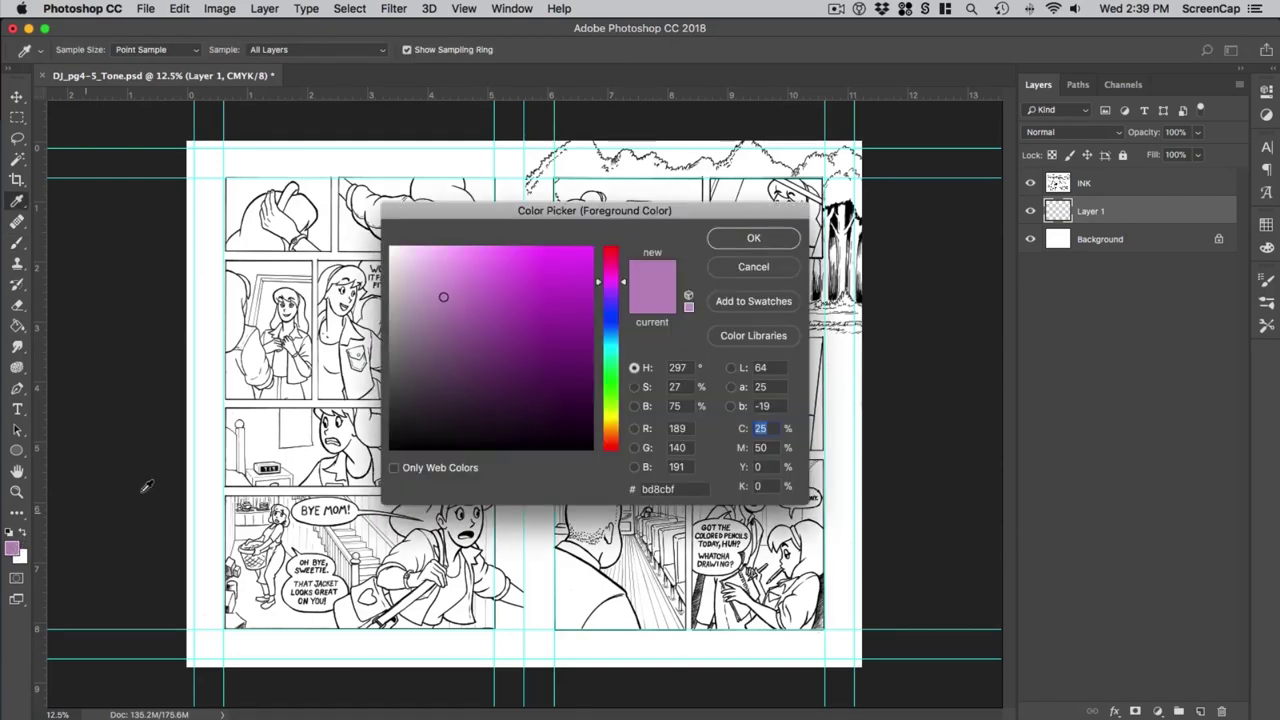
left_click_drag(474, 394, 391, 449)
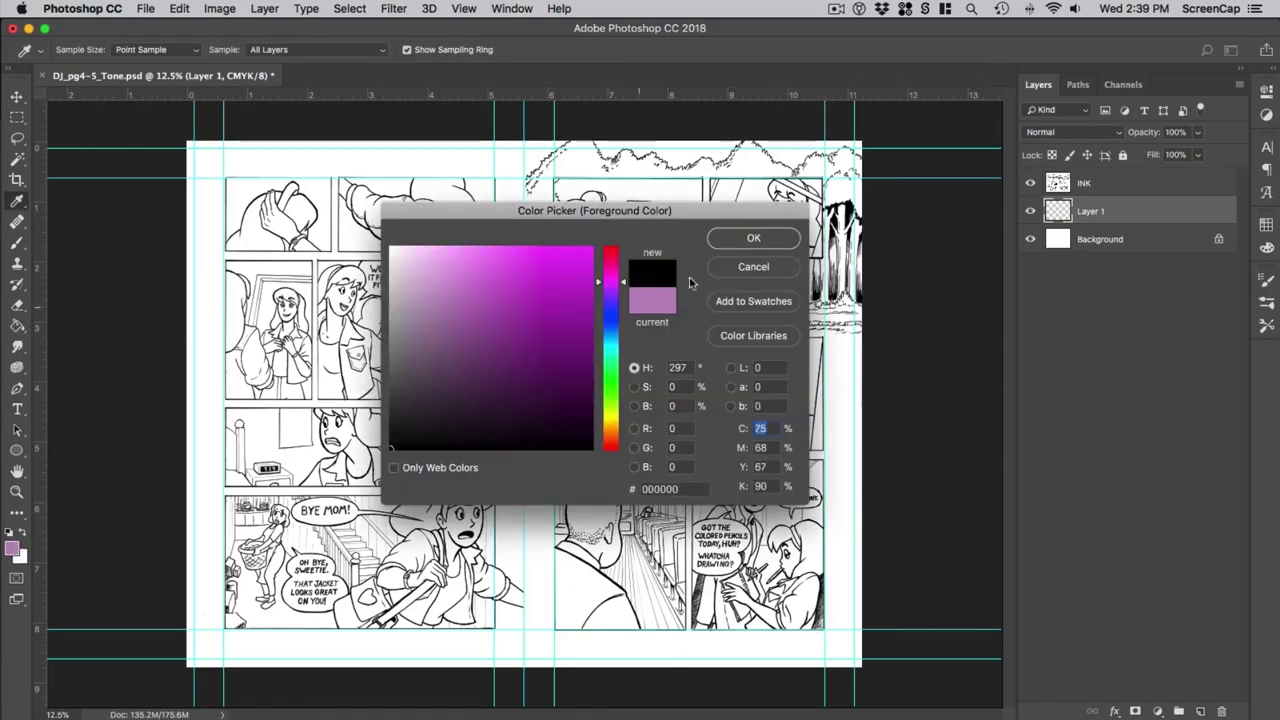
left_click(757, 238)
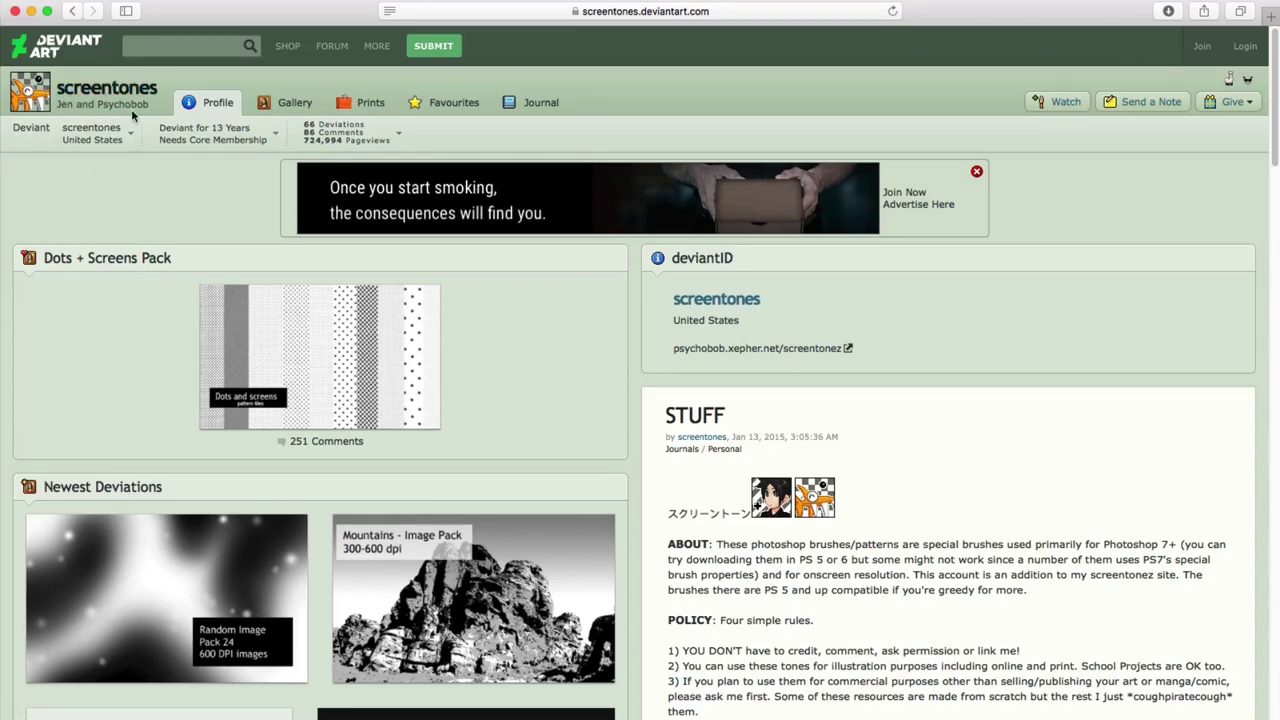
Step: Switch to the screentones DeviantArt page in the browser and look through its gallery and folders of tone packs
scroll(551, 408, "down", 1)
scroll(551, 408, "up", 1)
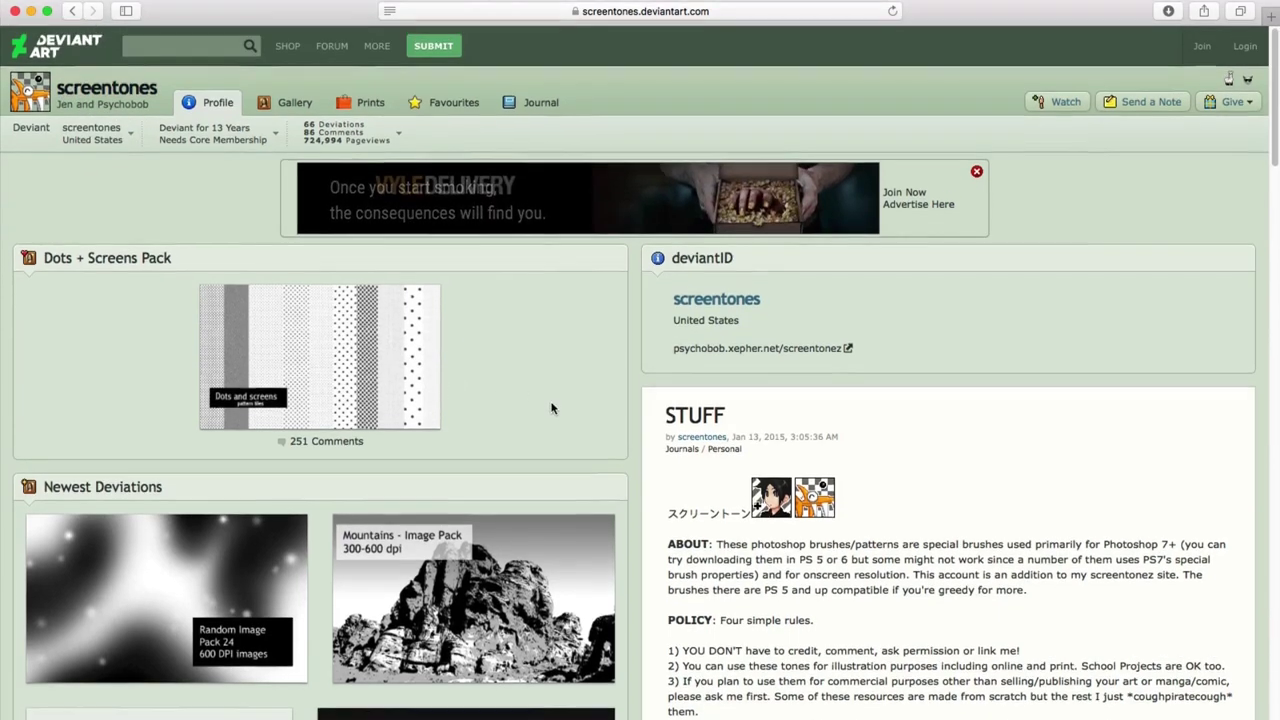
left_click(276, 105)
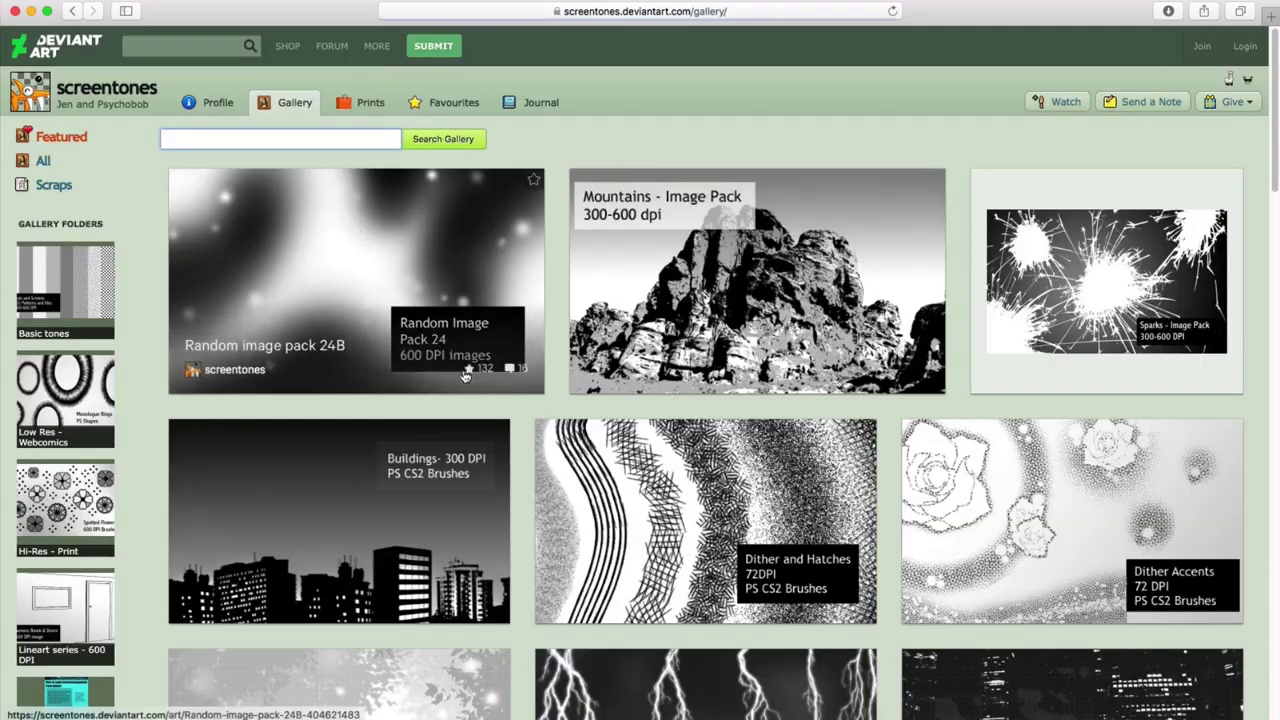
scroll(510, 427, "down", 2)
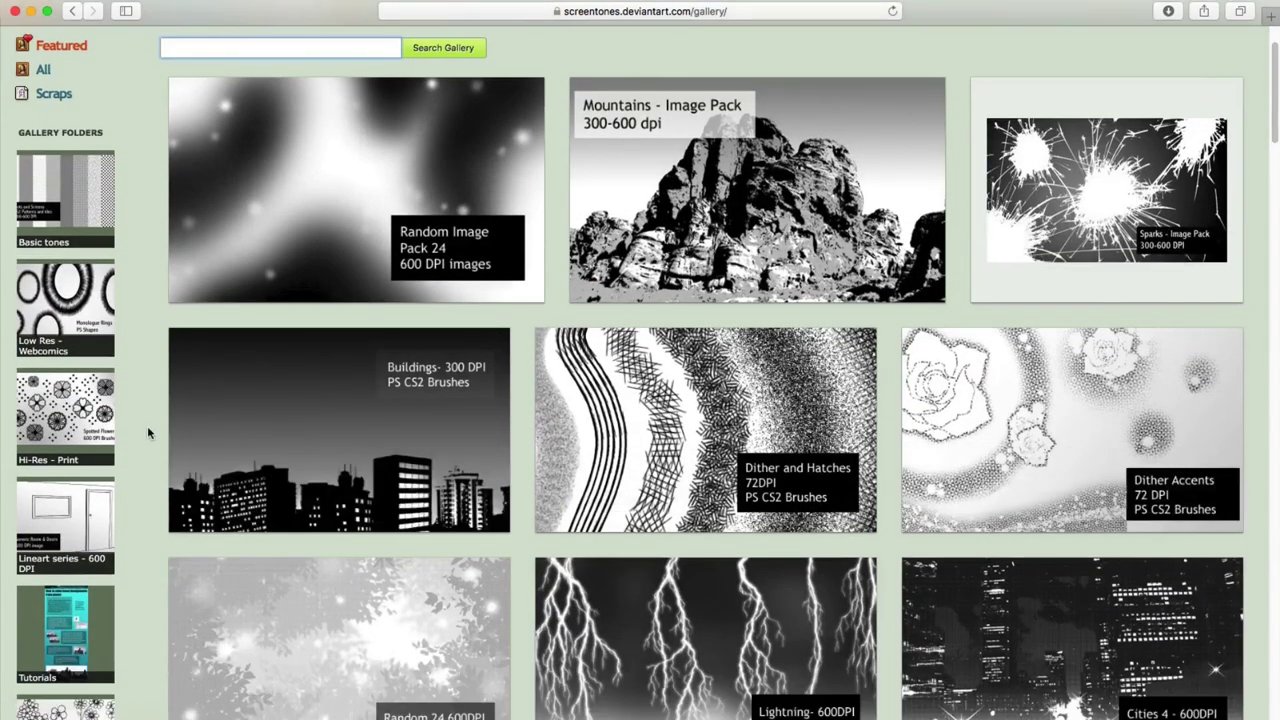
scroll(147, 427, "down", 5)
scroll(147, 429, "up", 6)
left_click(74, 276)
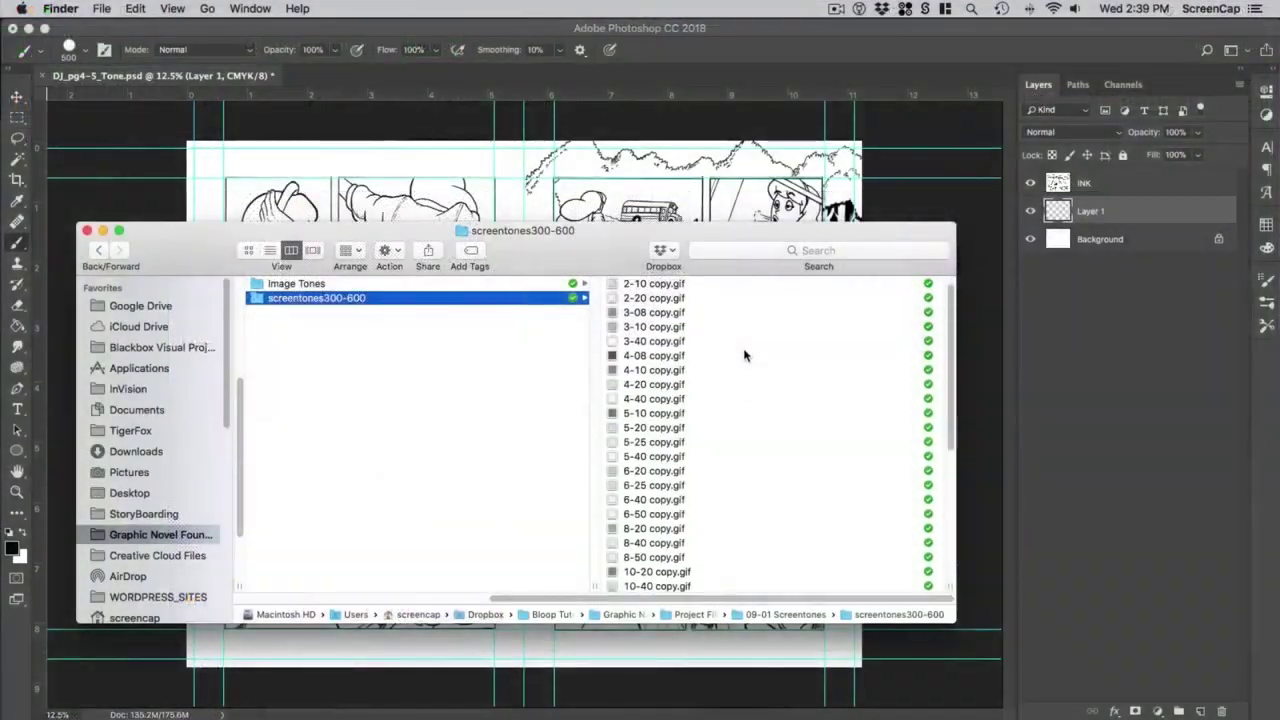
Step: Switch to Finder and preview several dot-tone GIFs and the SCREENS600DPI.pat file in the screentones300-600 folder
scroll(744, 355, "down", 1)
scroll(744, 355, "down", 5)
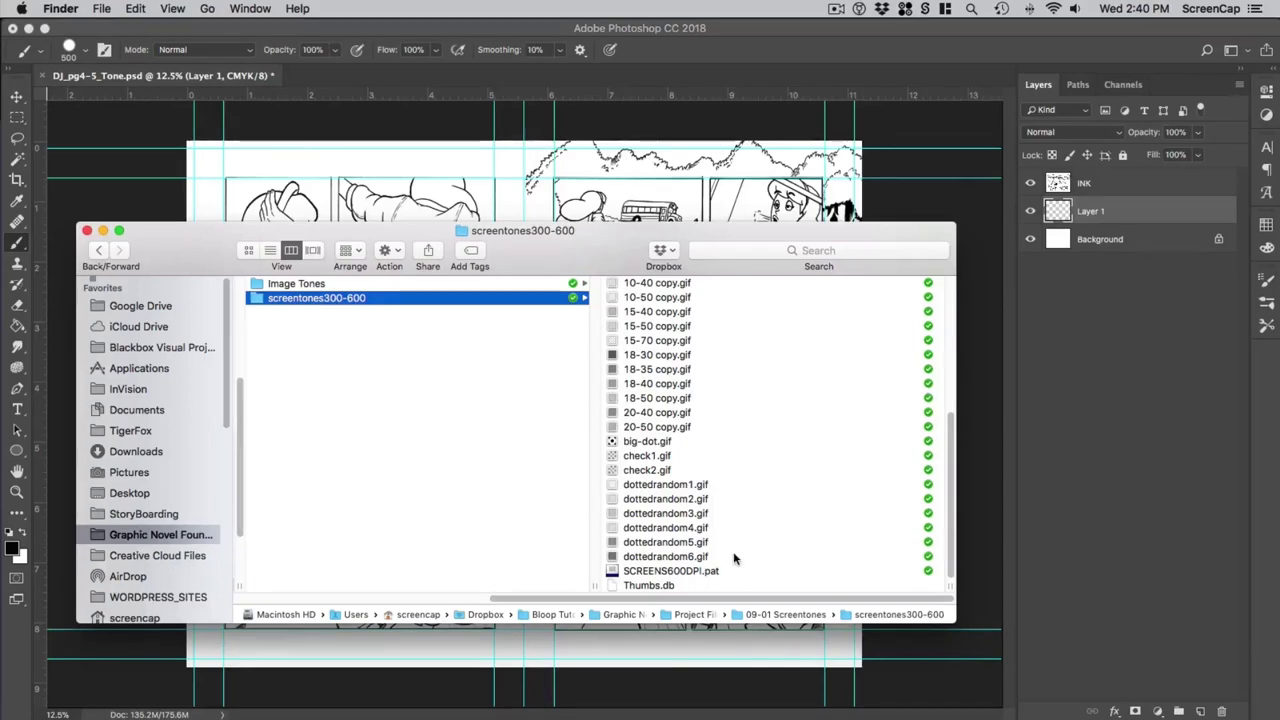
left_click(690, 571)
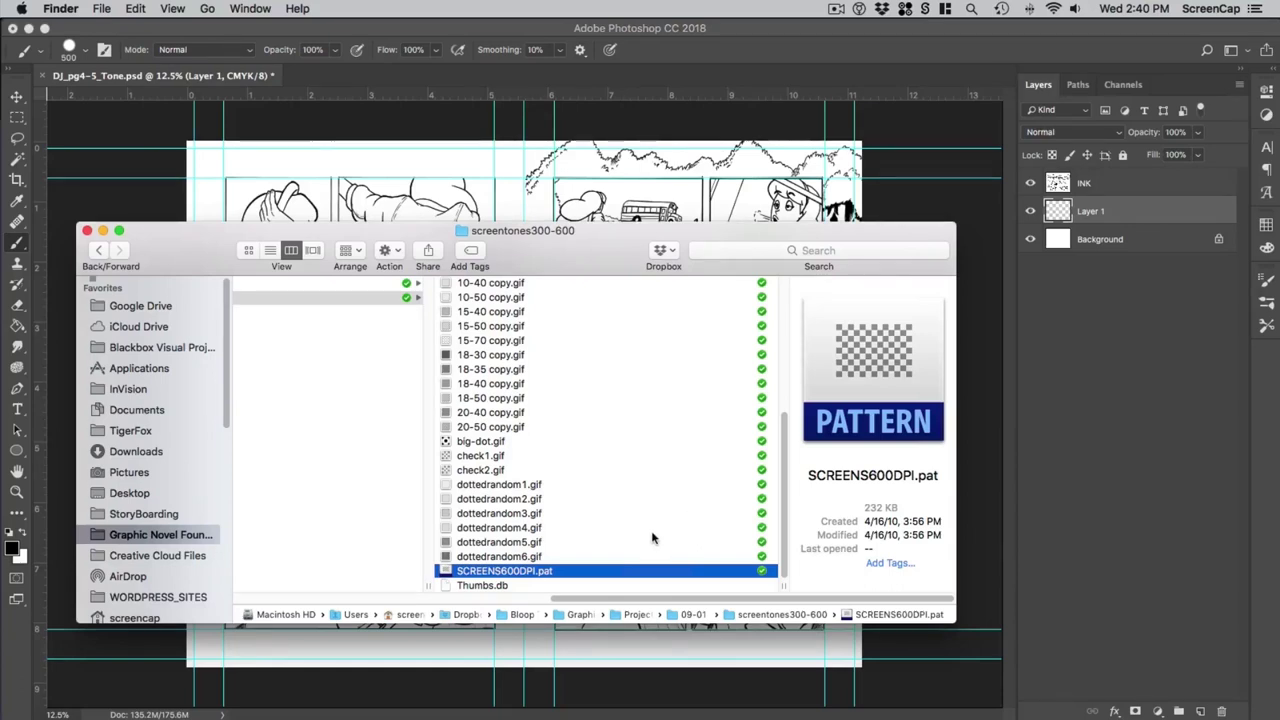
left_click(540, 499)
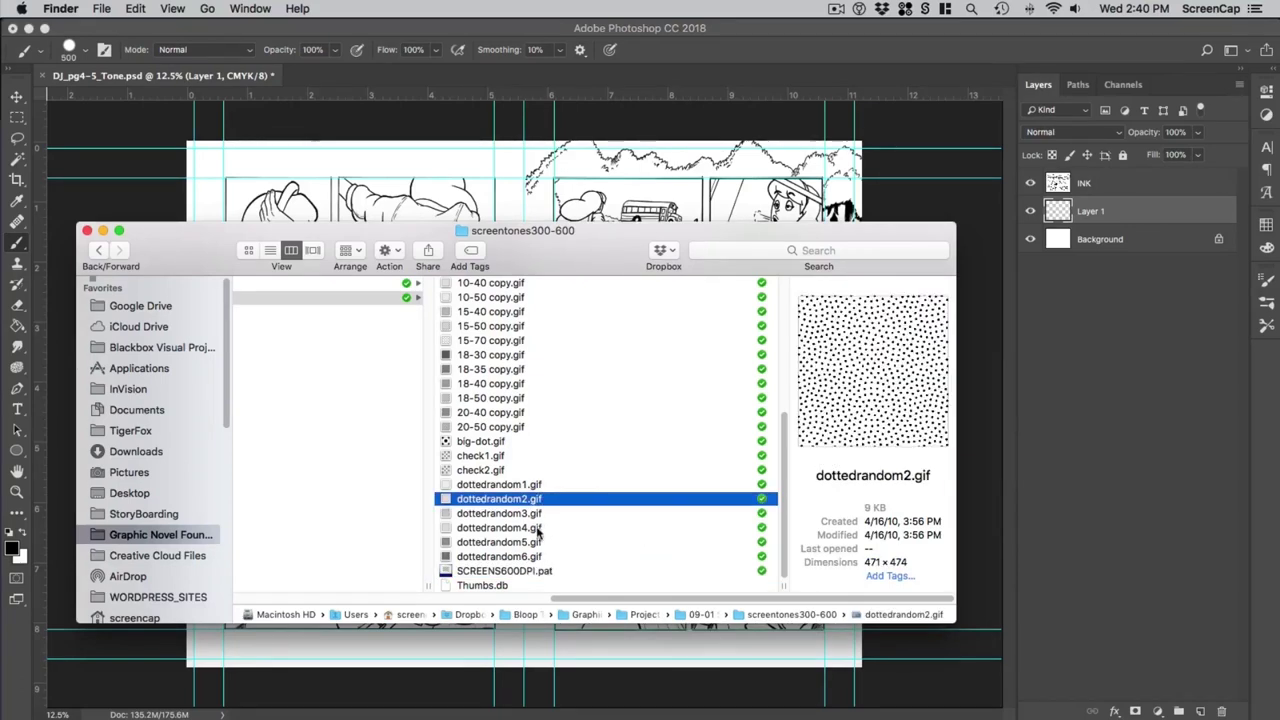
left_click(538, 527)
left_click(528, 399)
left_click(513, 341)
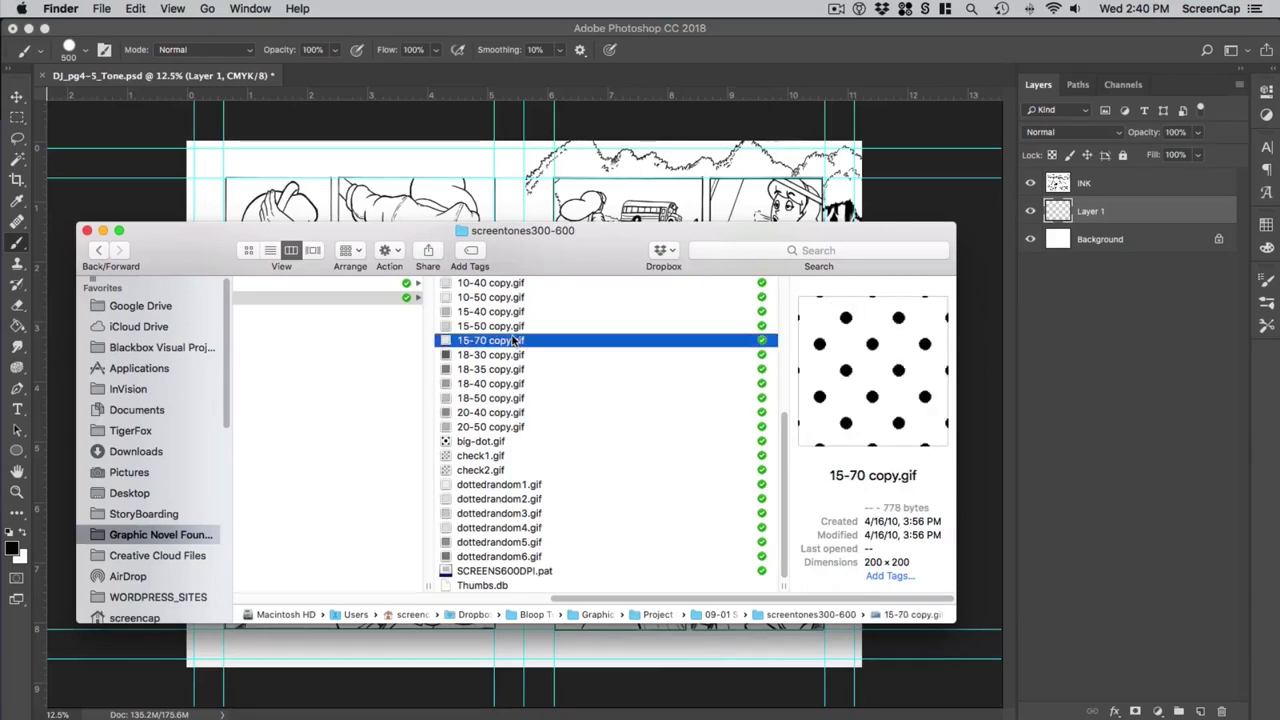
left_click(520, 387)
left_click(522, 427)
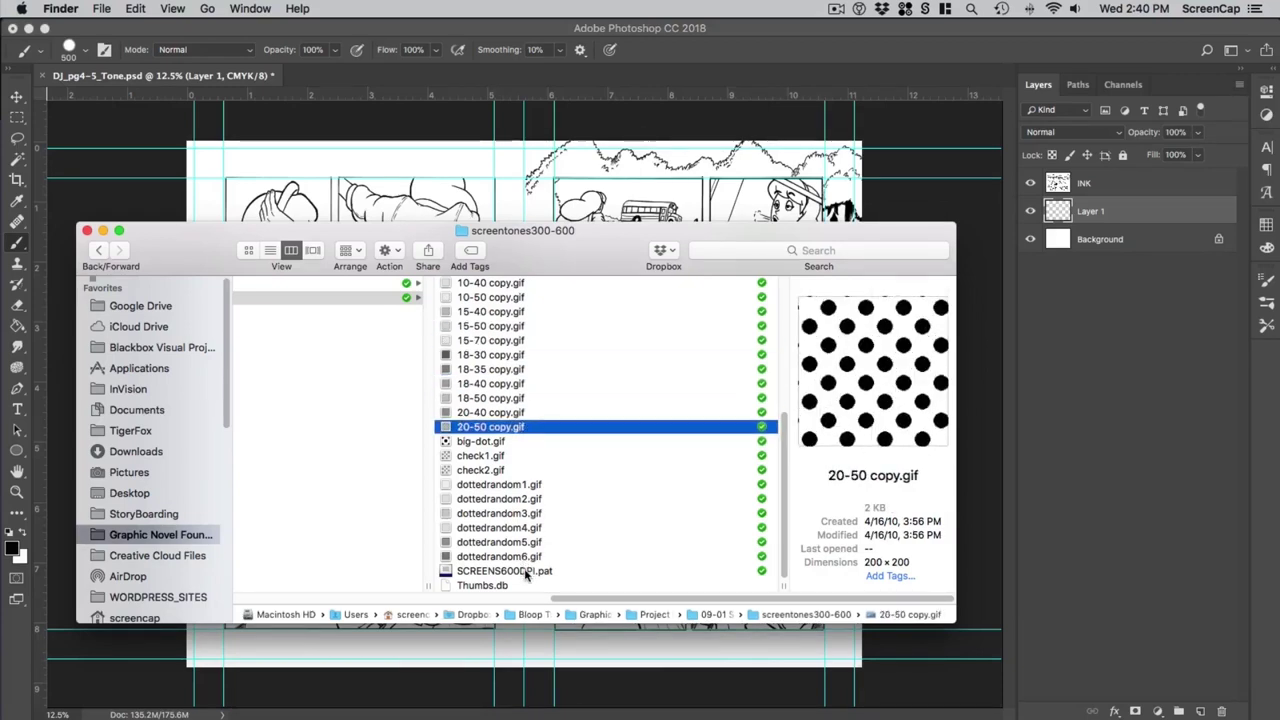
left_click(525, 572)
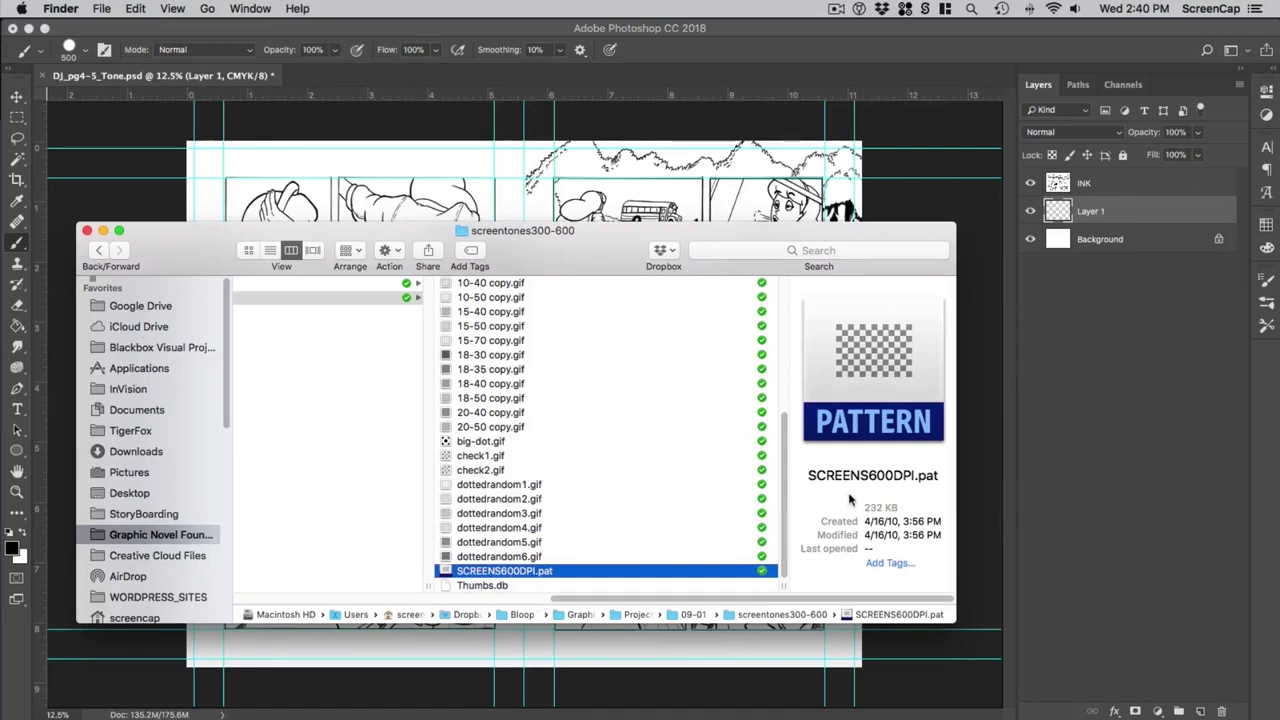
Step: Switch back to Photoshop and set the Paint Bucket to fill with a pattern instead of the foreground colour
left_click(150, 205)
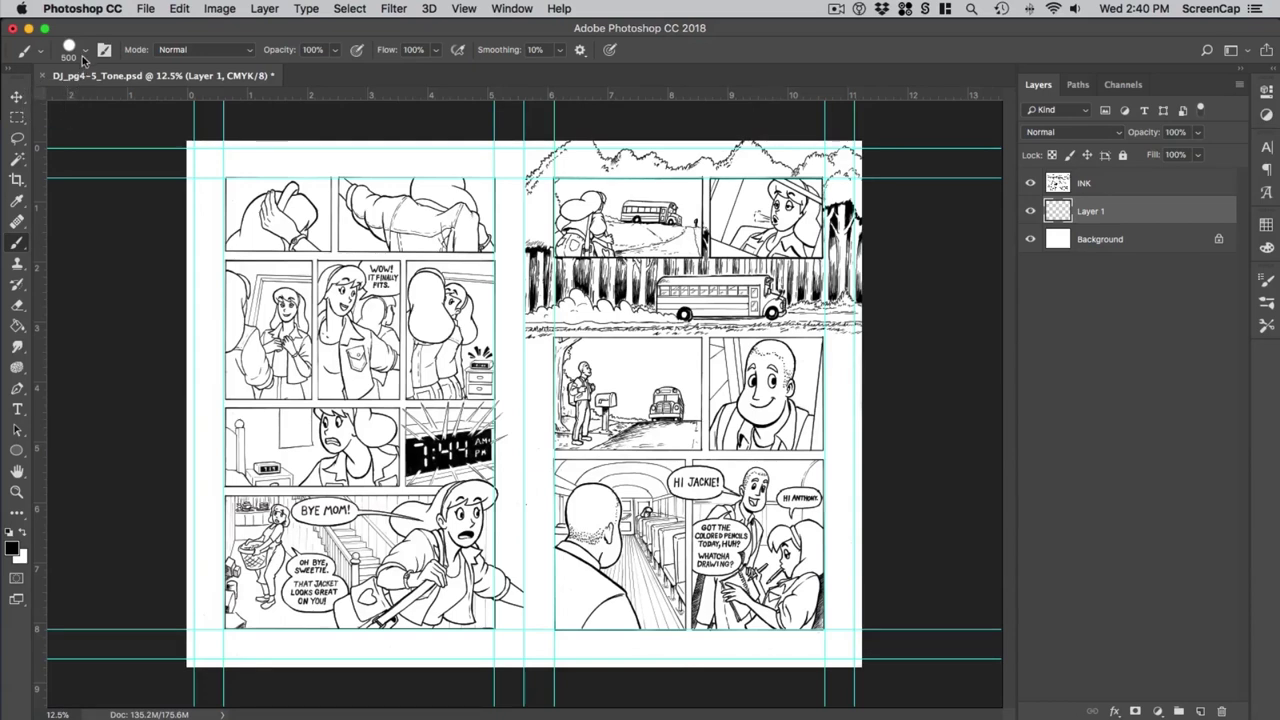
left_click(16, 326)
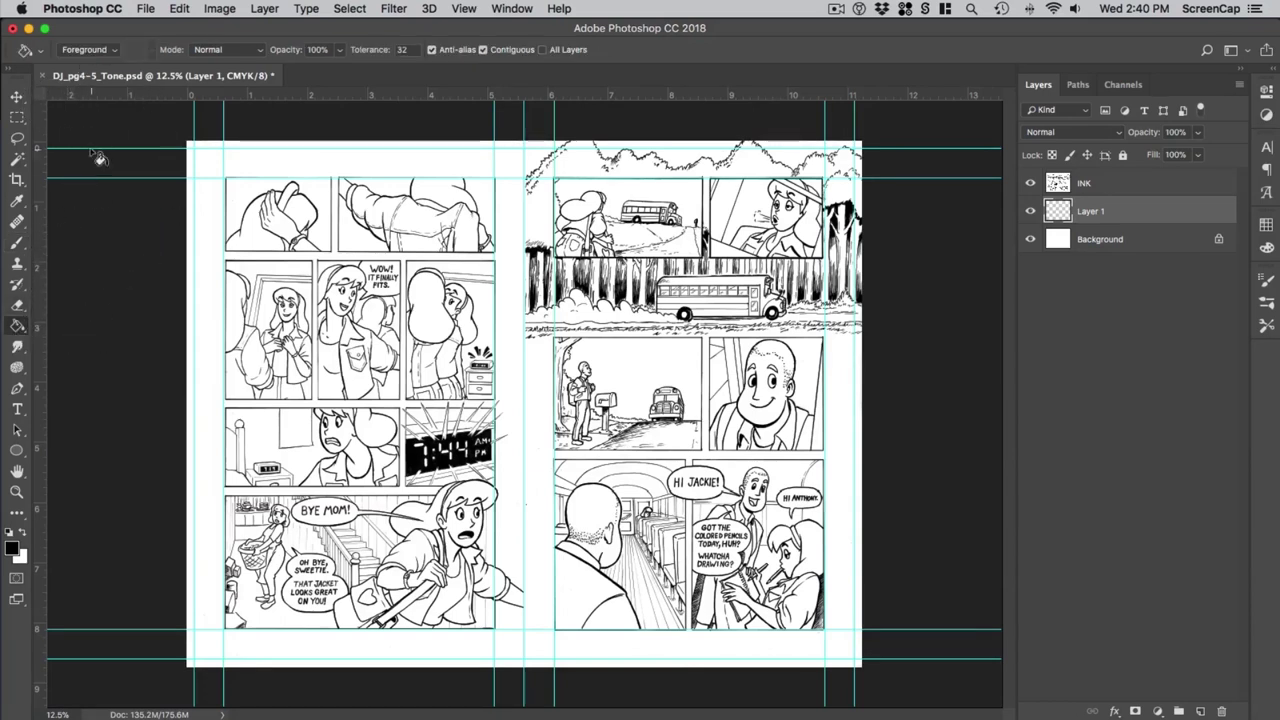
left_click(105, 50)
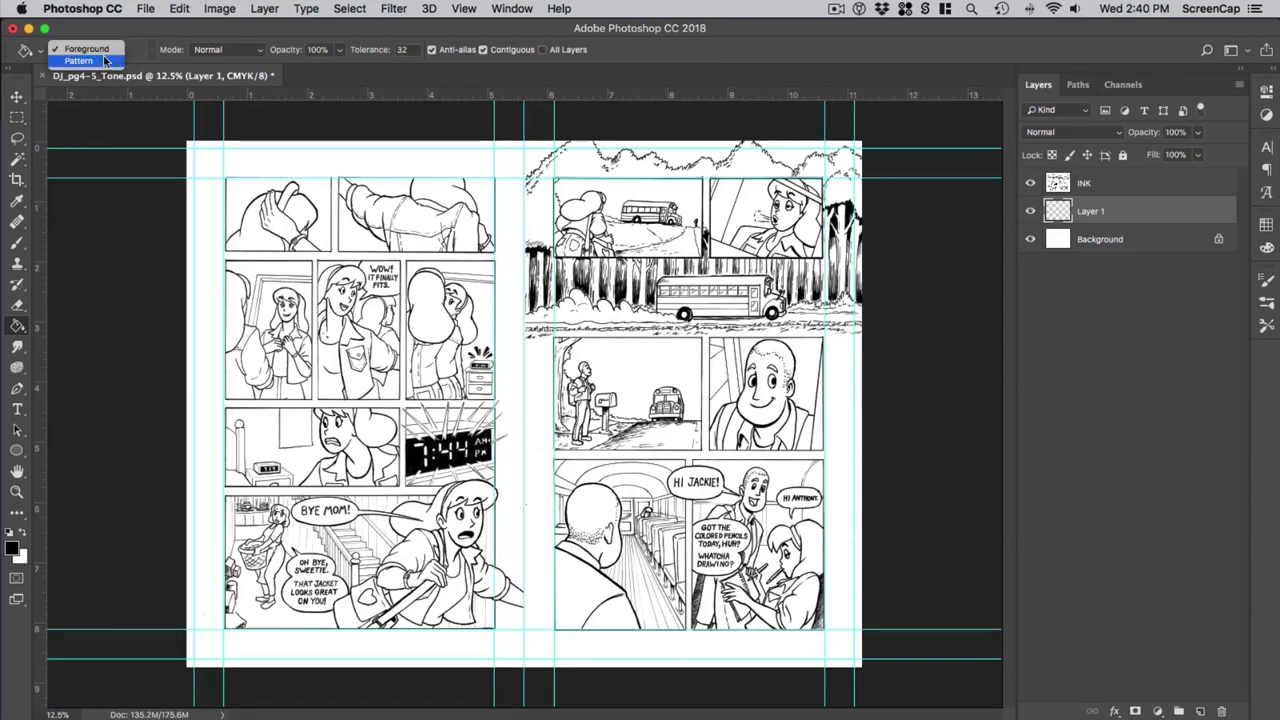
left_click(84, 64)
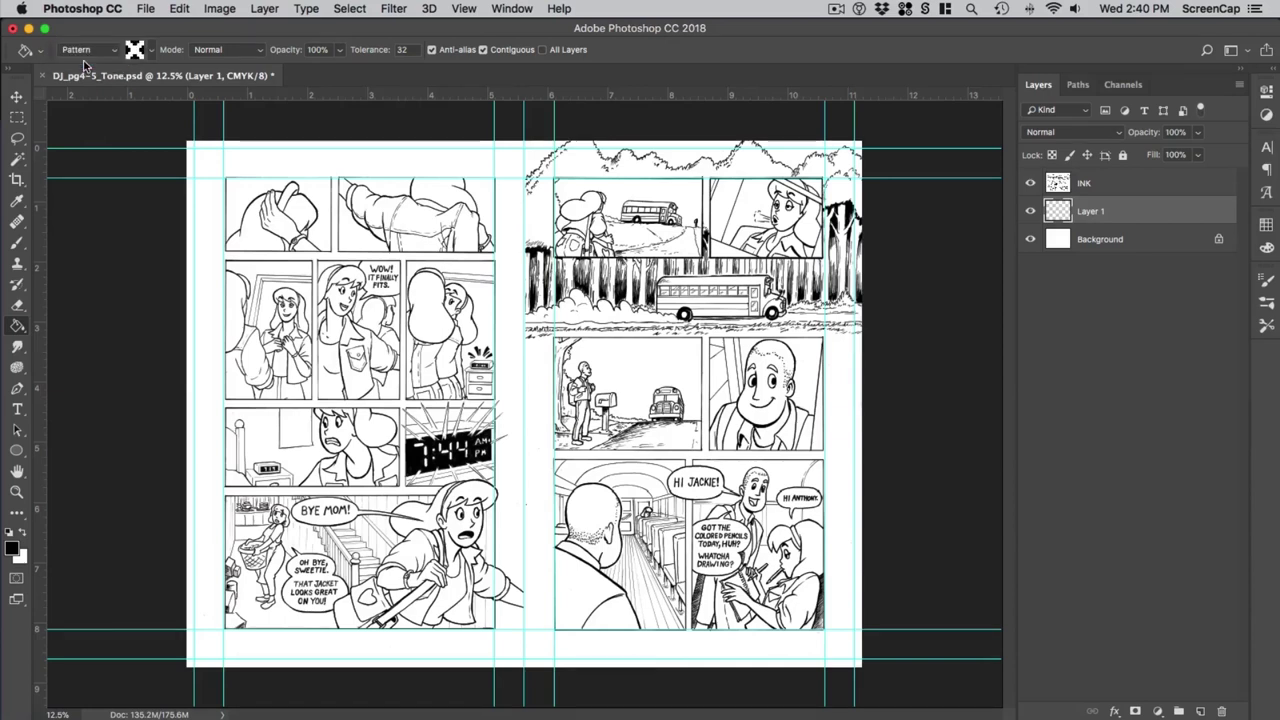
Step: Load the SCREENS600DPI.pat file from the screentones300-600 folder into the Paint Bucket's pattern presets
left_click(151, 49)
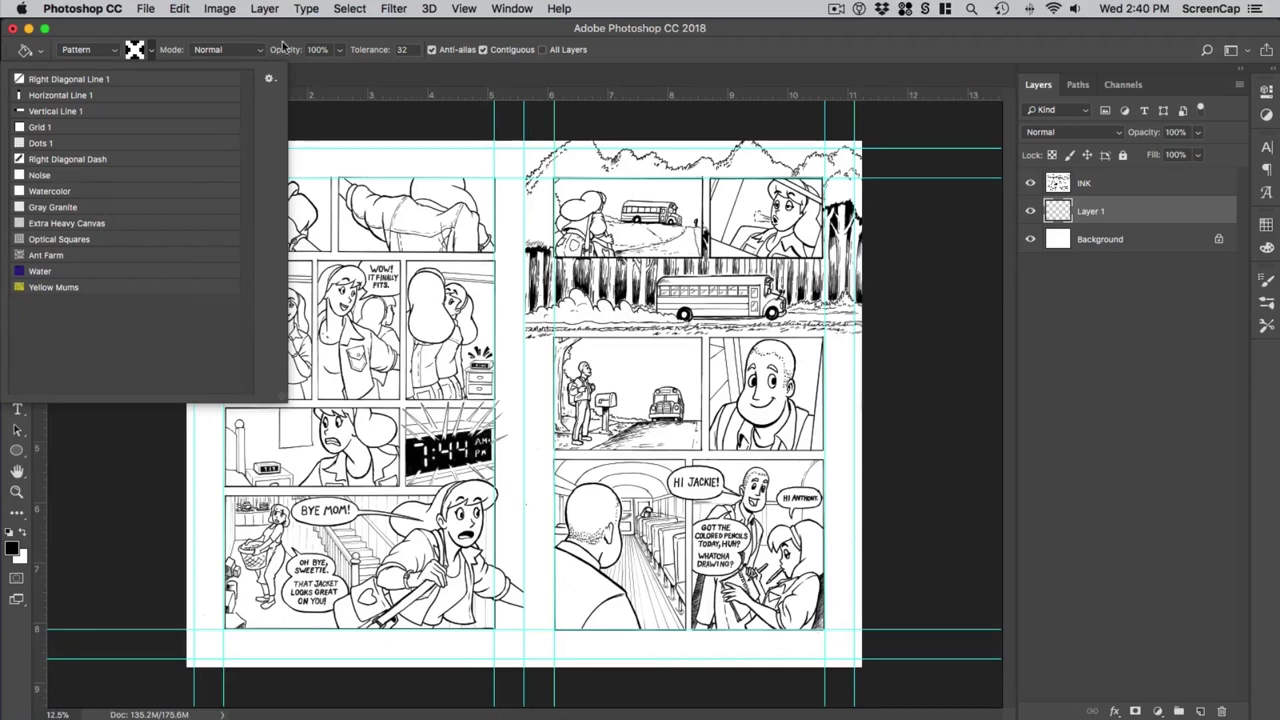
left_click(268, 78)
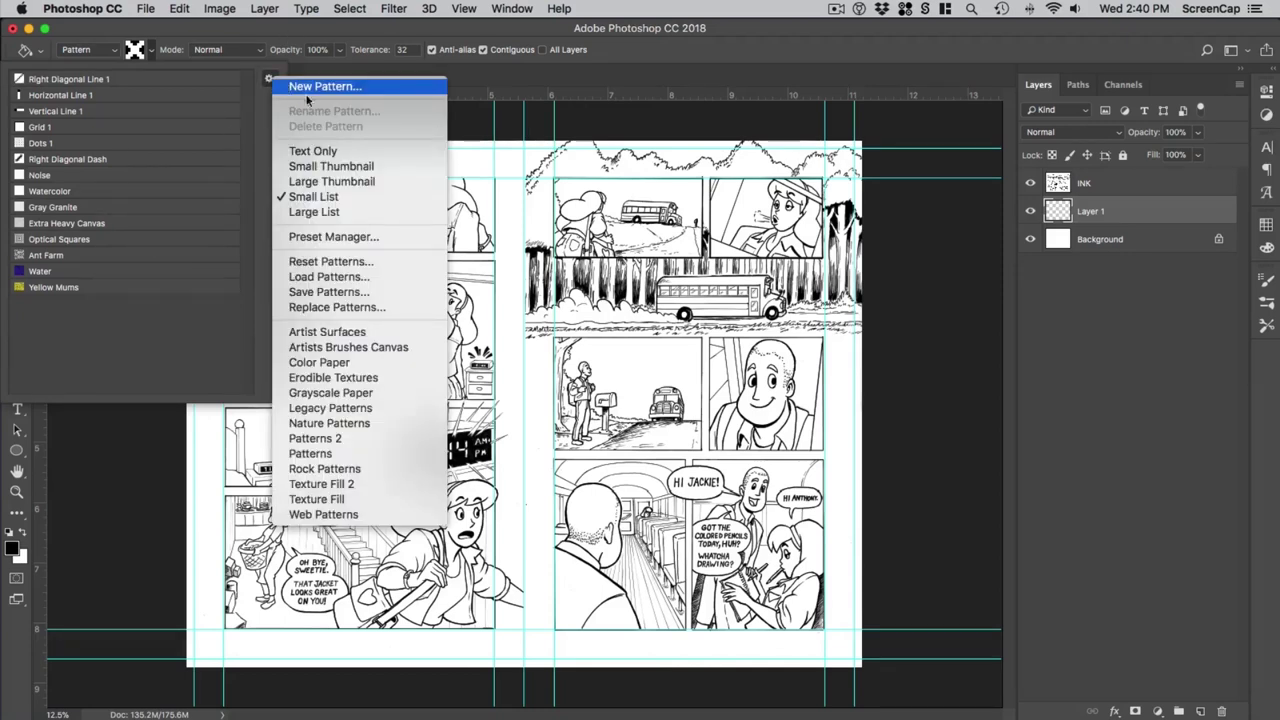
left_click(317, 280)
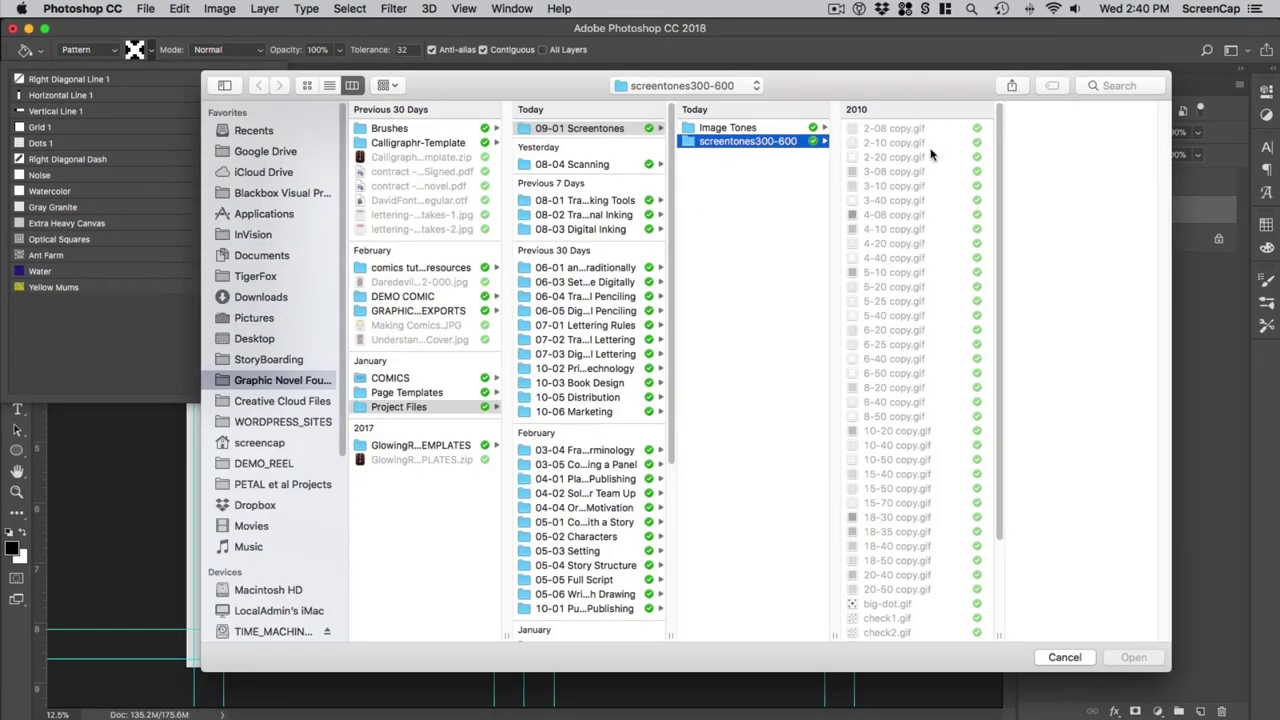
scroll(916, 185, "down", 3)
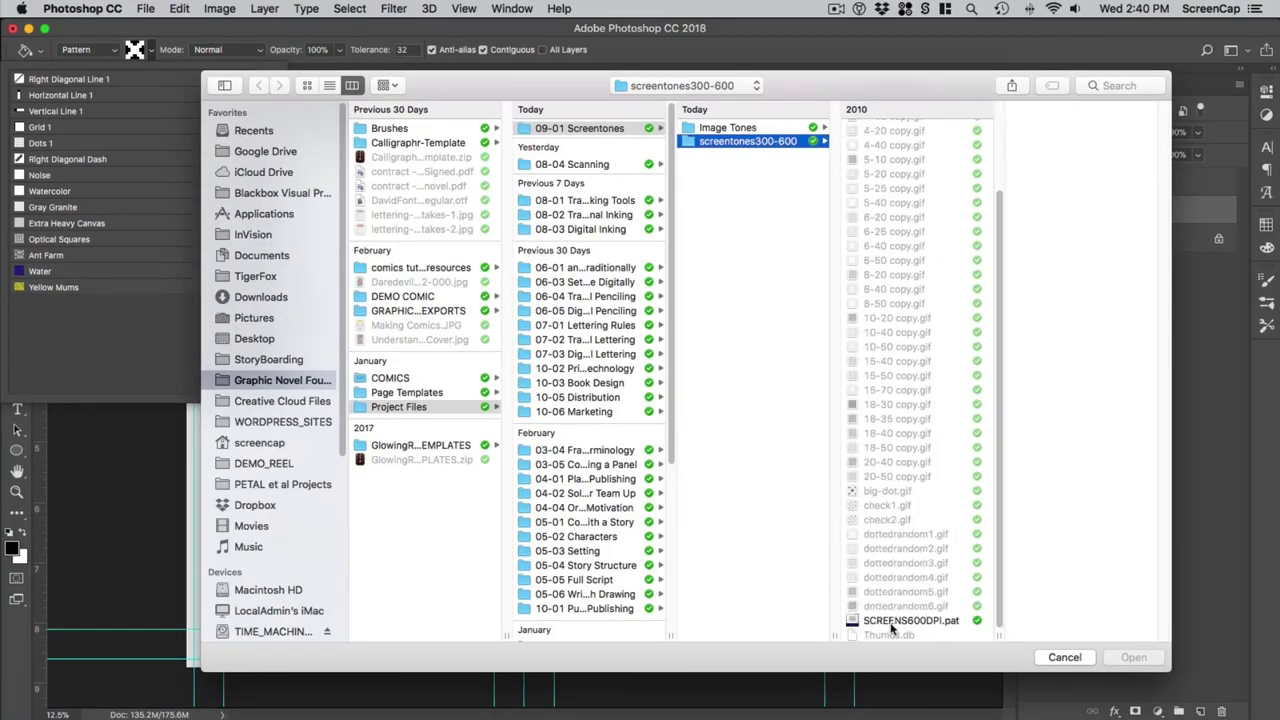
left_click(893, 621)
left_click(1134, 657)
Step: Fill the whole of Layer 1 with the 3-08.bmp dot pattern and inspect the tone close up
scroll(127, 220, "down", 10)
scroll(72, 300, "down", 5)
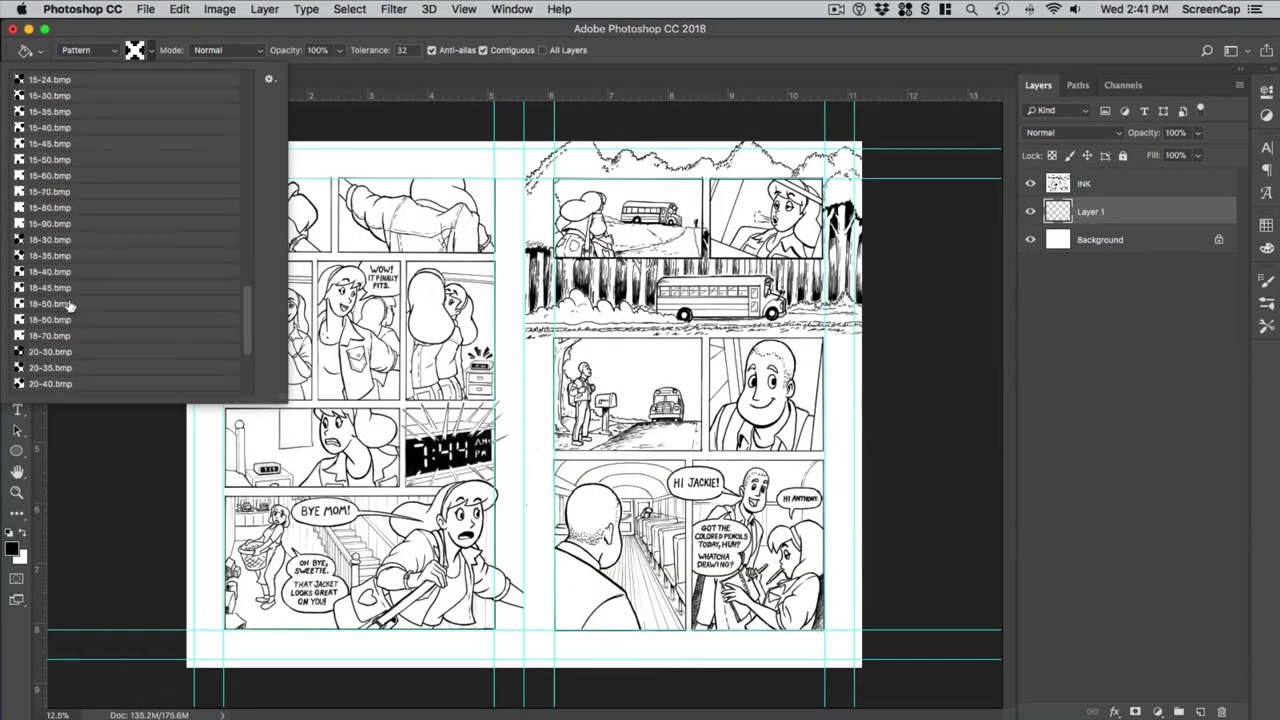
scroll(72, 305, "up", 6)
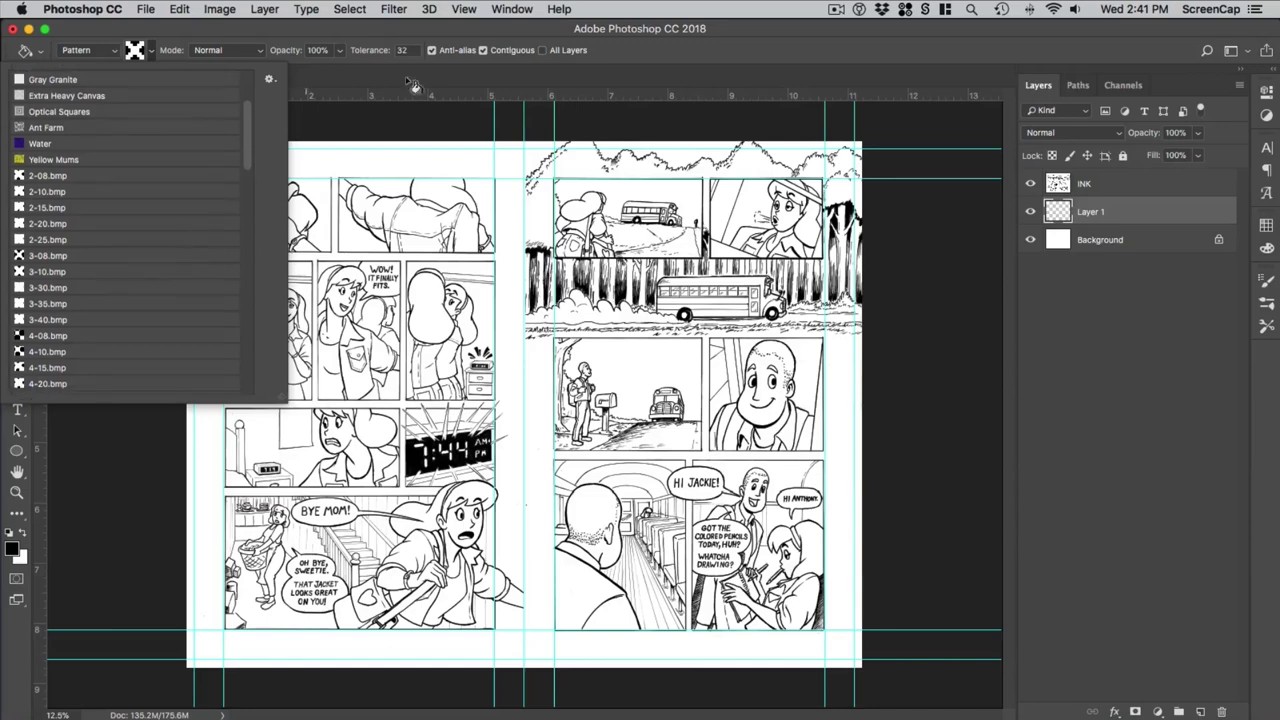
left_click(27, 260)
left_click(477, 34)
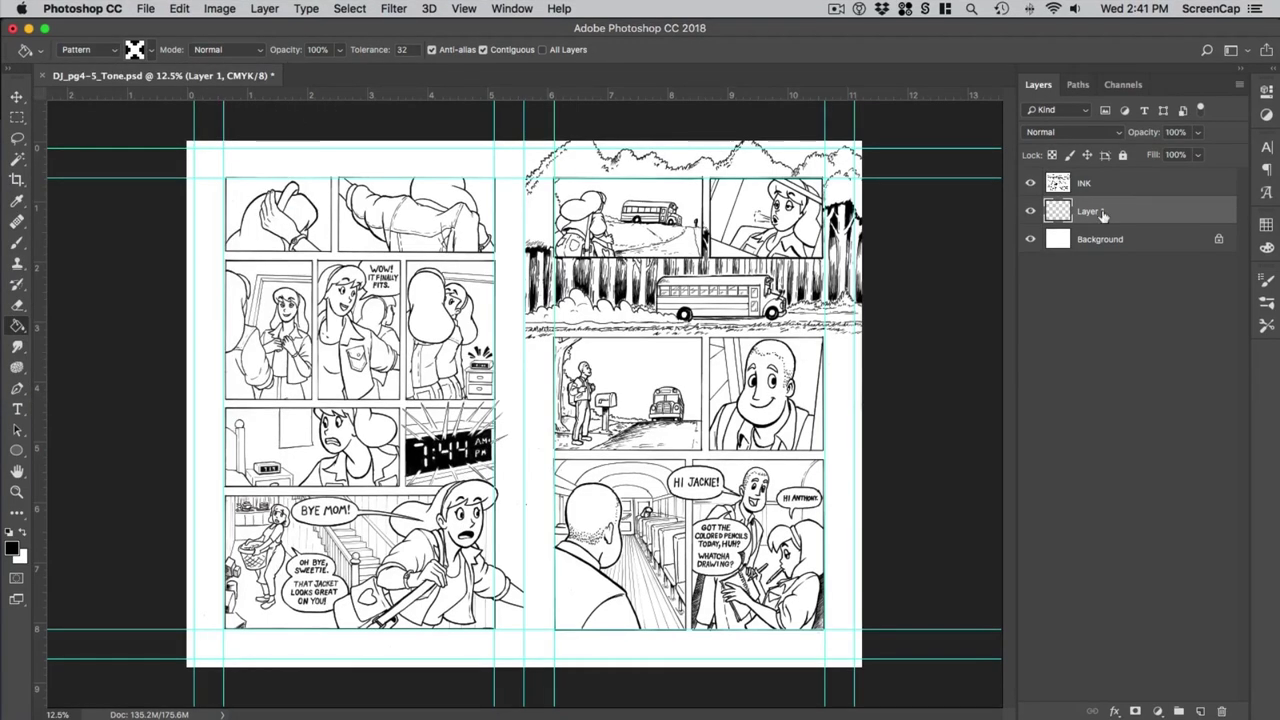
left_click(518, 281)
scroll(517, 280, "up", 8)
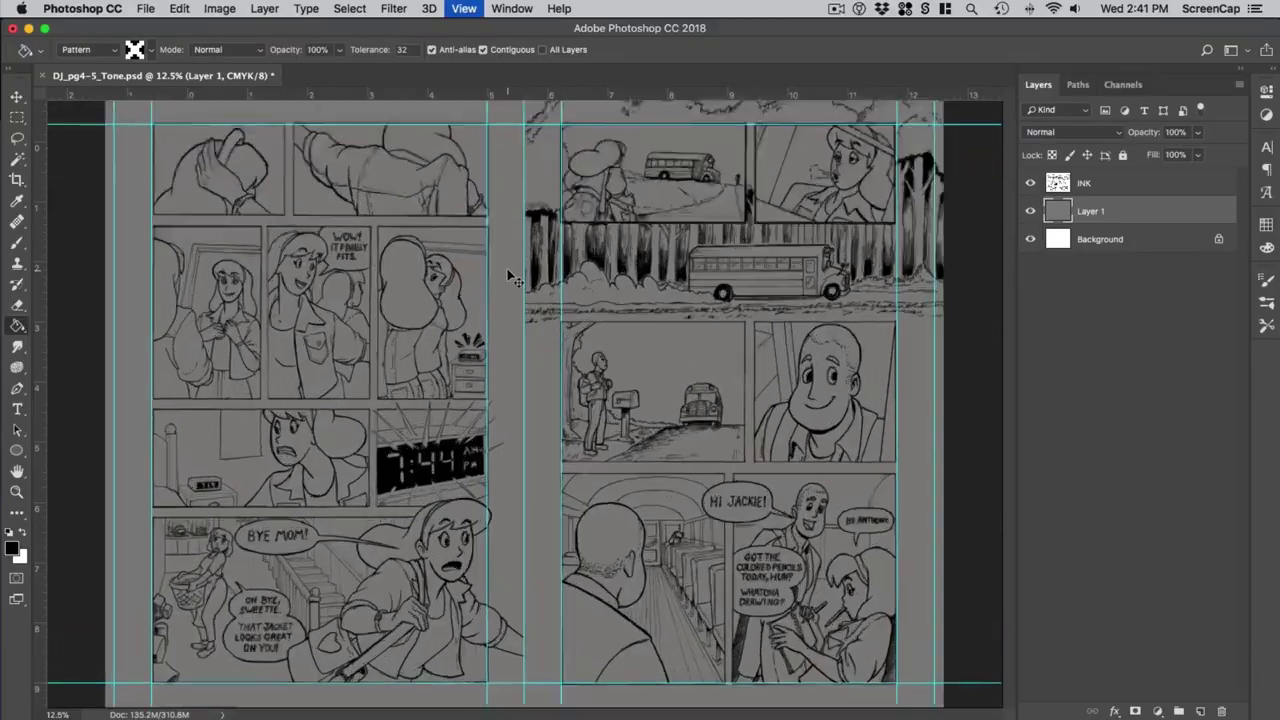
scroll(517, 280, "down", 5)
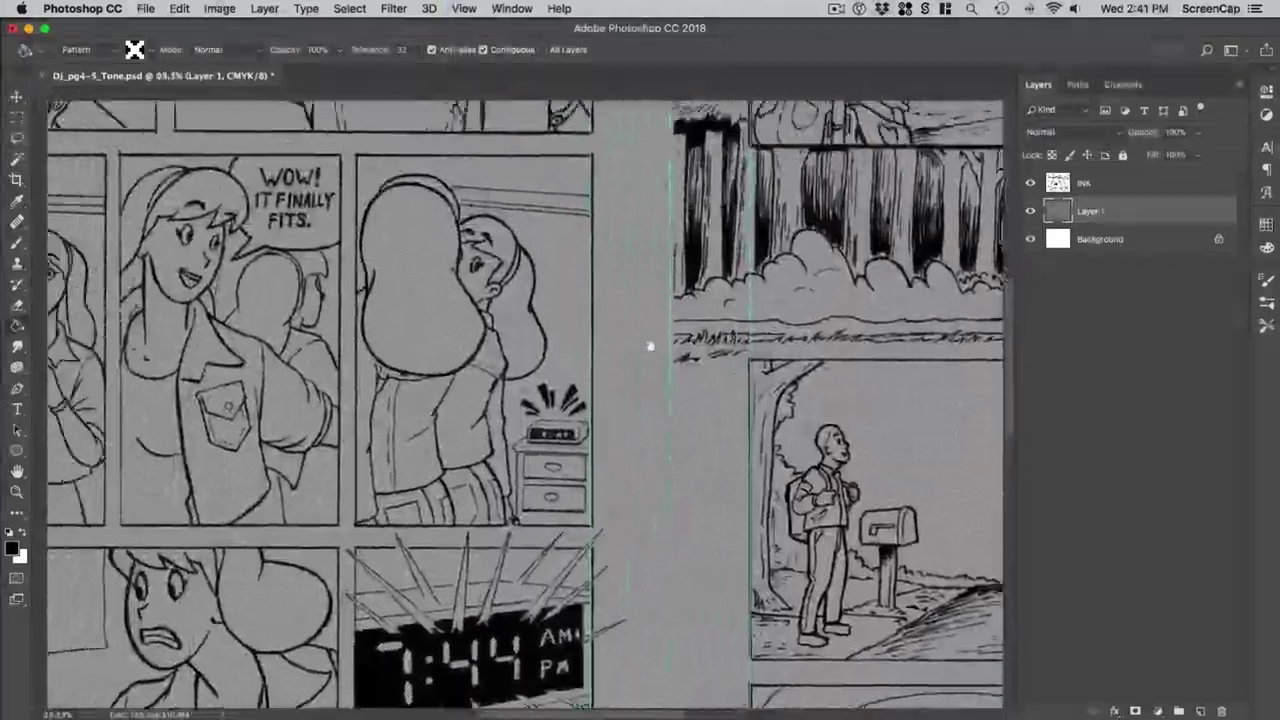
left_click_drag(650, 346, 716, 367)
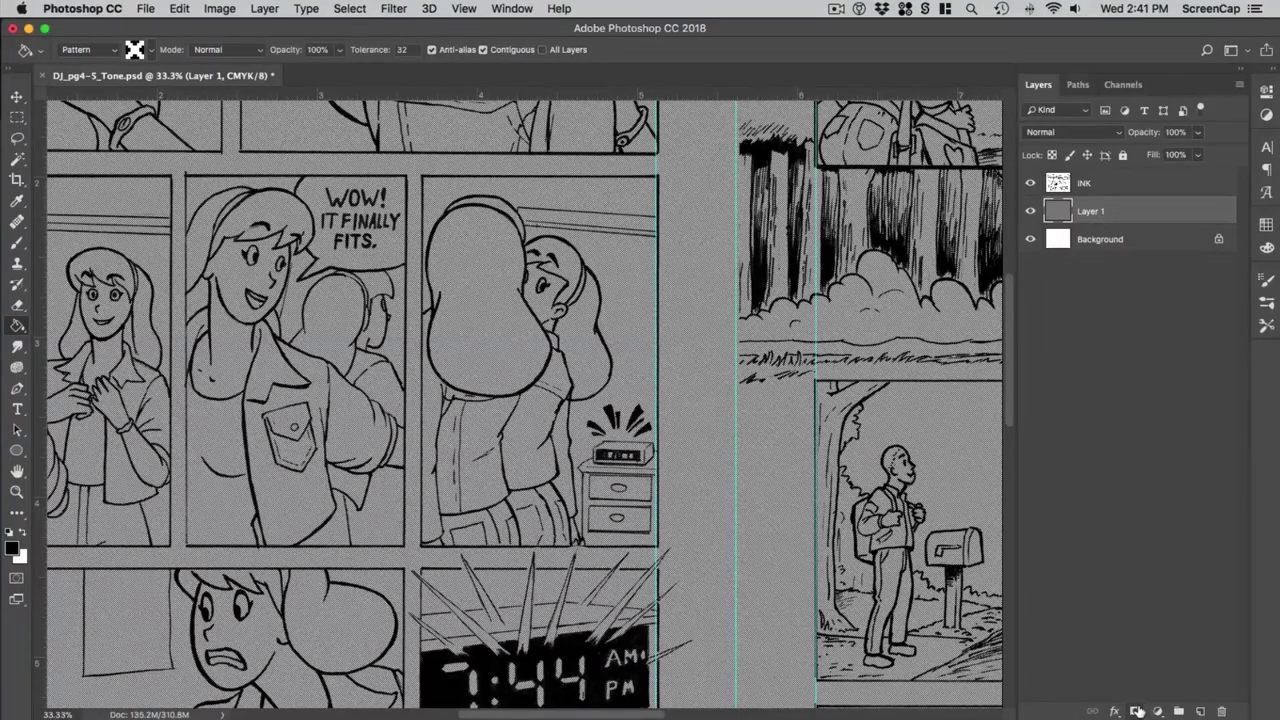
Step: Add a layer mask to Layer 1 and fill it with black to hide the tone
left_click(1137, 711)
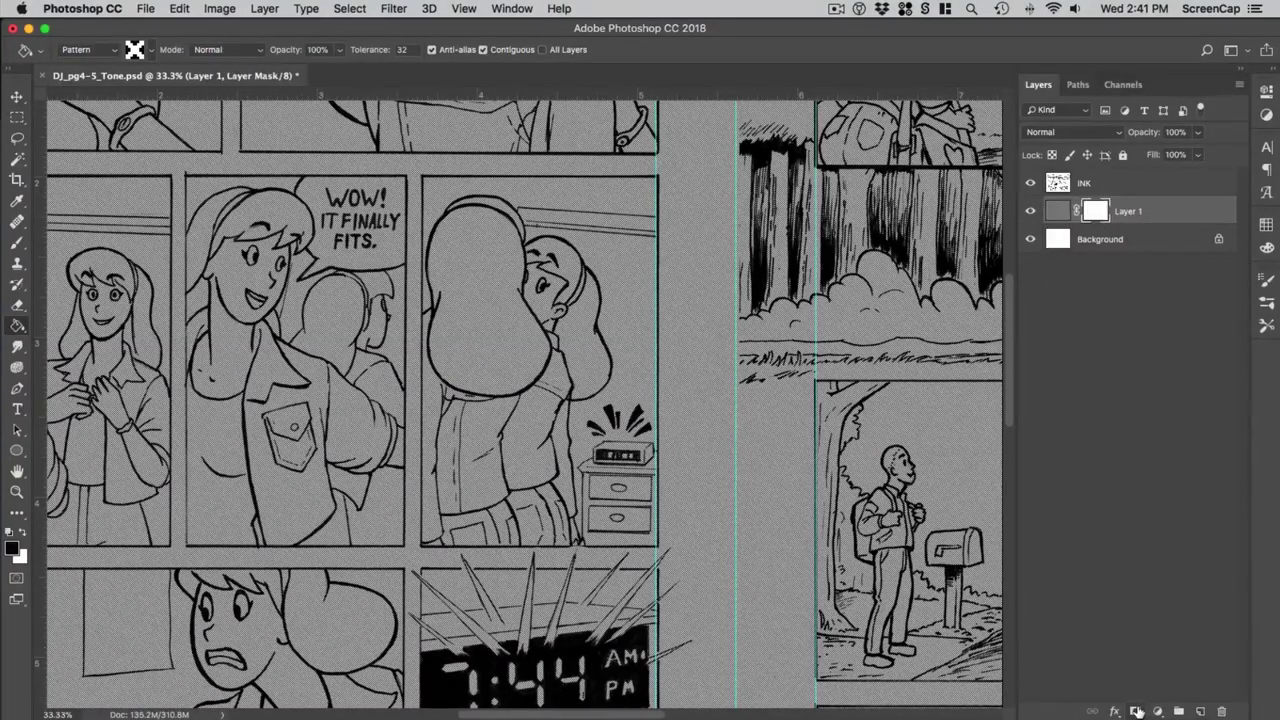
left_click(180, 9)
left_click(228, 263)
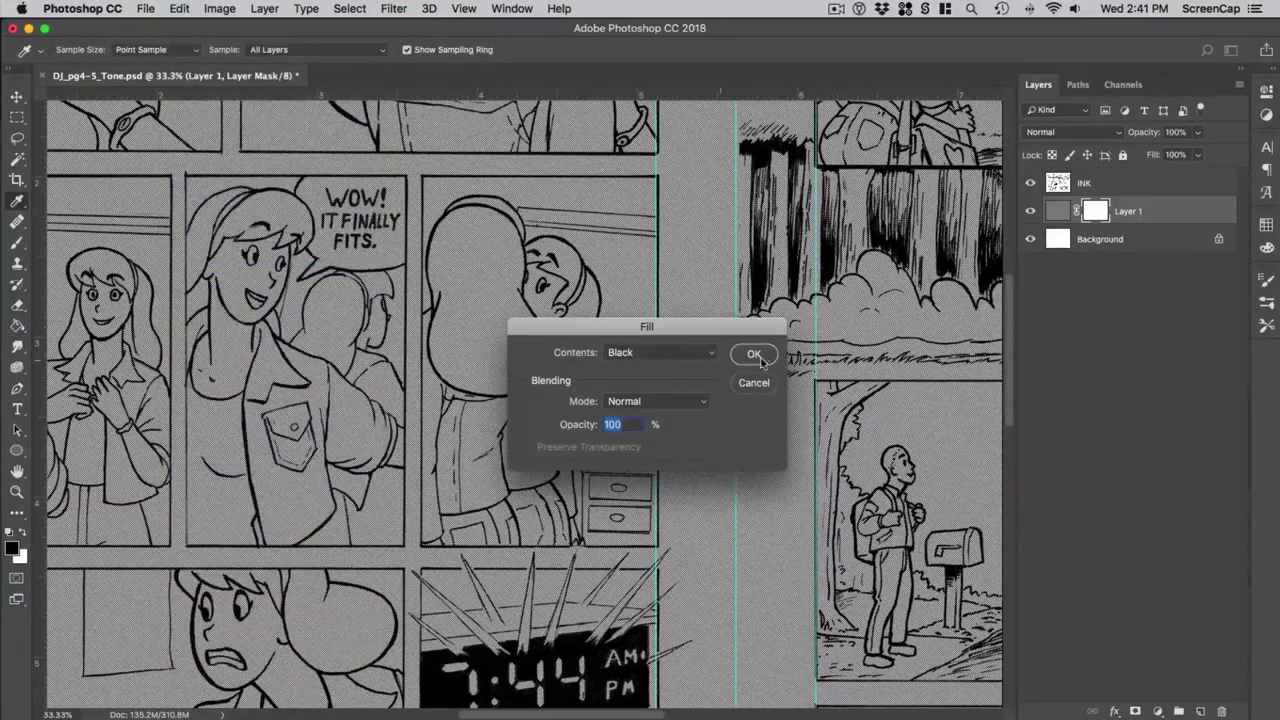
left_click(830, 354)
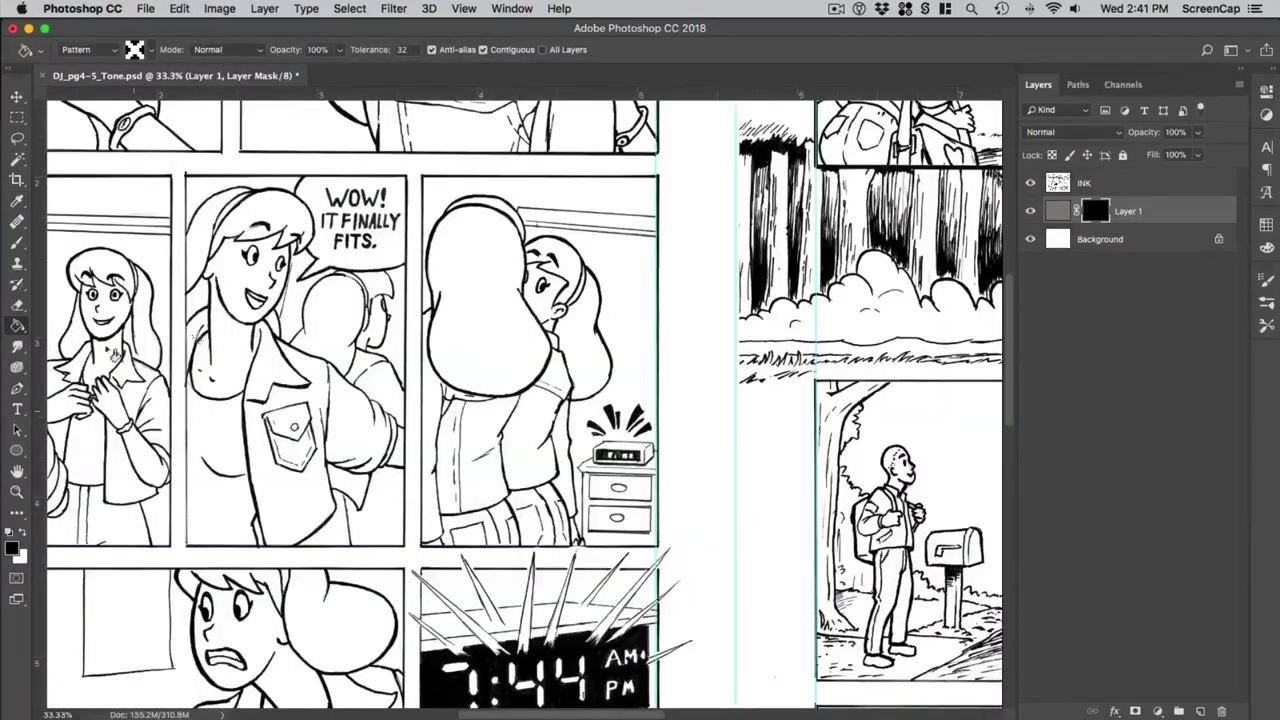
Step: Paint white on Layer 1's mask over the foreground girl's hair in the "finally fits" row's last panel, using a 125 px brush at 100% hardness
key("b")
left_click(22, 533)
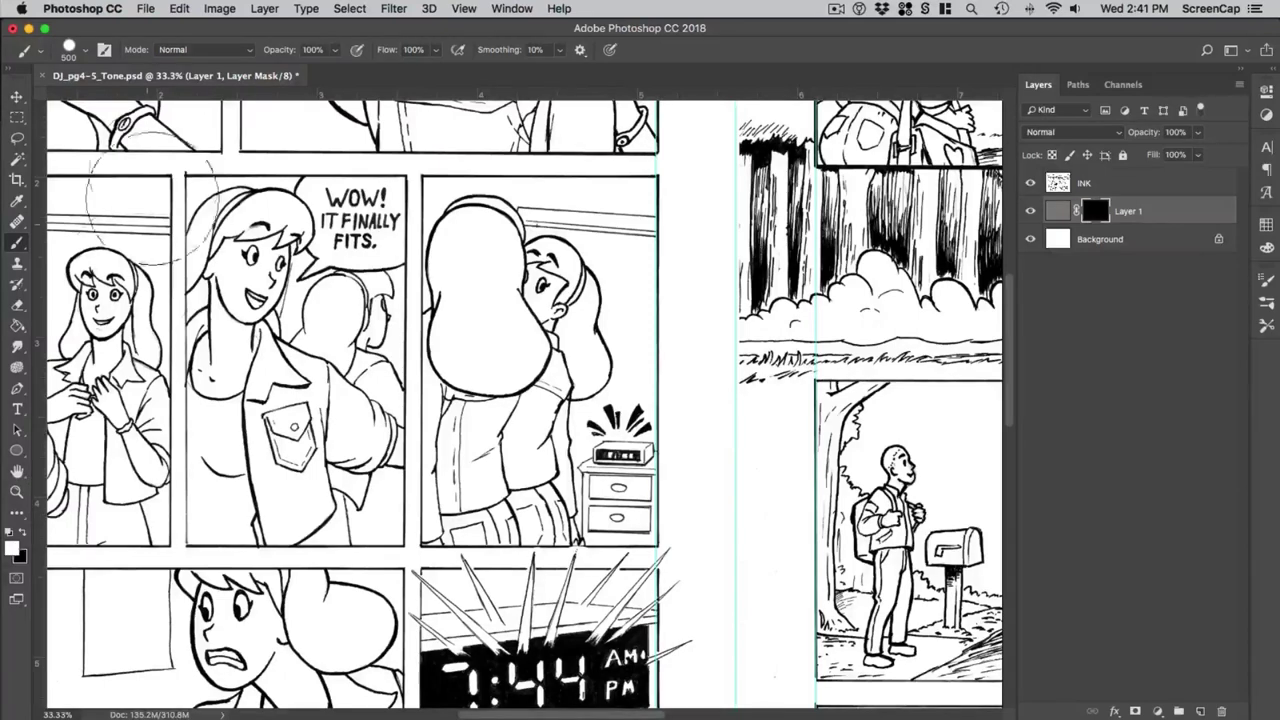
key("bracketleft")
key("bracketleft")
key("bracketleft")
key("bracketleft")
key("bracketleft")
key("bracketleft")
key("bracketleft")
left_click(86, 51)
left_click(190, 137)
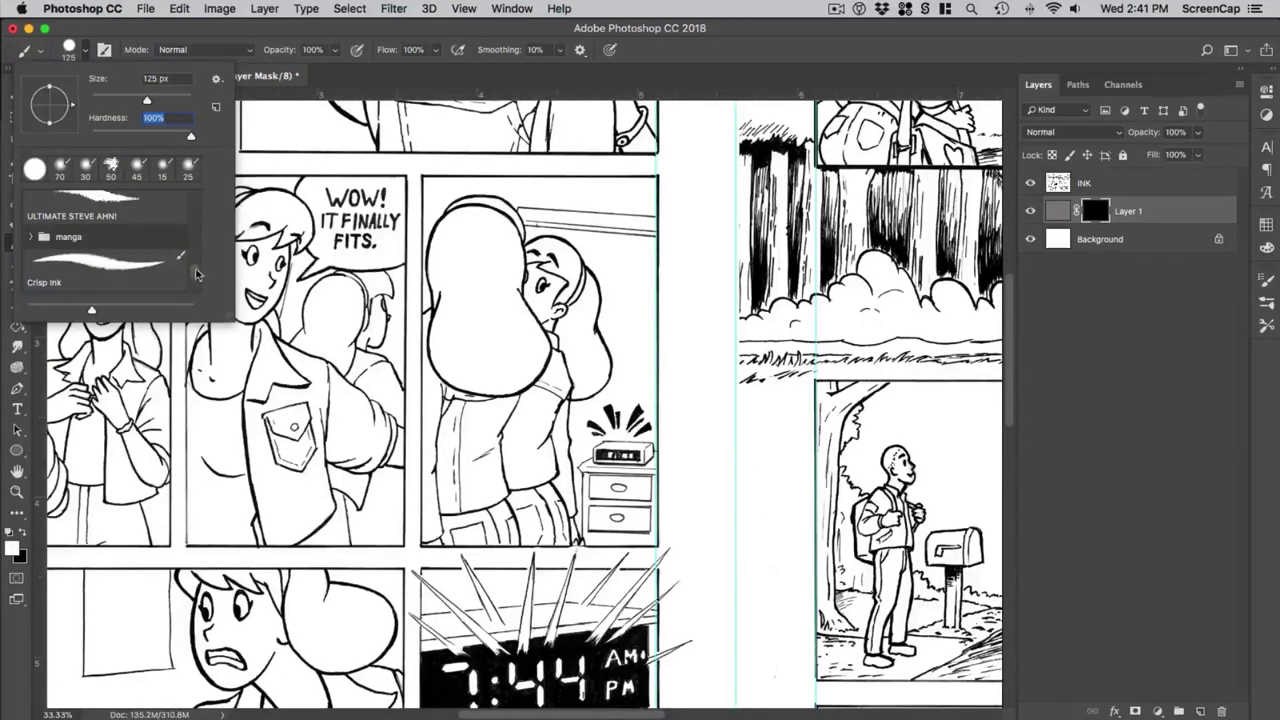
scroll(197, 275, "up", 10)
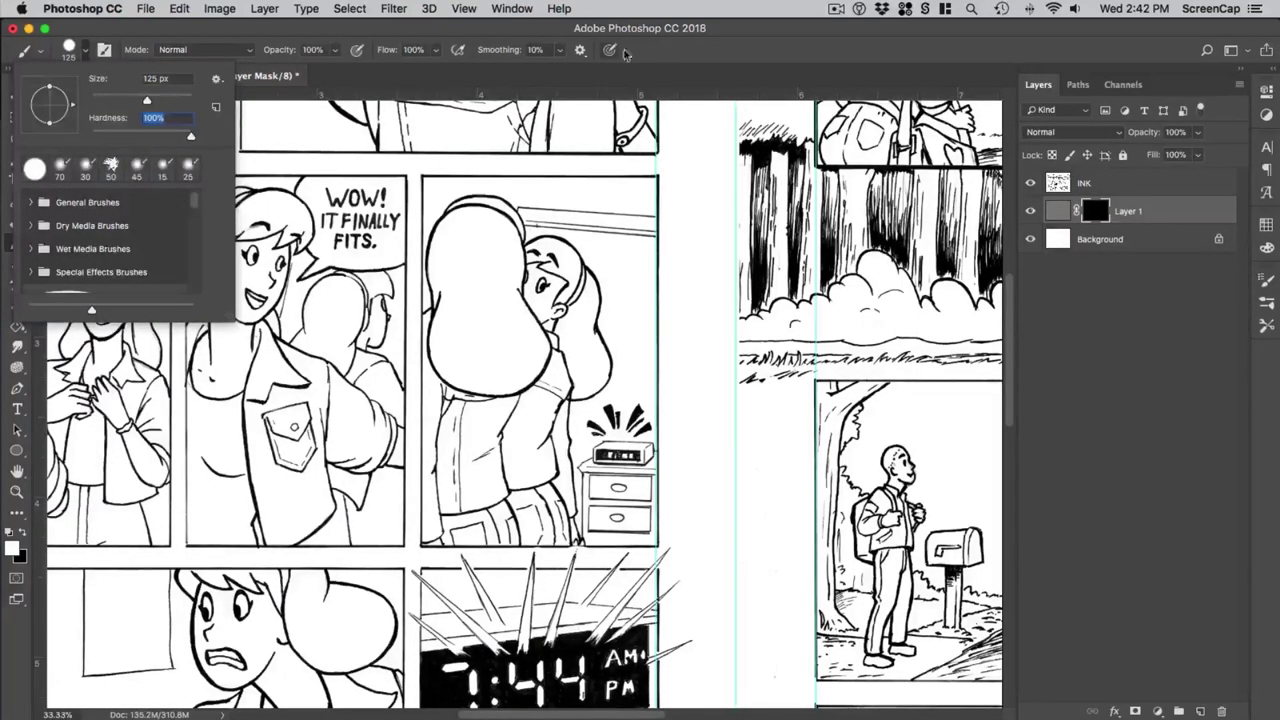
key("Return")
mouse_move(480, 325)
left_mouse_down()
mouse_move(449, 284)
mouse_move(465, 228)
mouse_move(488, 238)
mouse_move(506, 290)
mouse_move(458, 355)
mouse_move(483, 378)
mouse_move(516, 372)
mouse_move(514, 352)
mouse_move(528, 348)
mouse_move(505, 235)
mouse_move(478, 350)
mouse_move(506, 375)
mouse_move(441, 267)
left_mouse_up()
Step: Clean up the tone around the hair outline on the mask with black and a 40 px brush
key("x")
key("[")
key("[")
key("[")
key("[")
key("[")
key("[")
key("[")
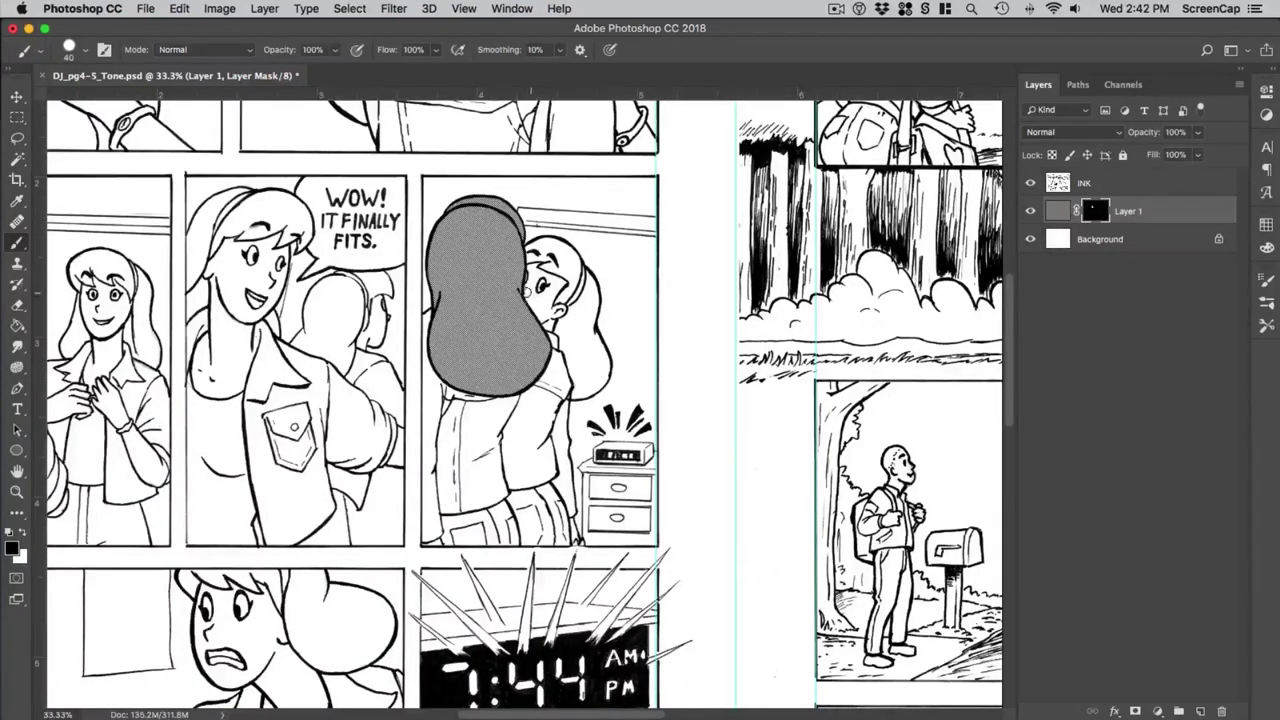
Step: Lasso the reflected girl's long hair in the same panel and fill the selection with white on Layer 1's mask
left_click_drag(482, 452, 684, 543)
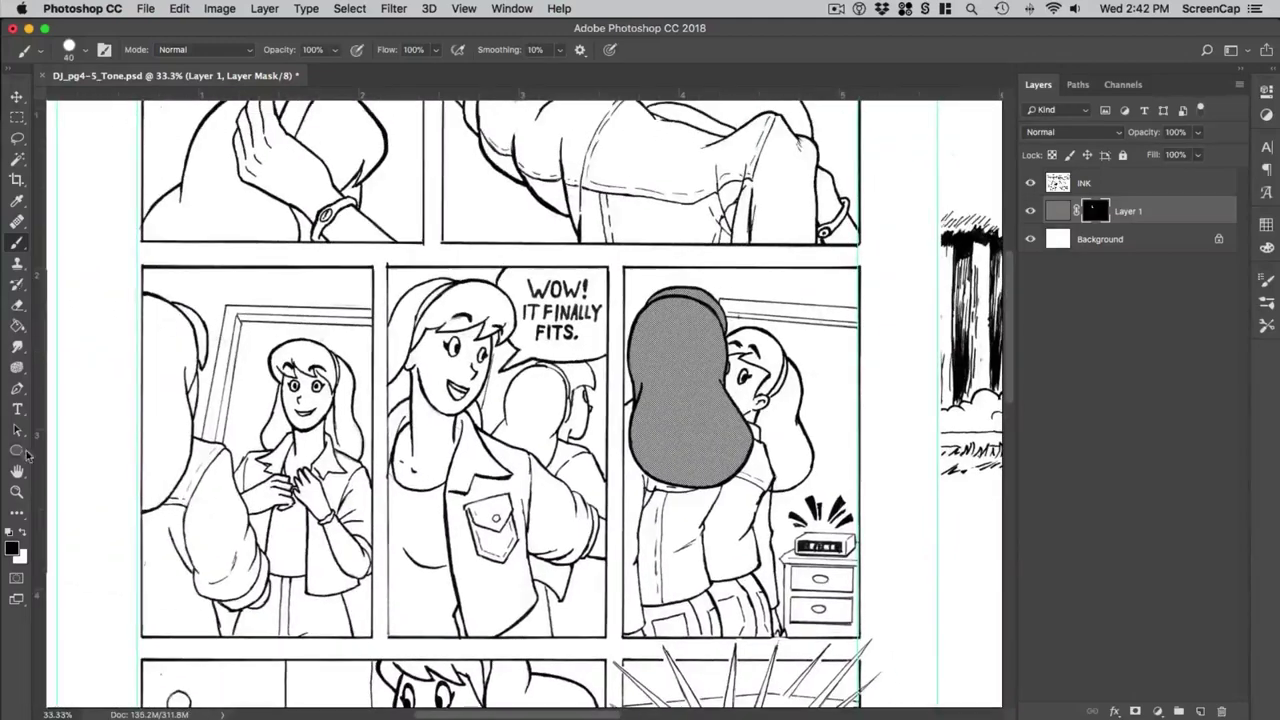
left_click(18, 139)
mouse_move(764, 417)
left_mouse_down()
mouse_move(639, 548)
mouse_move(490, 545)
mouse_move(528, 522)
mouse_move(540, 596)
mouse_move(500, 610)
mouse_move(484, 560)
mouse_move(510, 505)
left_mouse_up()
left_click(179, 8)
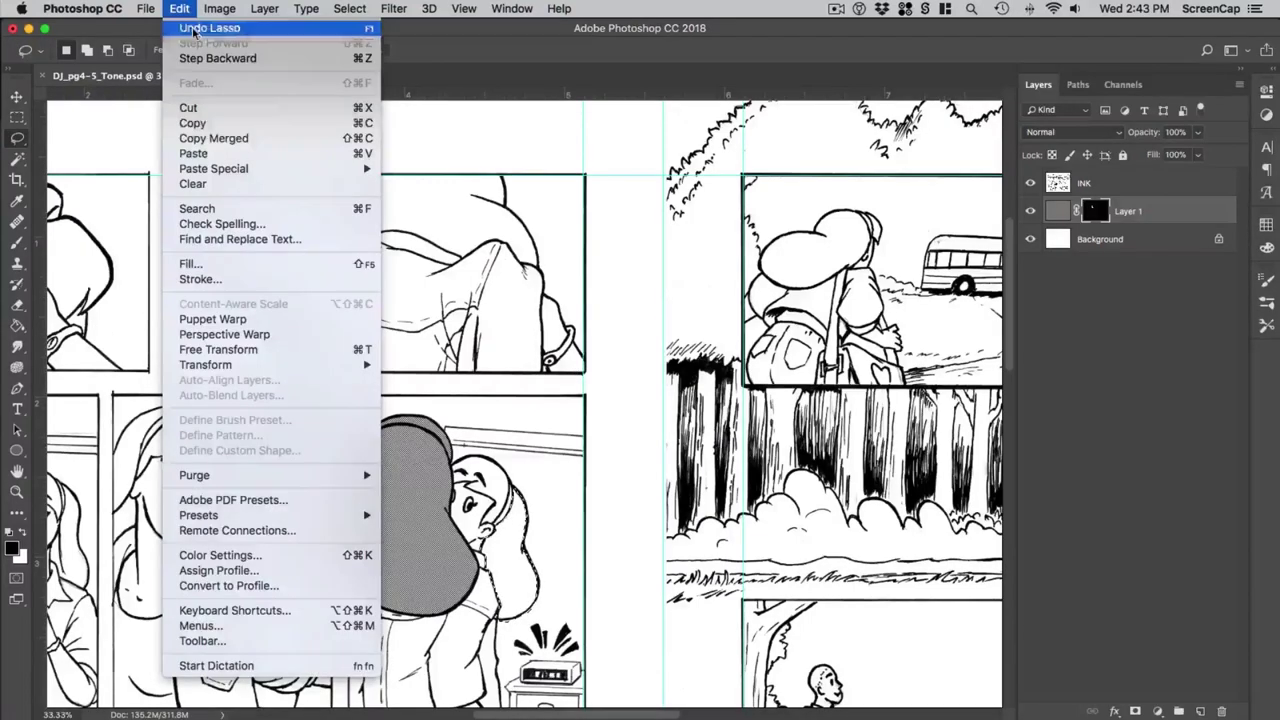
left_click(195, 264)
left_click(660, 352)
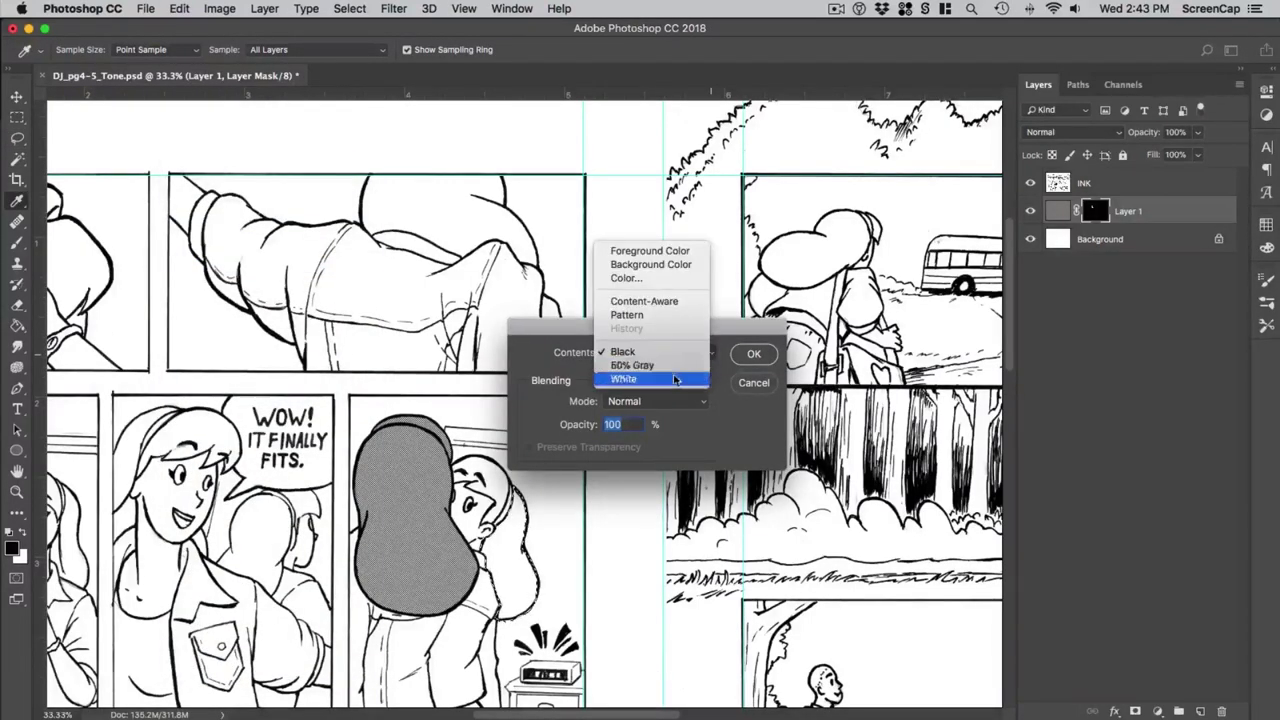
left_click(630, 374)
left_click(753, 355)
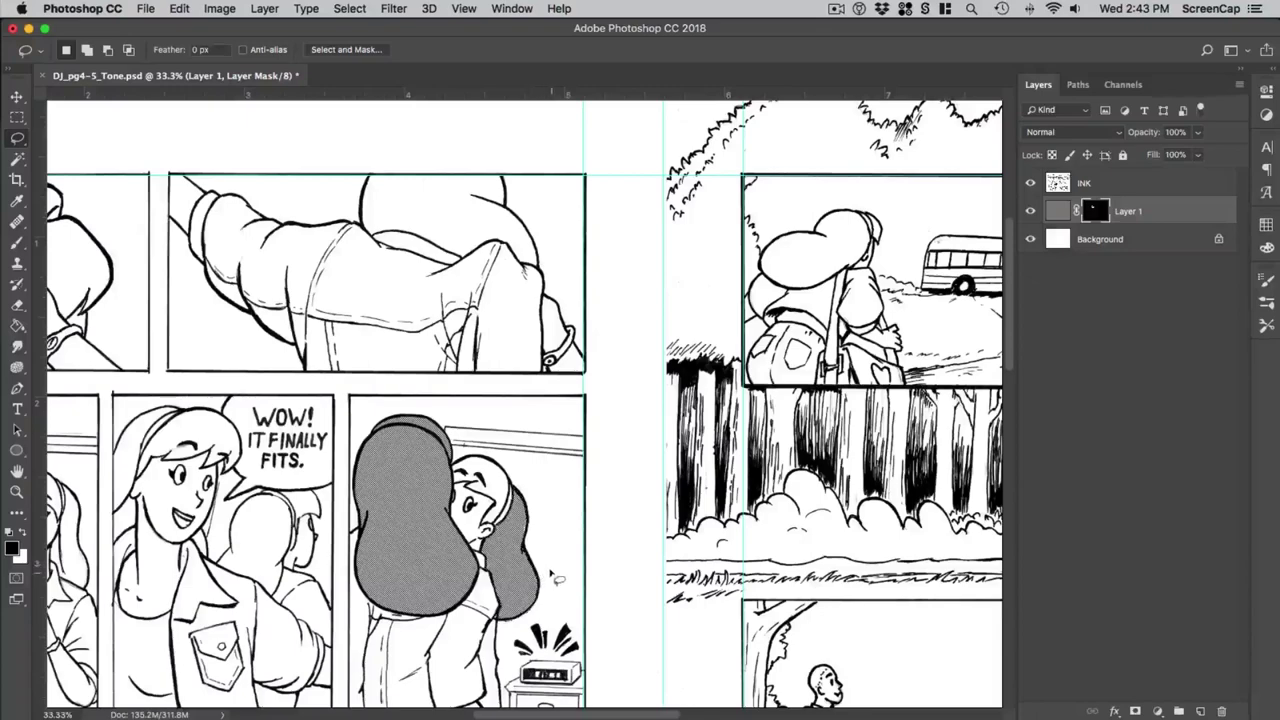
Step: Select the reflected girl's fringe and top hair and fill it with white on the mask
scroll(557, 522, "left", 3)
scroll(557, 522, "down", 2)
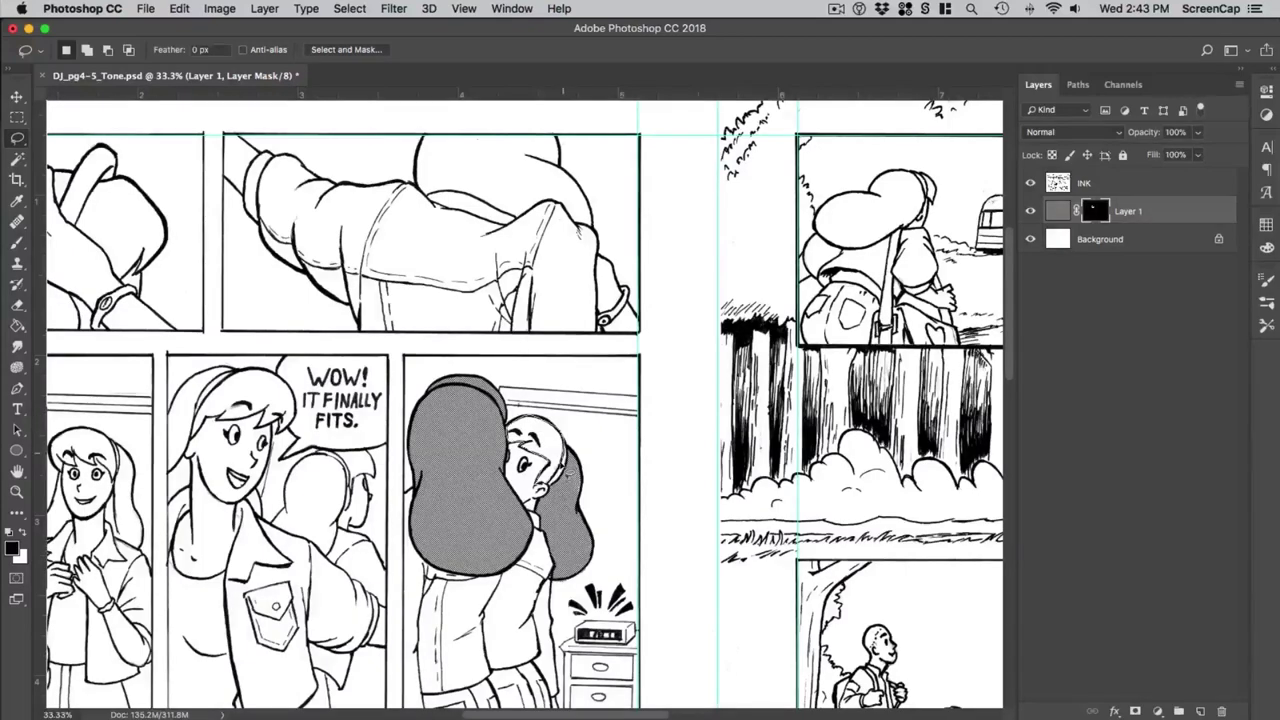
key("shift+F5")
left_click(754, 355)
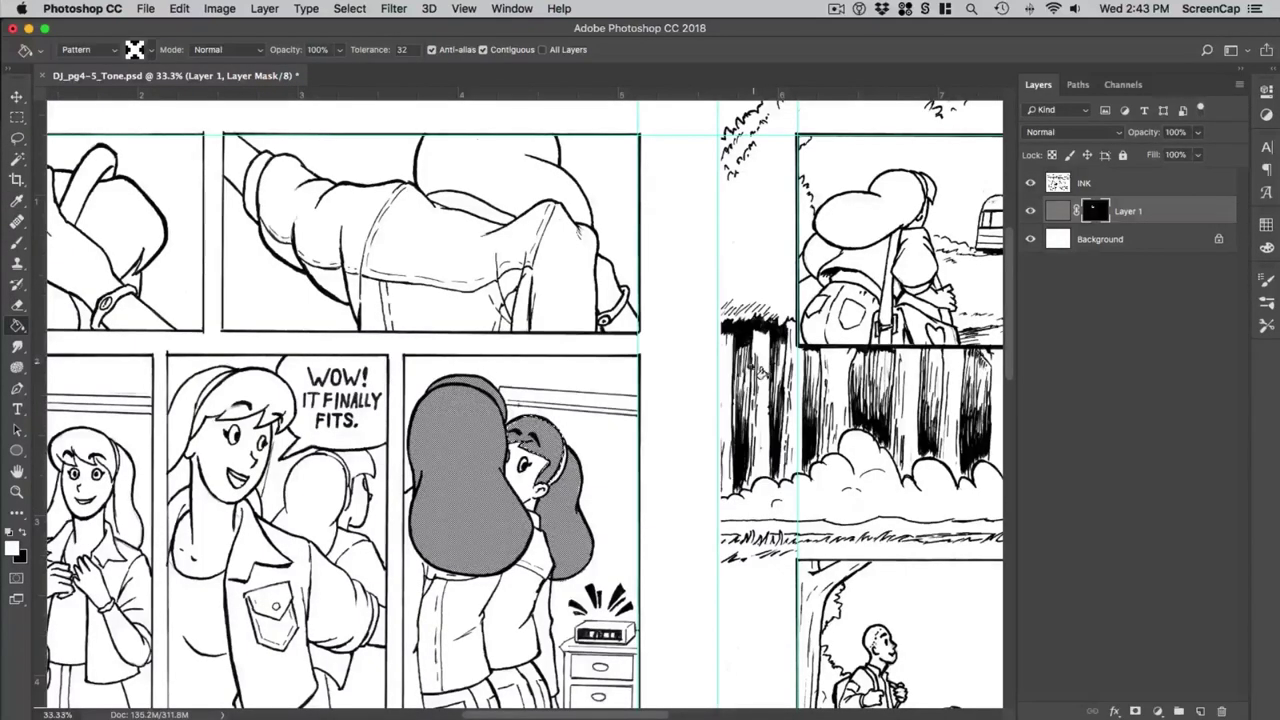
Step: Paint black highlight strokes on the mask across the toned hair with a soft 15 px brush at 70% flow
scroll(648, 538, "down", 3)
scroll(648, 538, "right", 2)
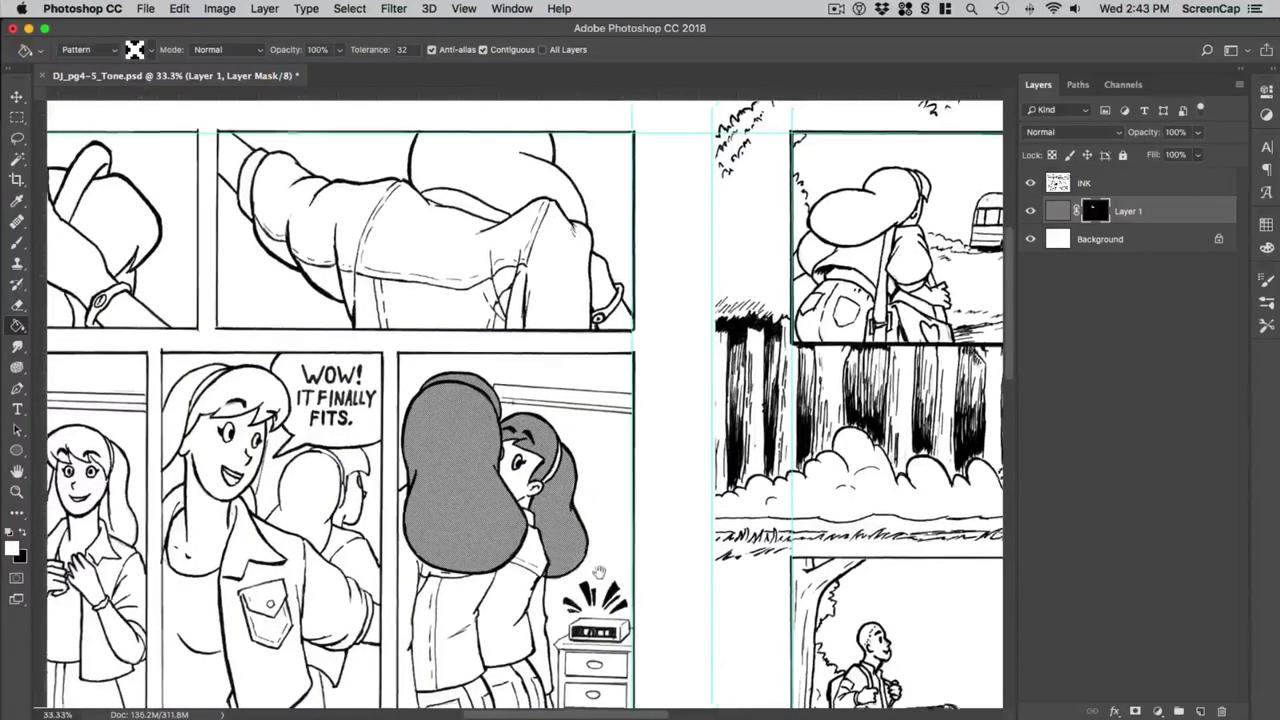
key("b")
key("x")
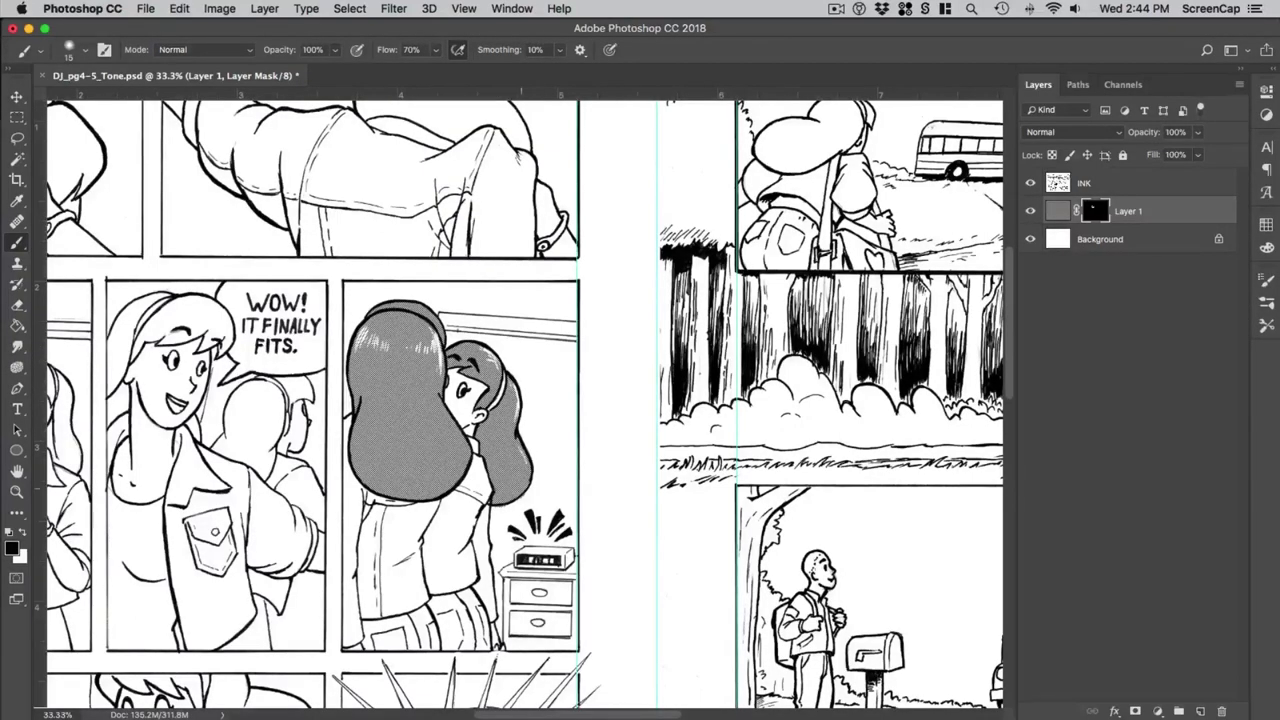
left_click_drag(512, 573, 566, 583)
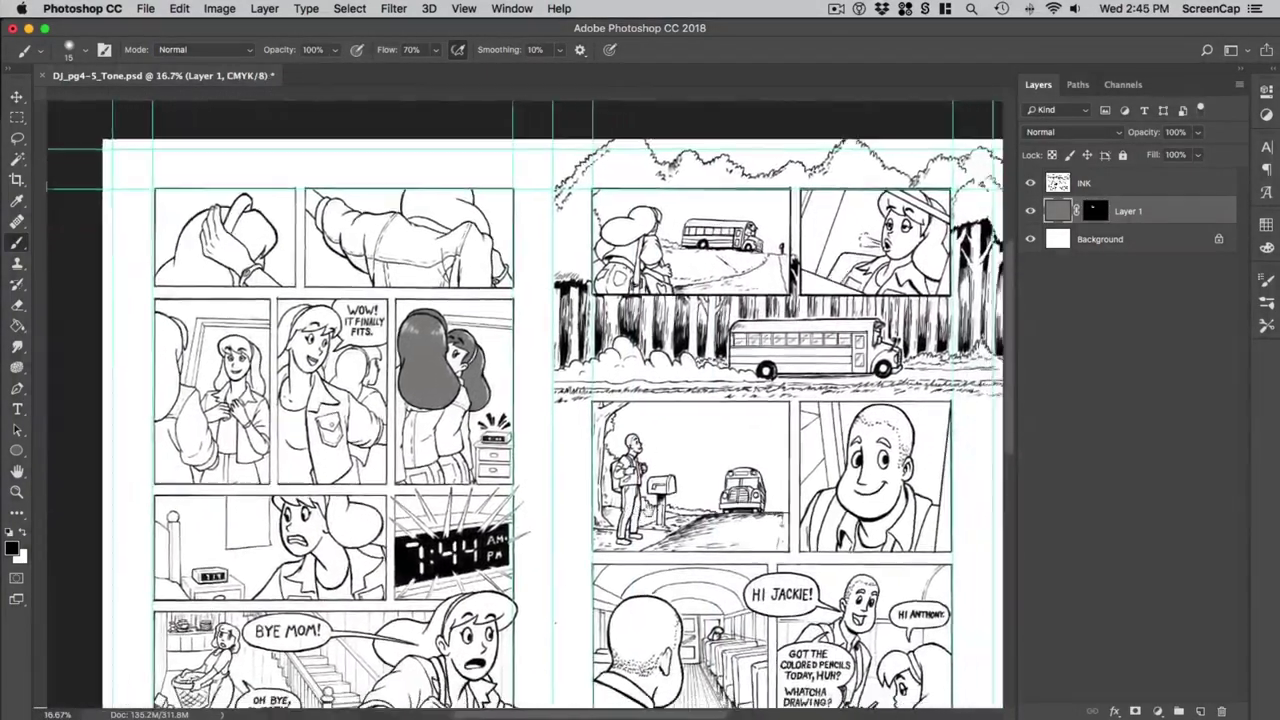
Step: Clear Layer 1's existing tone and refill the whole layer with the 3-10.bmp pattern, keeping its mask
key("super+a")
key("BackSpace")
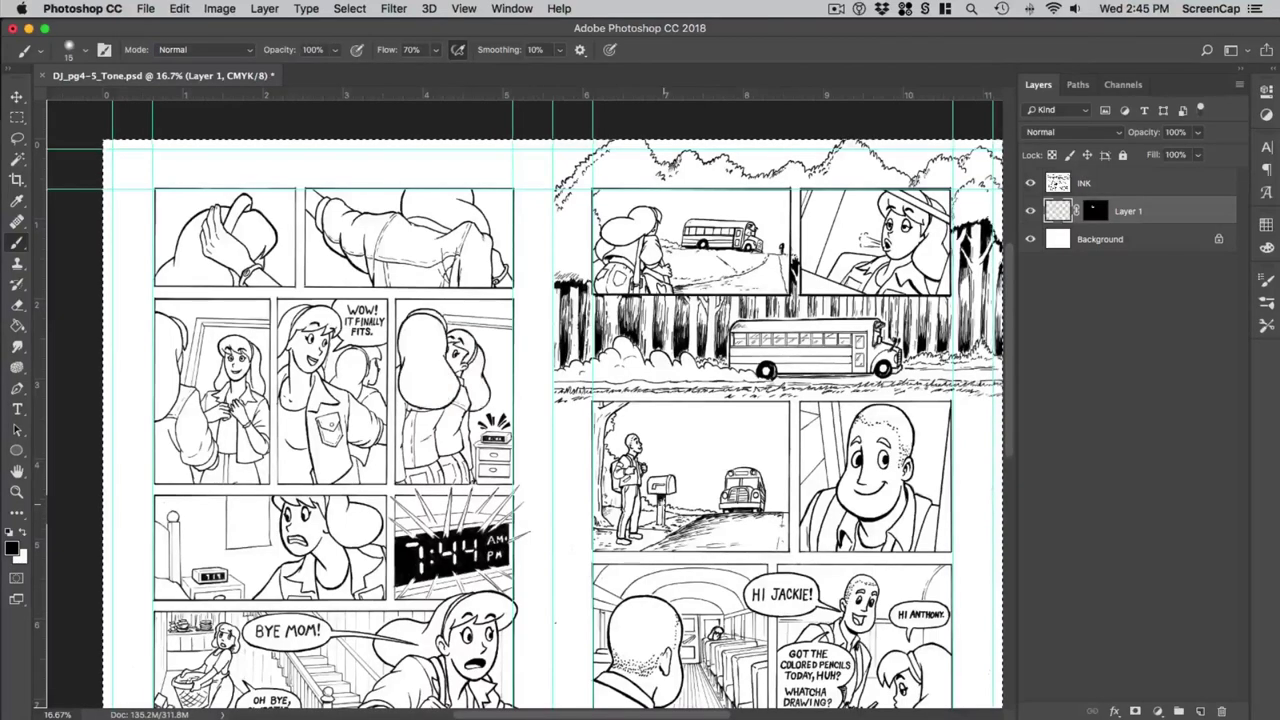
left_click(17, 326)
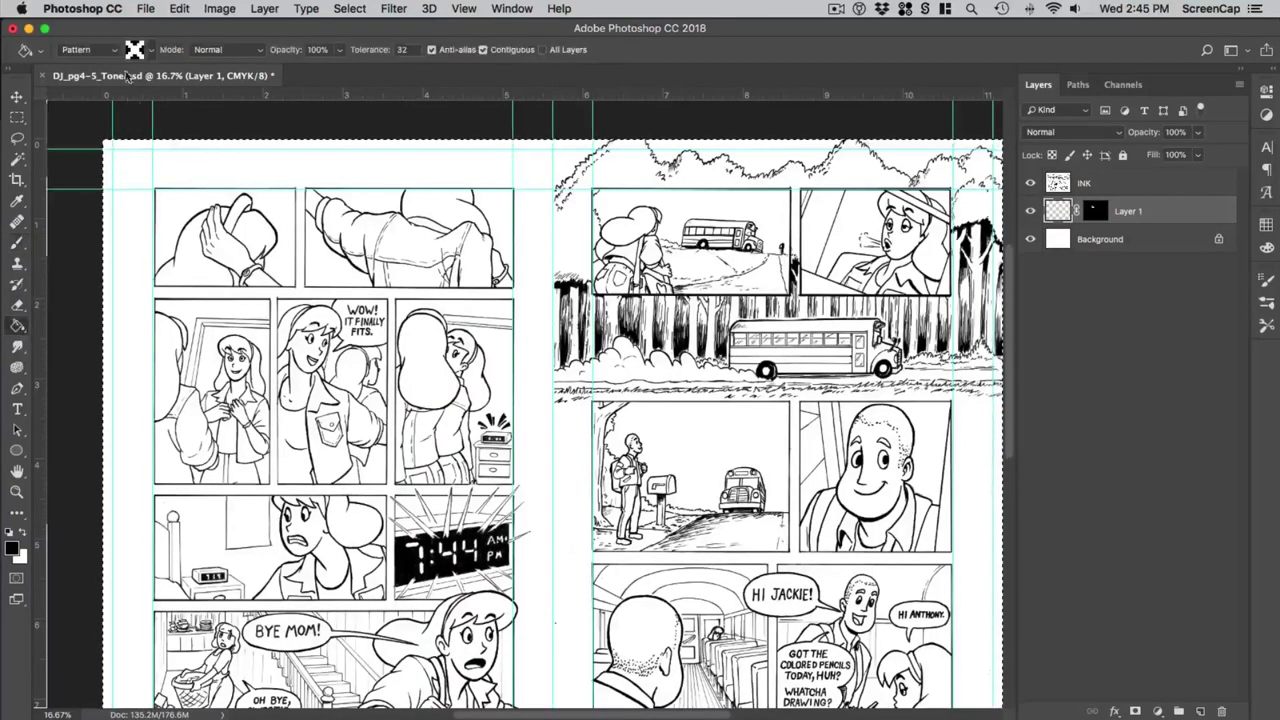
left_click(151, 50)
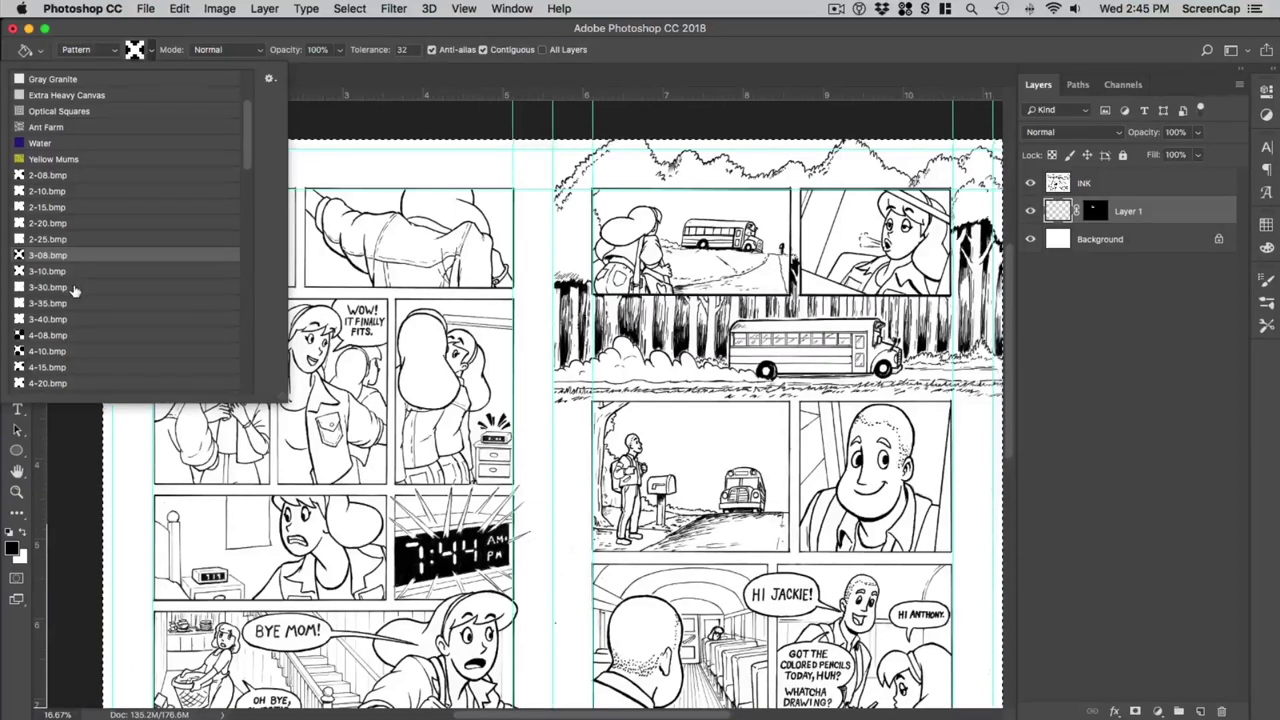
left_click(80, 288)
left_click(84, 272)
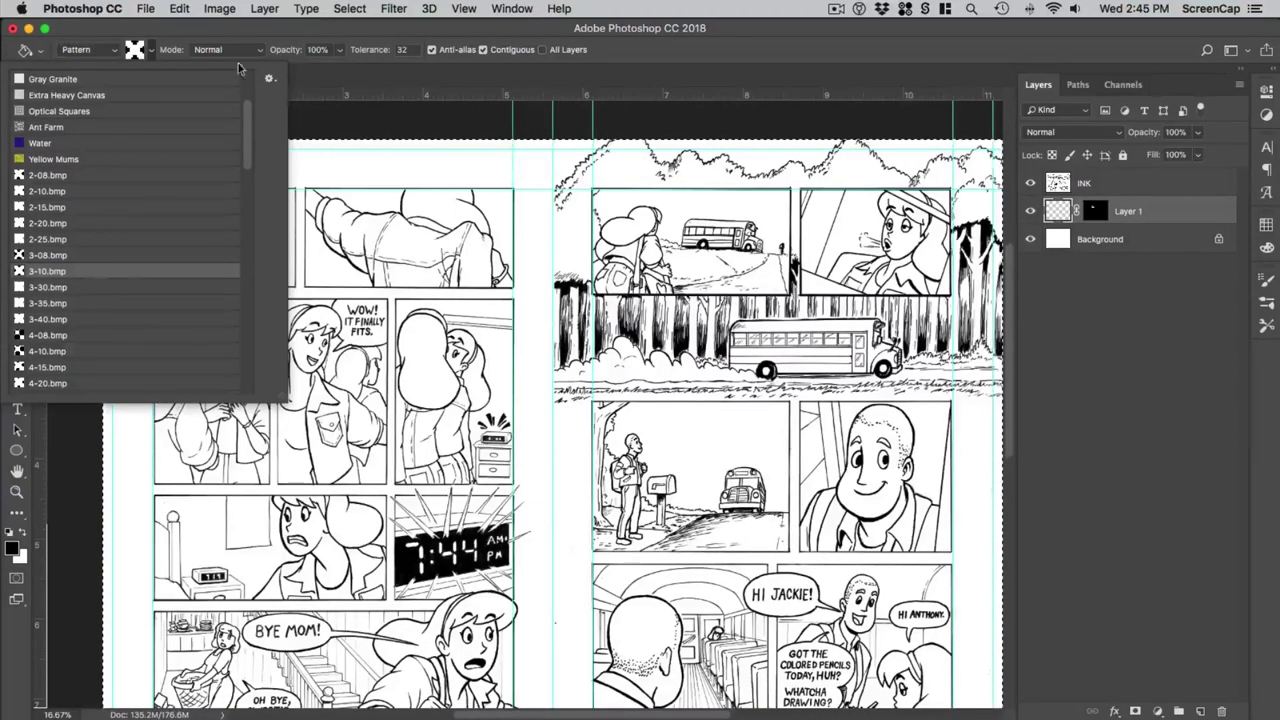
left_click(165, 34)
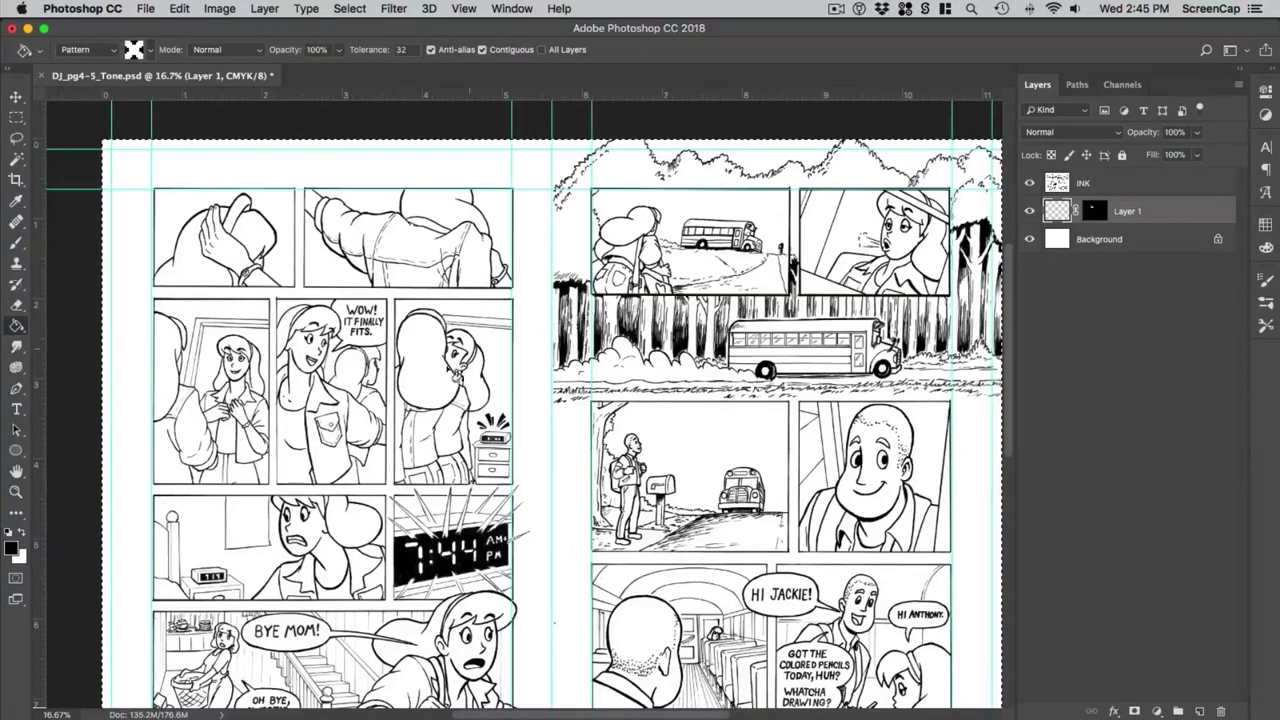
left_click(438, 382)
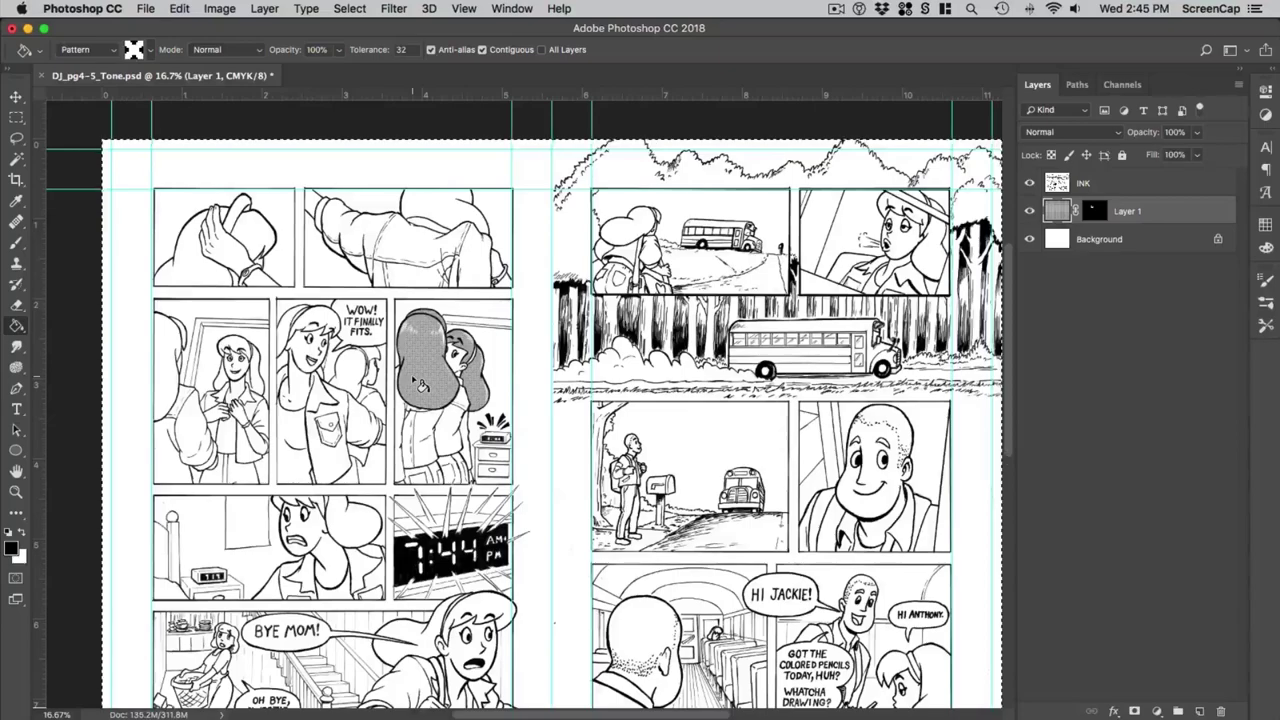
key("super+plus")
key("super+plus")
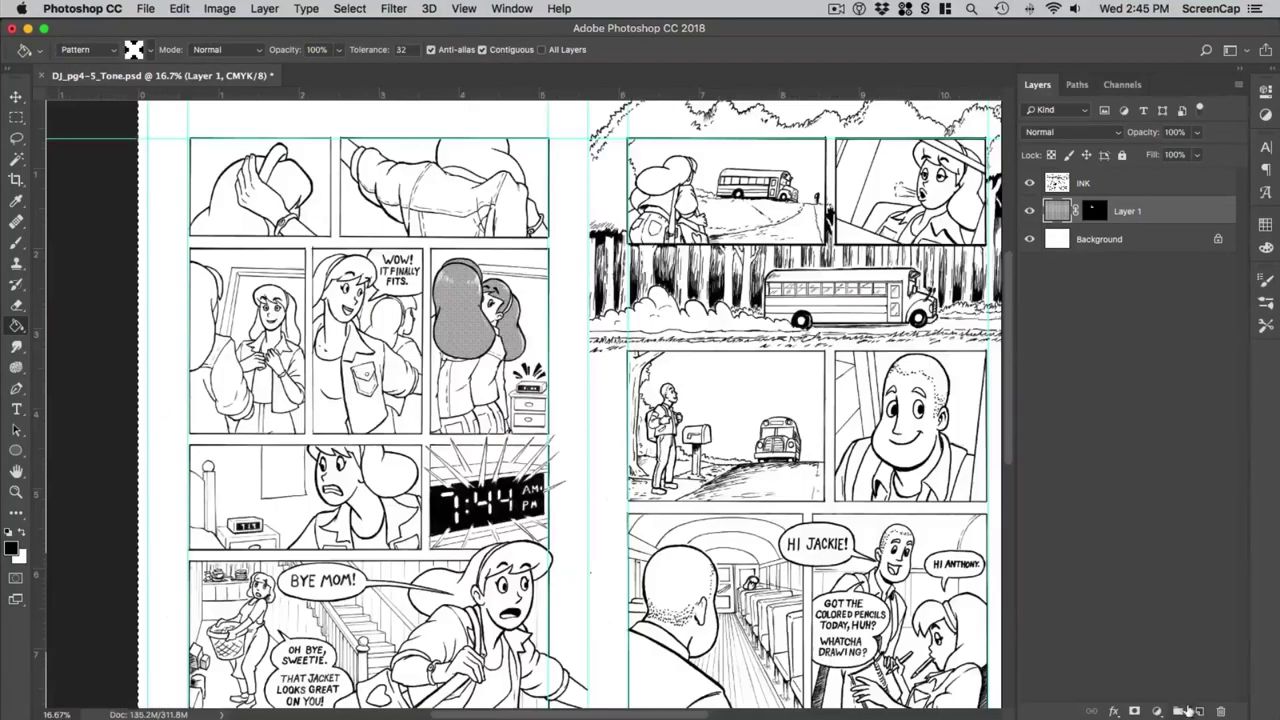
Step: Create a new layer between INK and Layer 1 and give it a layer mask
left_click(1197, 710)
scroll(520, 400, "up", 2)
scroll(520, 400, "left", 4)
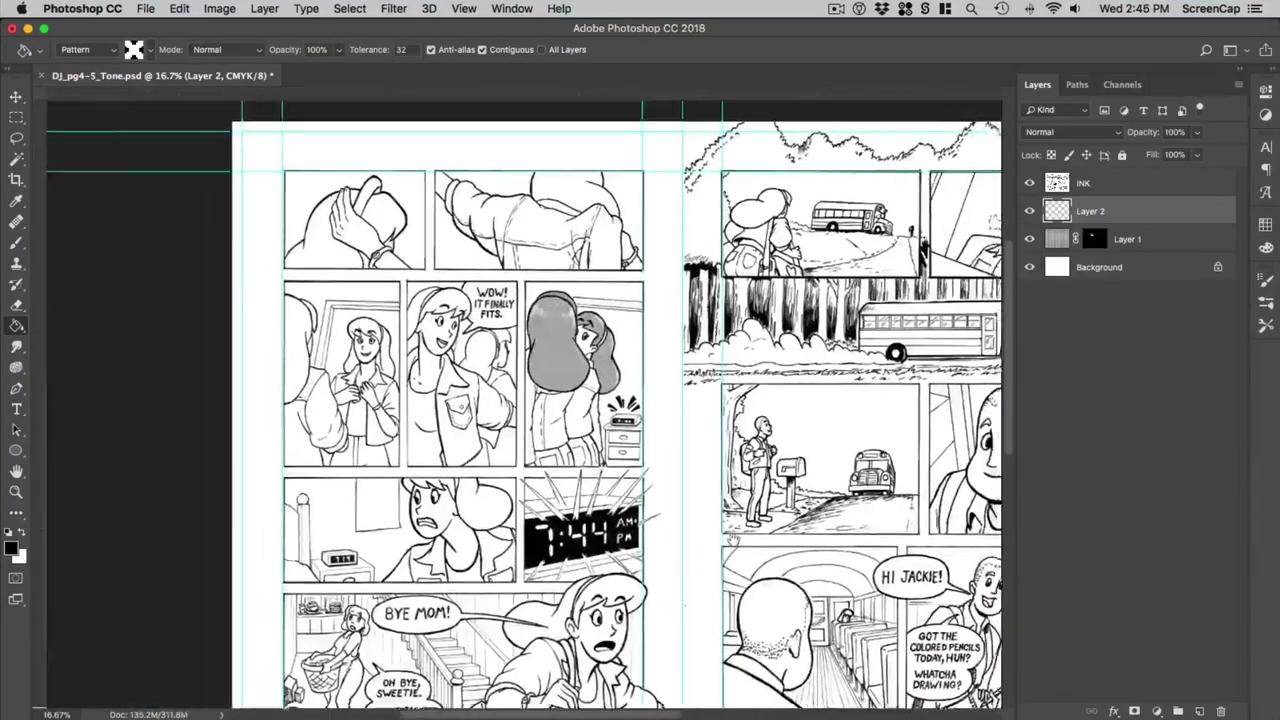
scroll(440, 350, "up", 1)
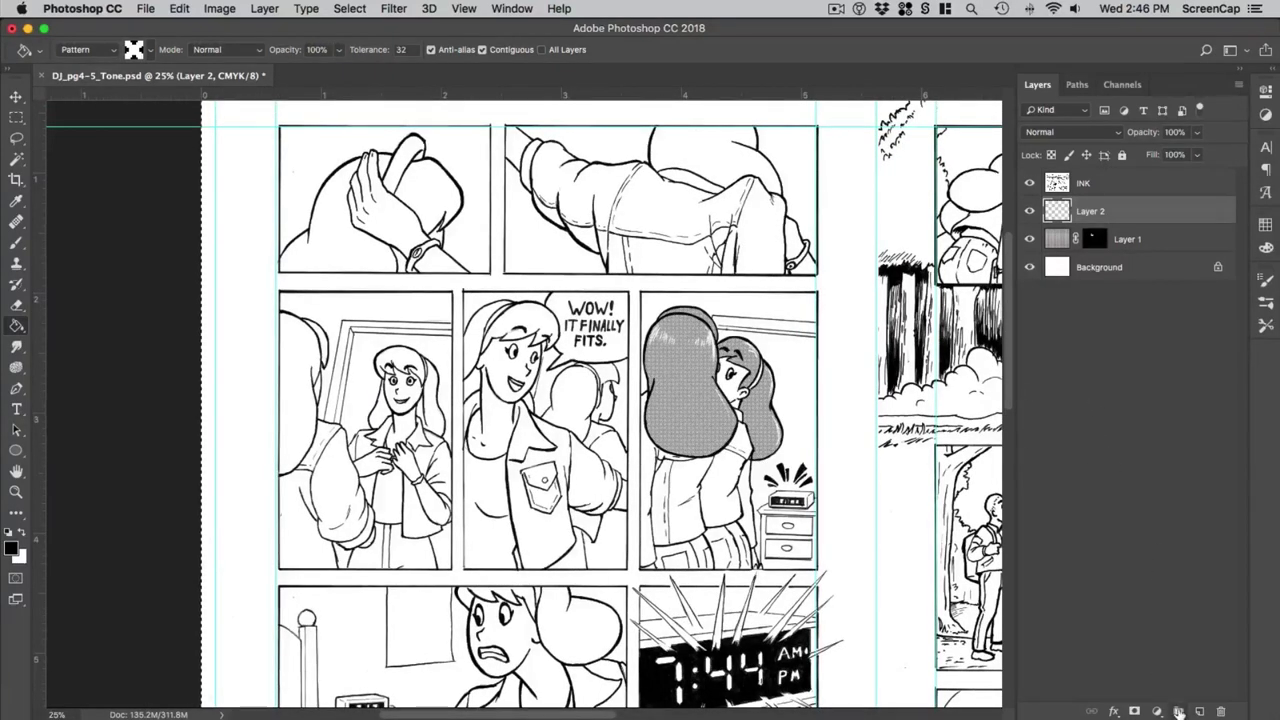
left_click(1134, 711)
Step: Fill both Layer 2 and its layer mask with black
left_click(1052, 216)
left_click(179, 8)
left_click(185, 262)
left_click(660, 352)
left_click(677, 325)
left_click(754, 353)
left_click(180, 8)
left_click(195, 263)
key("Return")
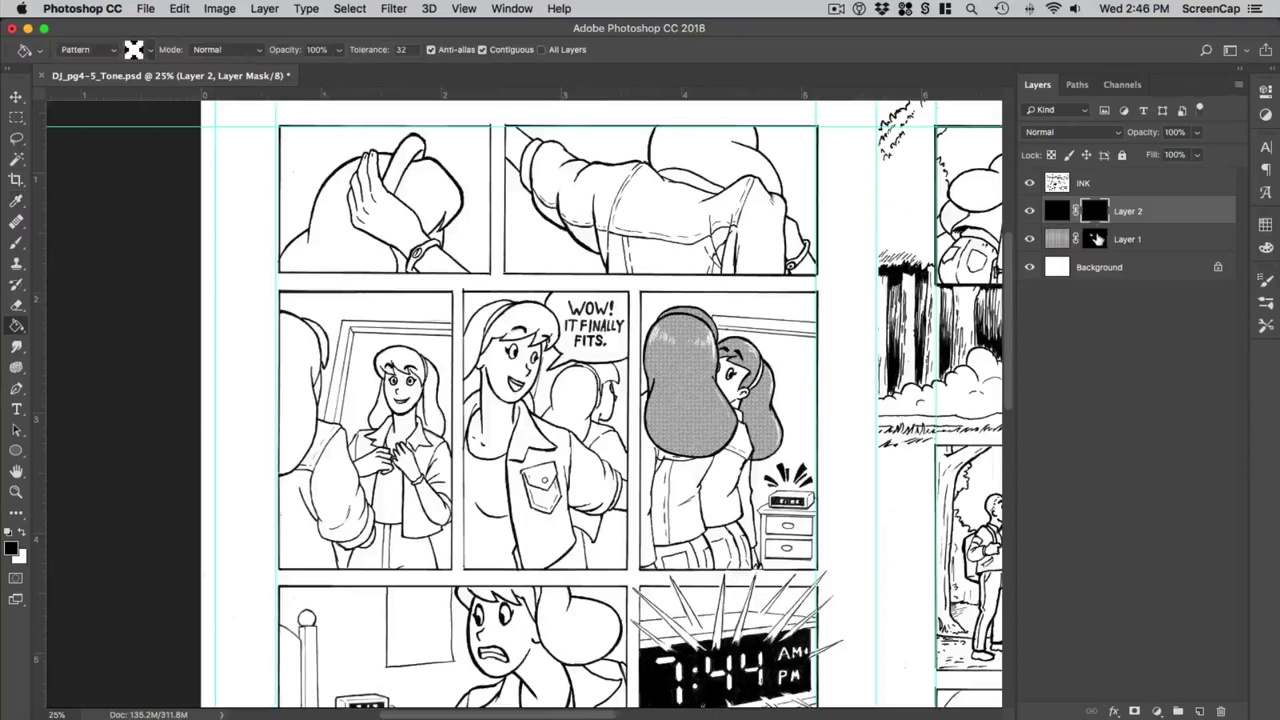
Step: Paint white on Layer 2's mask over the girl's shirt in the "finally fits" panel with a hard round brush at 100% hardness
left_click(16, 242)
left_click(84, 50)
type("60")
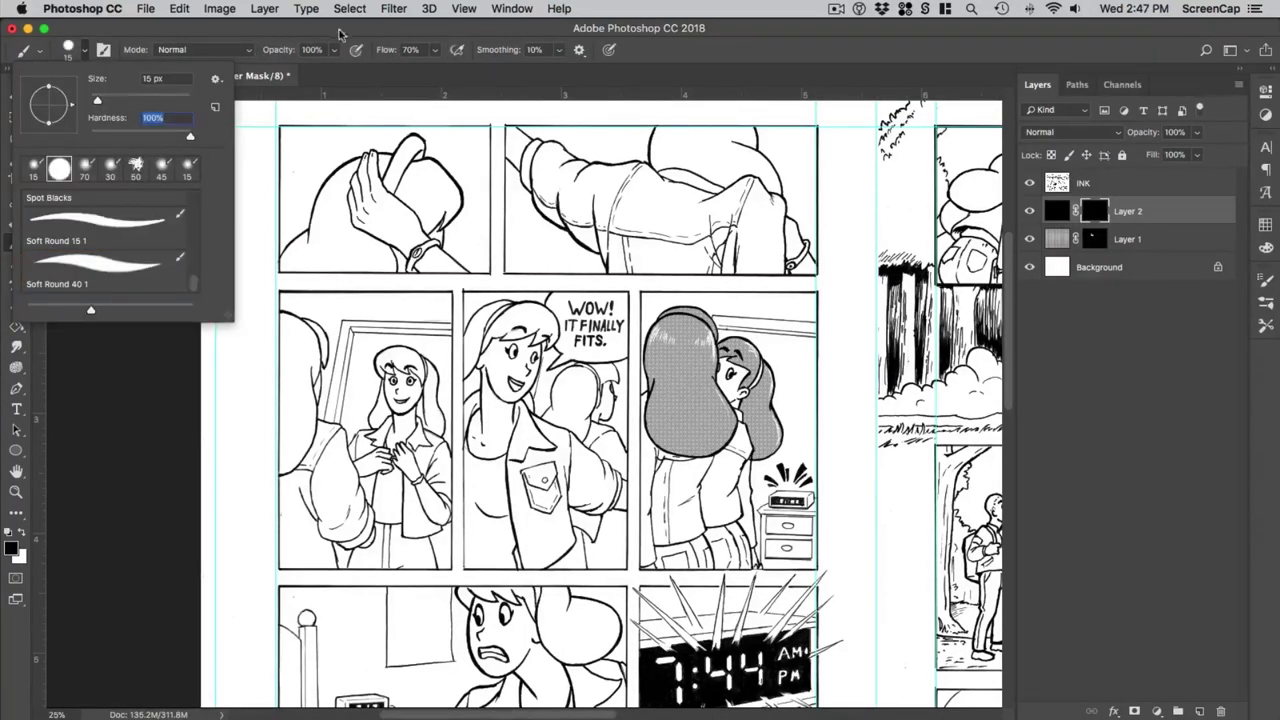
key("Return")
key("bracketright")
key("bracketright")
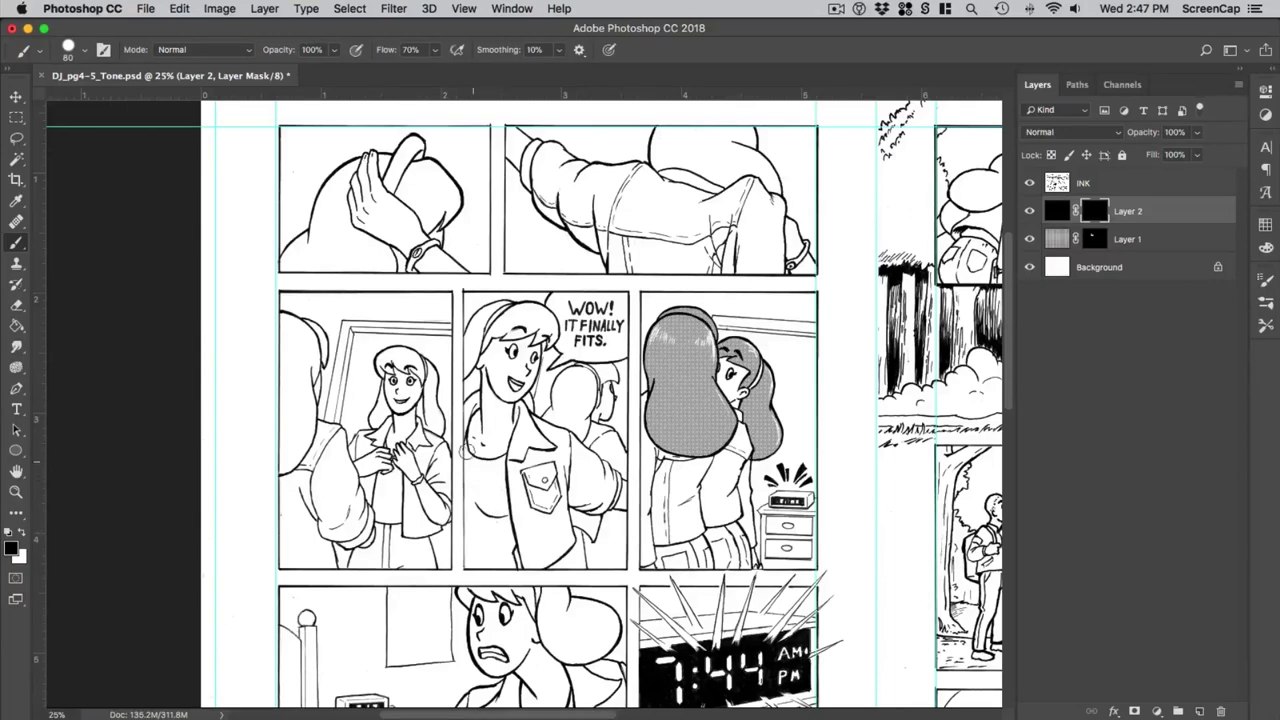
left_click(20, 534)
mouse_move(478, 534)
left_mouse_down()
mouse_move(467, 425)
mouse_move(500, 478)
mouse_move(502, 555)
mouse_move(472, 565)
mouse_move(508, 564)
mouse_move(512, 540)
mouse_move(474, 481)
mouse_move(489, 475)
mouse_move(509, 563)
left_mouse_up()
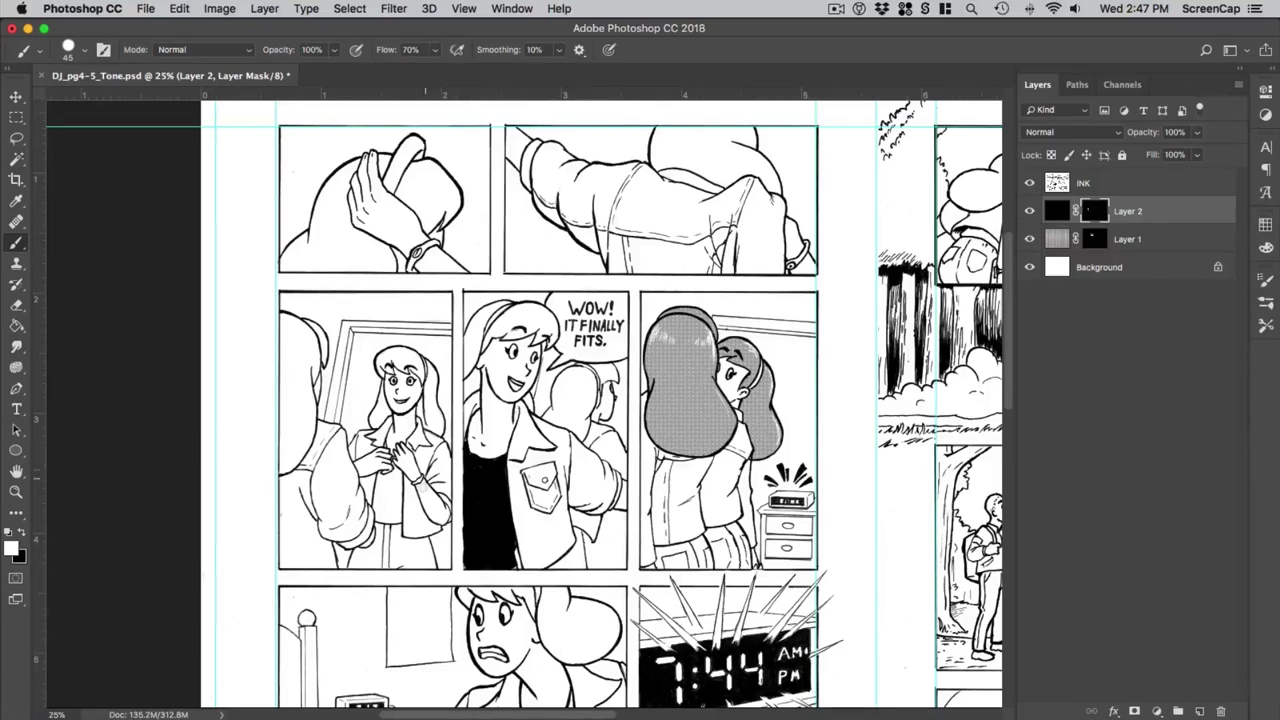
Step: Add a Pattern Overlay effect to Layer 2 and keep the toned shirt in view beside the dialog
double_click(1057, 211)
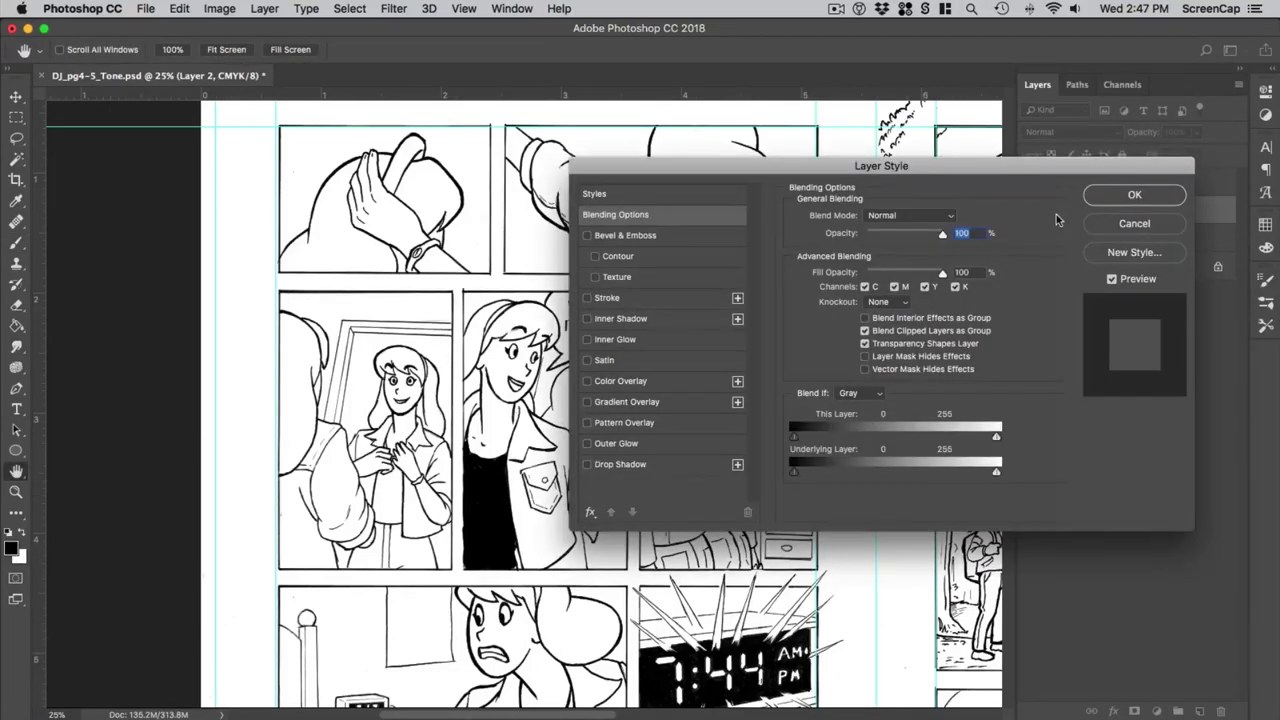
left_click_drag(990, 170, 937, 283)
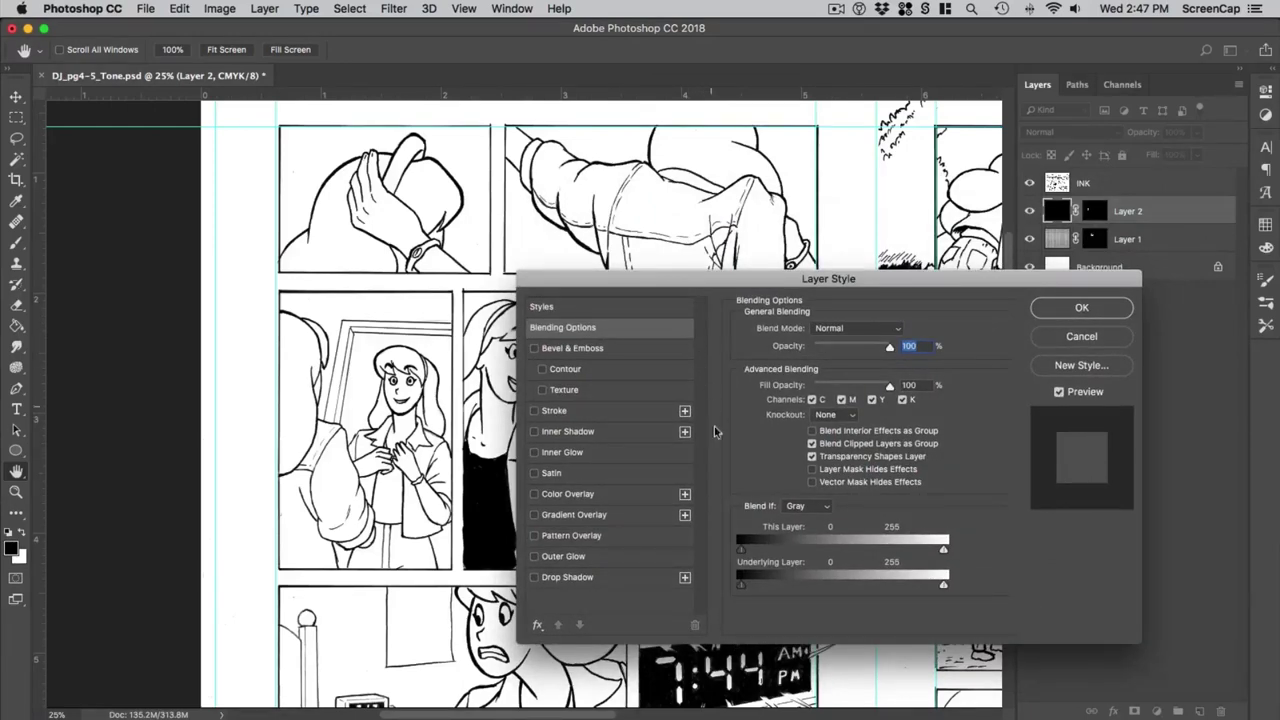
left_click(536, 537)
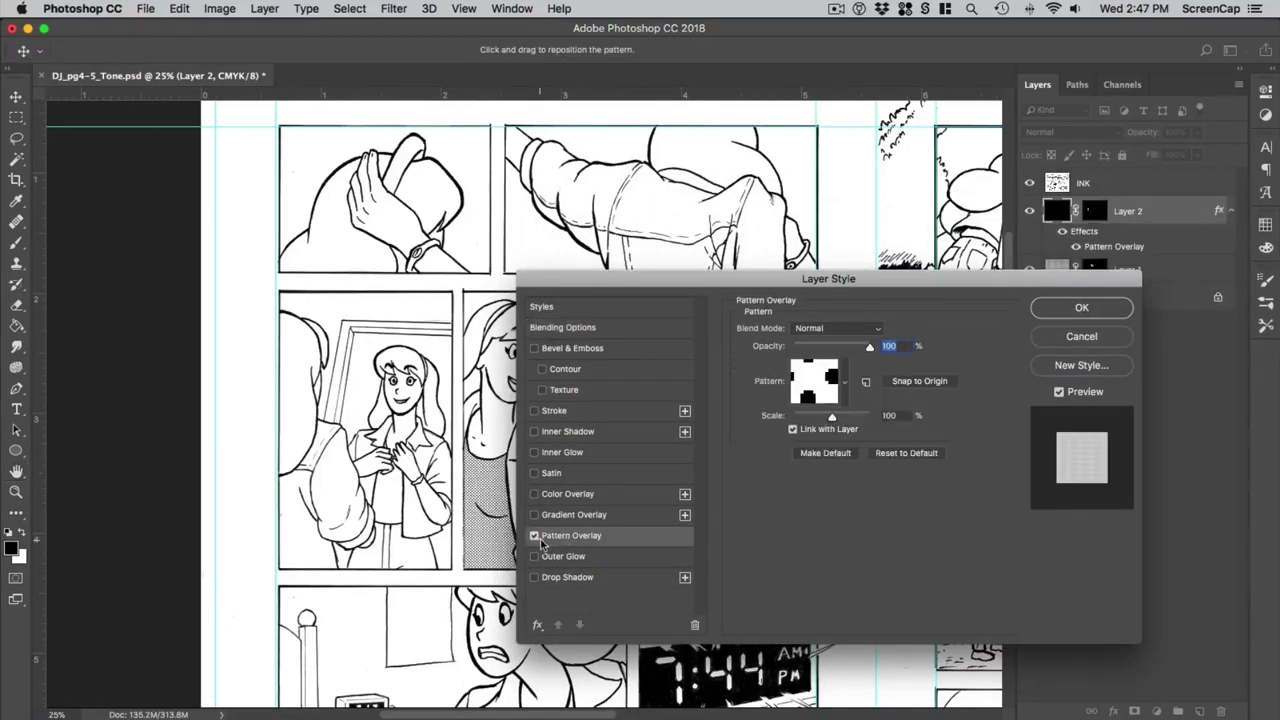
left_click_drag(688, 289, 797, 289)
Step: Try several dot patterns on the shirt's overlay, including 2-20.bmp, 2-25.bmp, 3-30.bmp, 3-35.bmp and 4-08.bmp
left_click(953, 382)
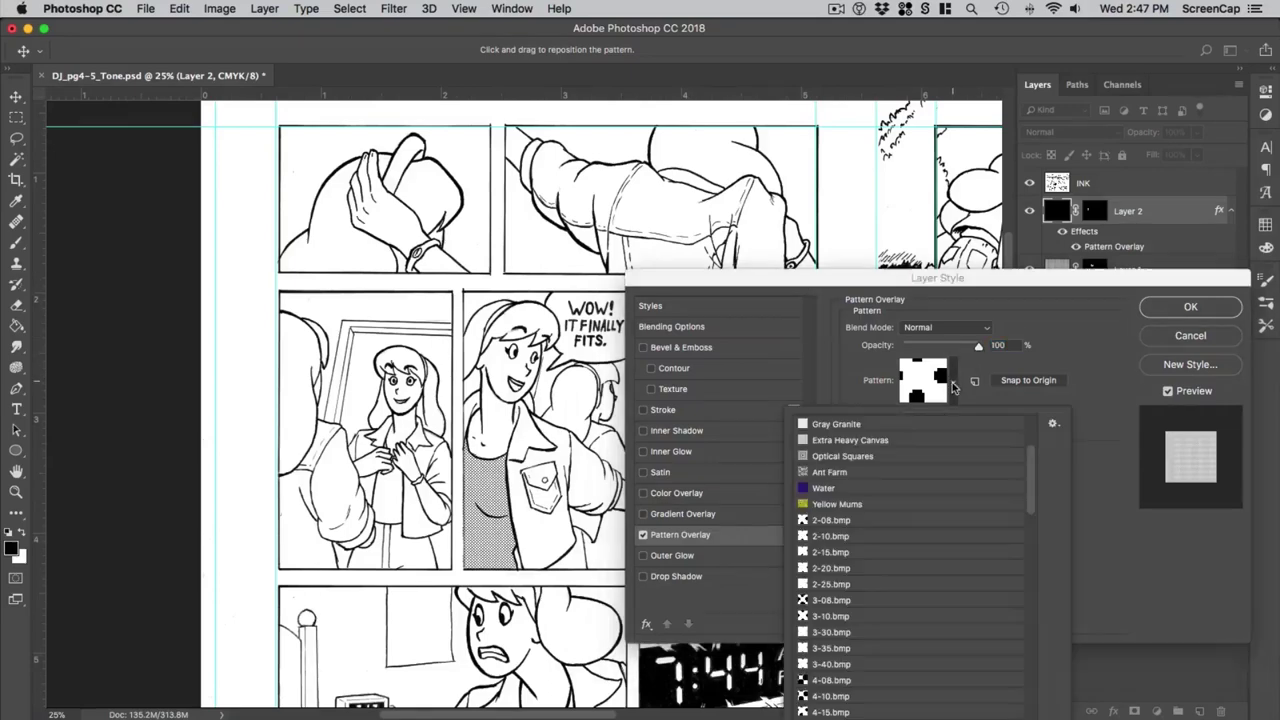
left_click(854, 570)
left_click(855, 584)
left_click(852, 632)
left_click(848, 650)
left_click(850, 679)
left_click_drag(1032, 503, 1027, 549)
left_click(880, 549)
left_click_drag(940, 278, 945, 254)
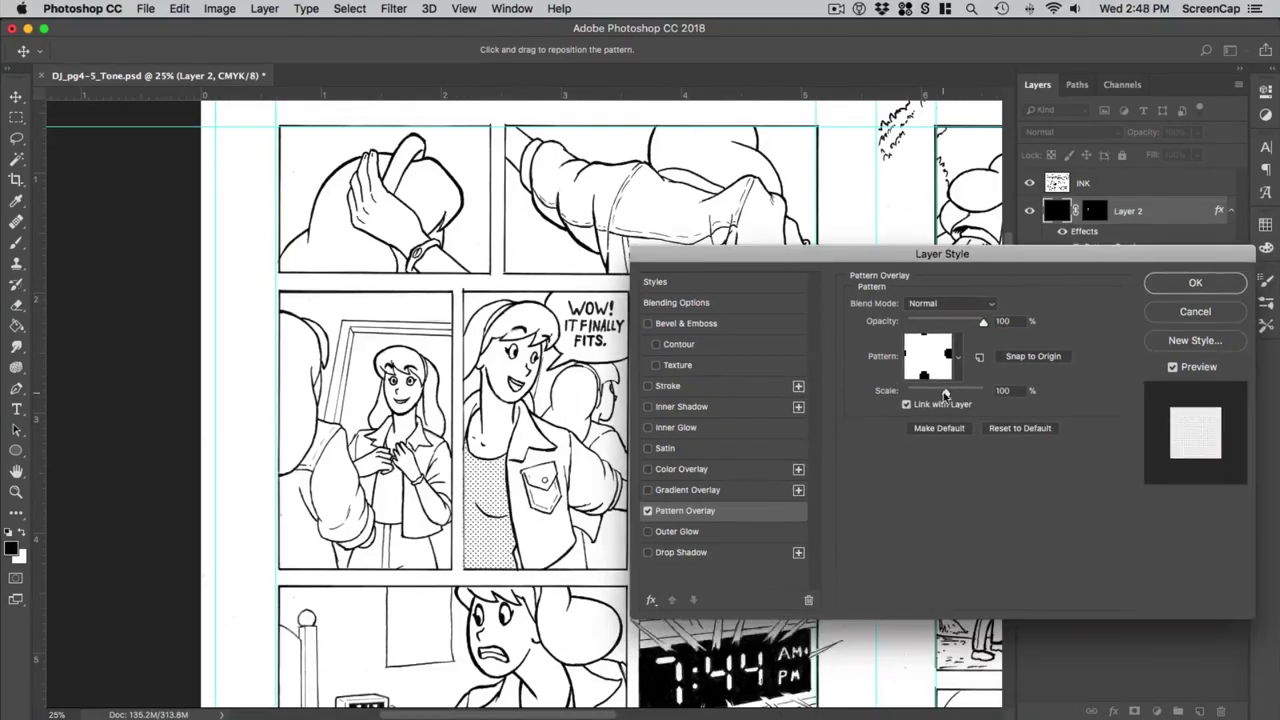
Step: Try more dot patterns on the shirt's Pattern Overlay, including 5-20.bmp and 6-12.bmp, and inspect the toned shirt up close
left_click(957, 360)
left_click(888, 573)
left_click(886, 605)
left_click_drag(1031, 510, 1031, 546)
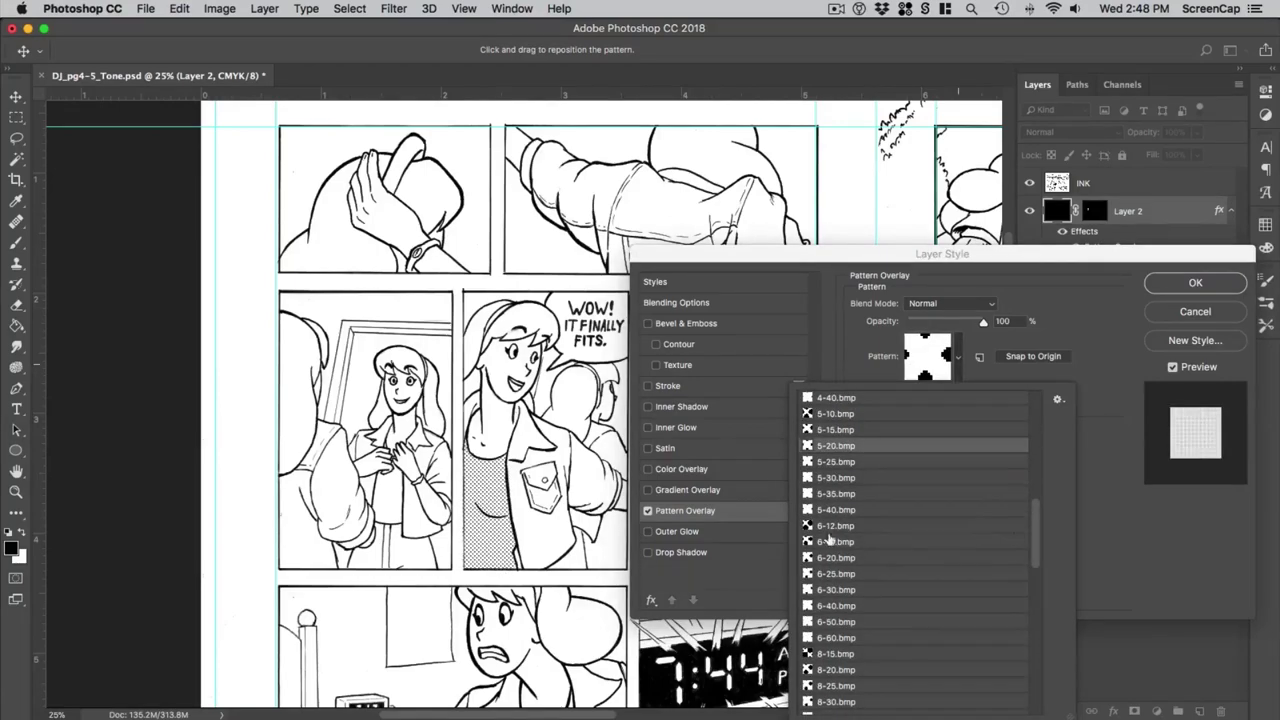
left_click(832, 540)
left_click(843, 525)
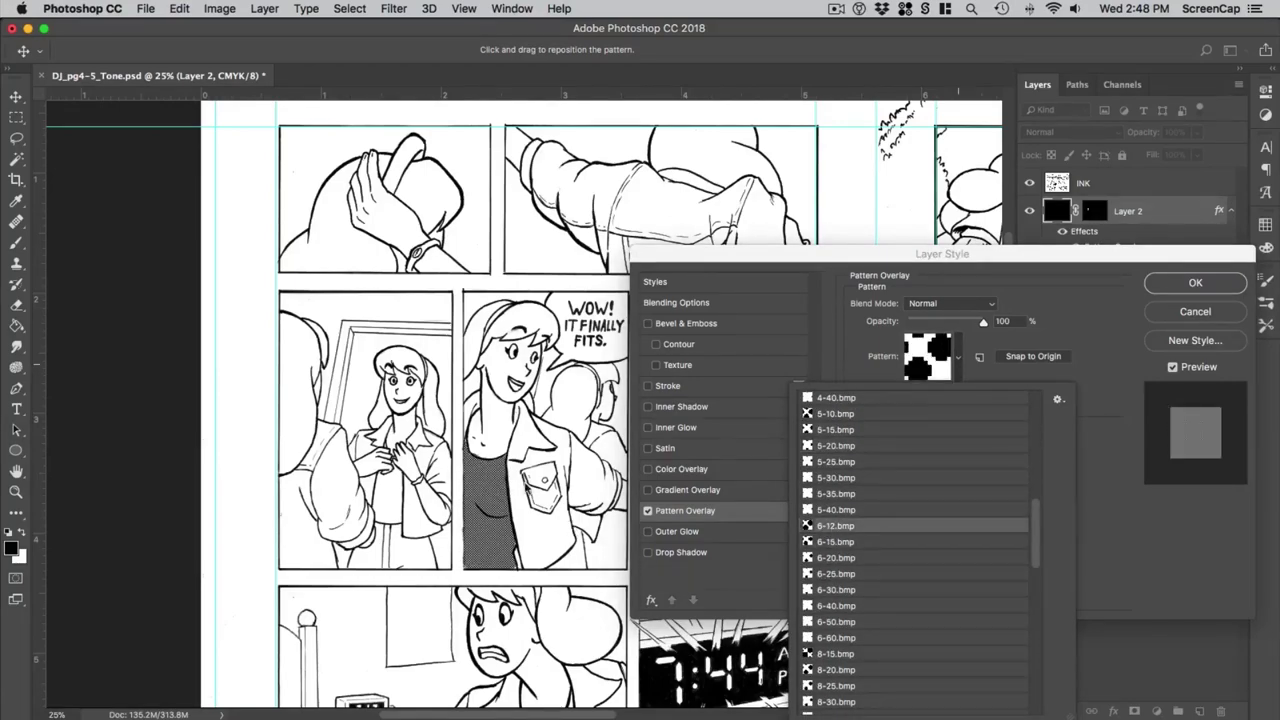
left_click(536, 483)
scroll(536, 483, "up", 5)
scroll(536, 483, "down", 2)
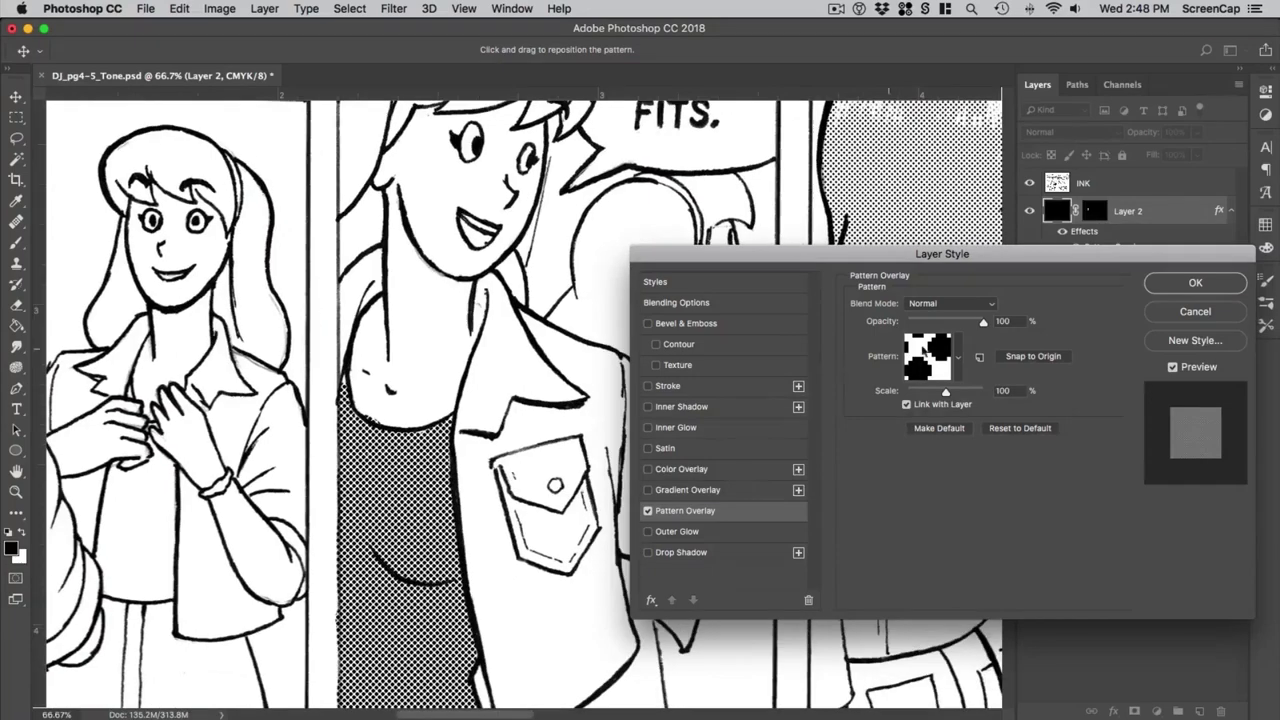
Step: Compare further dot patterns such as 5-15.bmp, set the shirt's overlay to 5-10.bmp, and apply the layer style
left_click(958, 358)
left_click(833, 654)
left_click(852, 527)
left_click(862, 478)
left_click(851, 431)
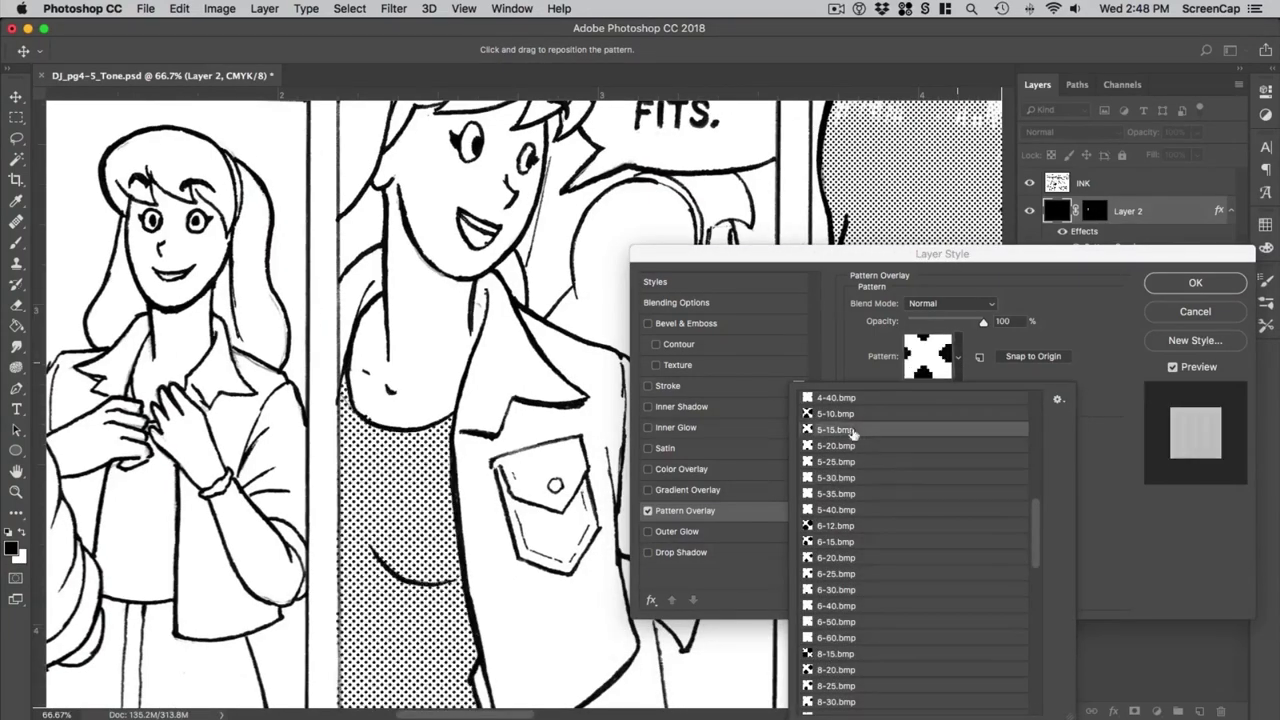
left_click(849, 415)
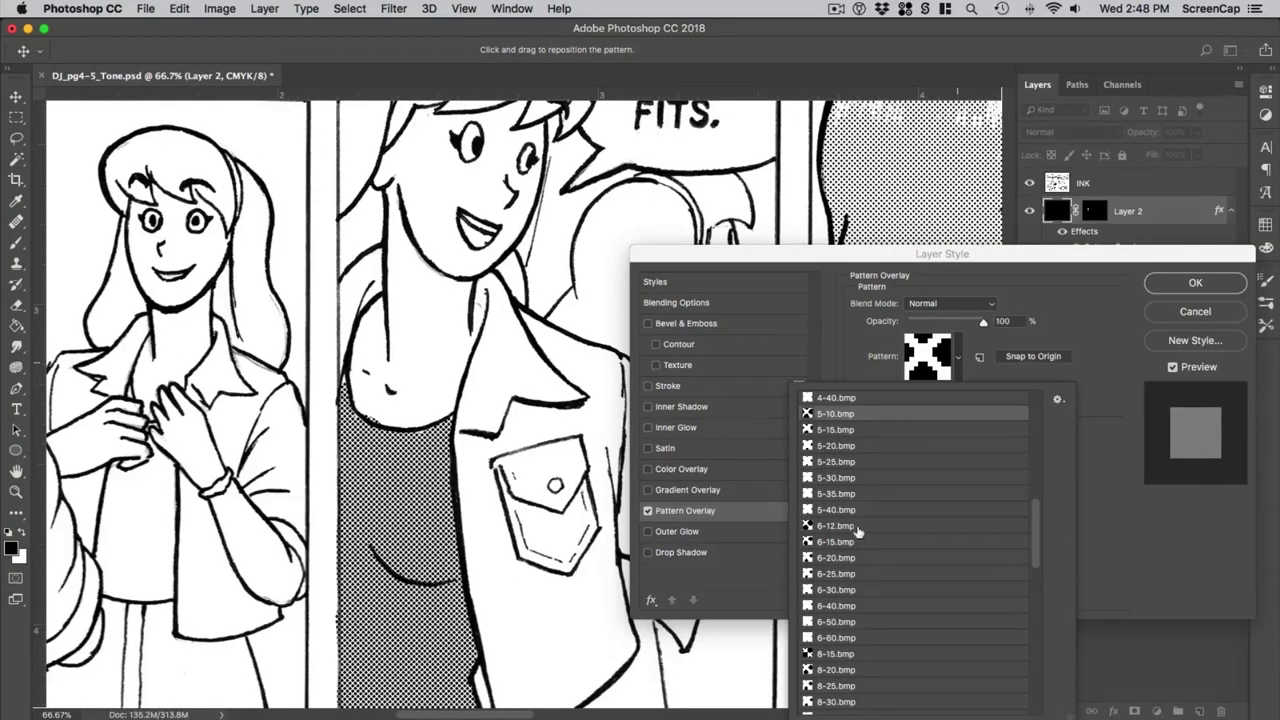
left_click(1195, 282)
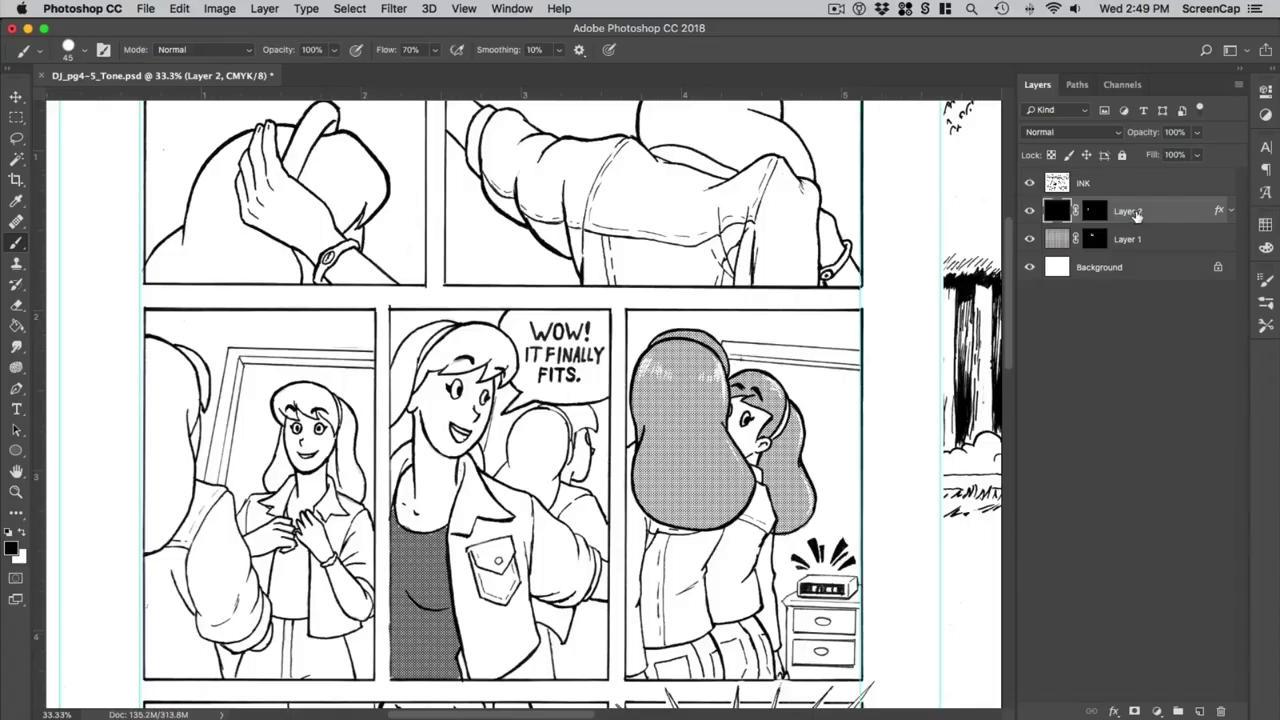
Step: Rename Layer 2 as "Shirt (5-10)" and Layer 1 as "Hair (3-10)"
double_click(1130, 212)
type("Shirt (5-10")
key("Return")
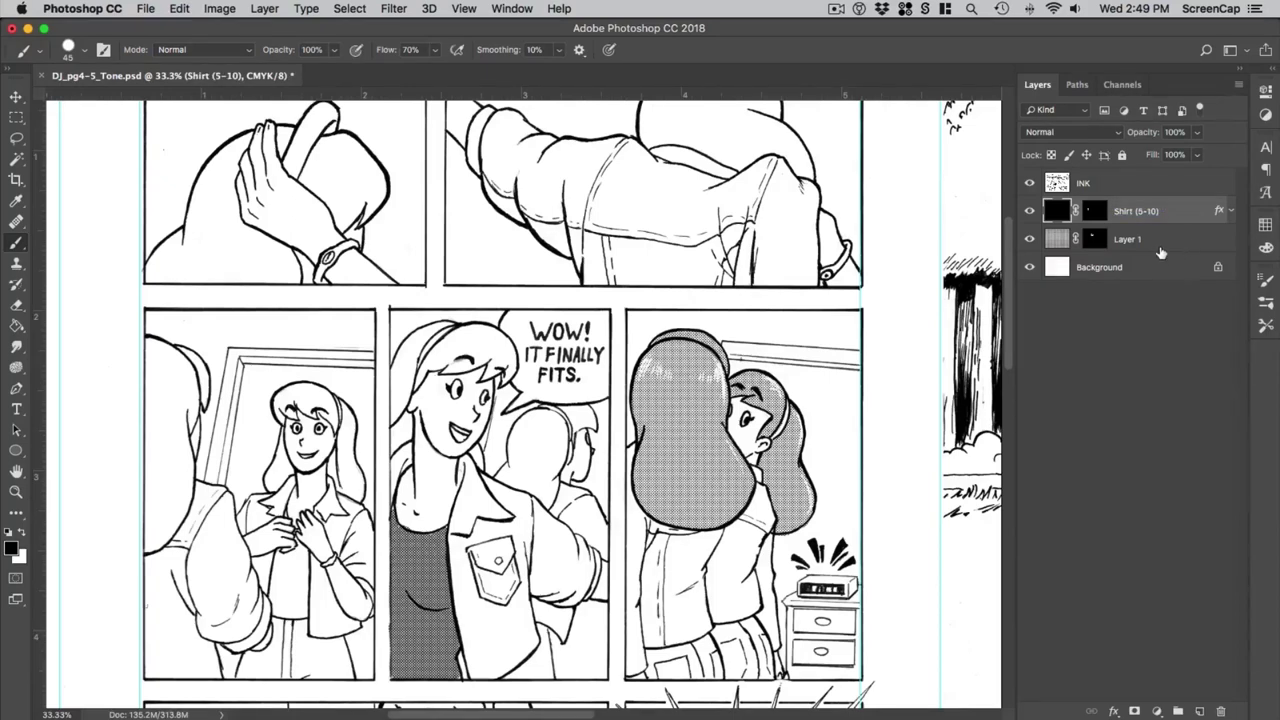
double_click(1128, 240)
type("Hair")
key("Return")
key("g")
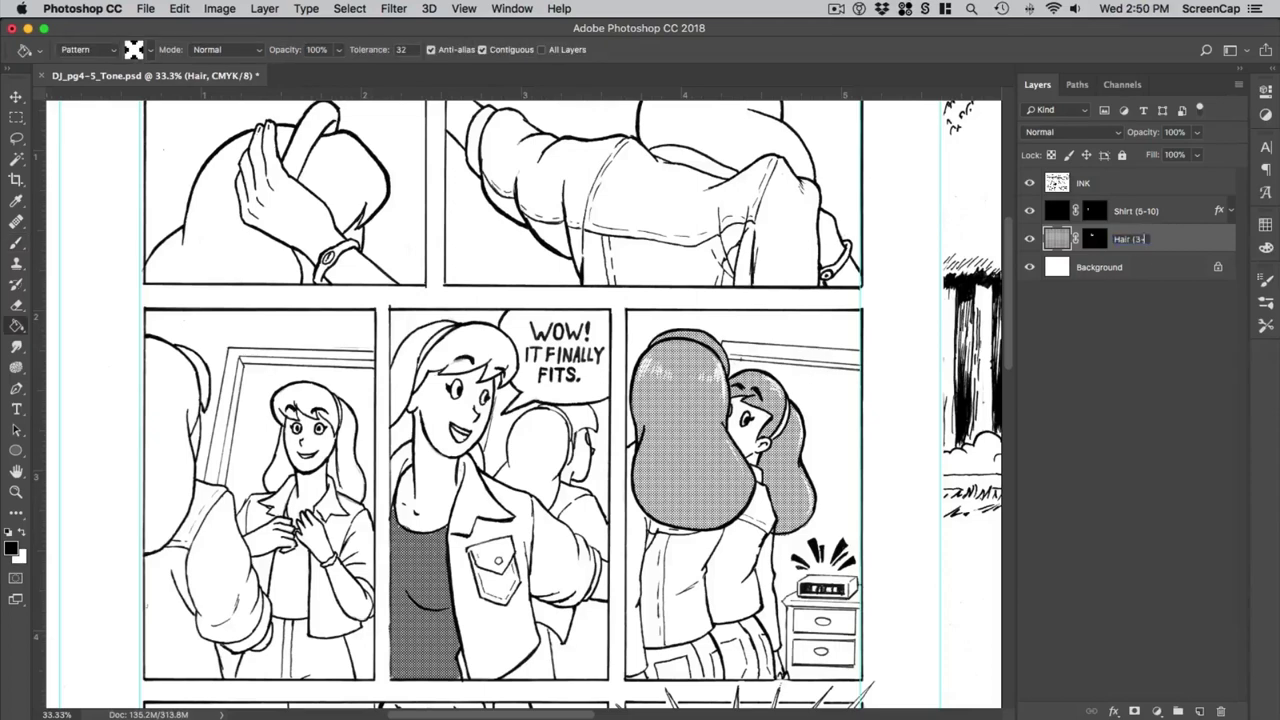
Step: Paint white on the Hair (3-10) layer's mask over the girl's hair and its mirror reflection in the "finally fits" panel
left_click(1095, 239)
left_click(16, 243)
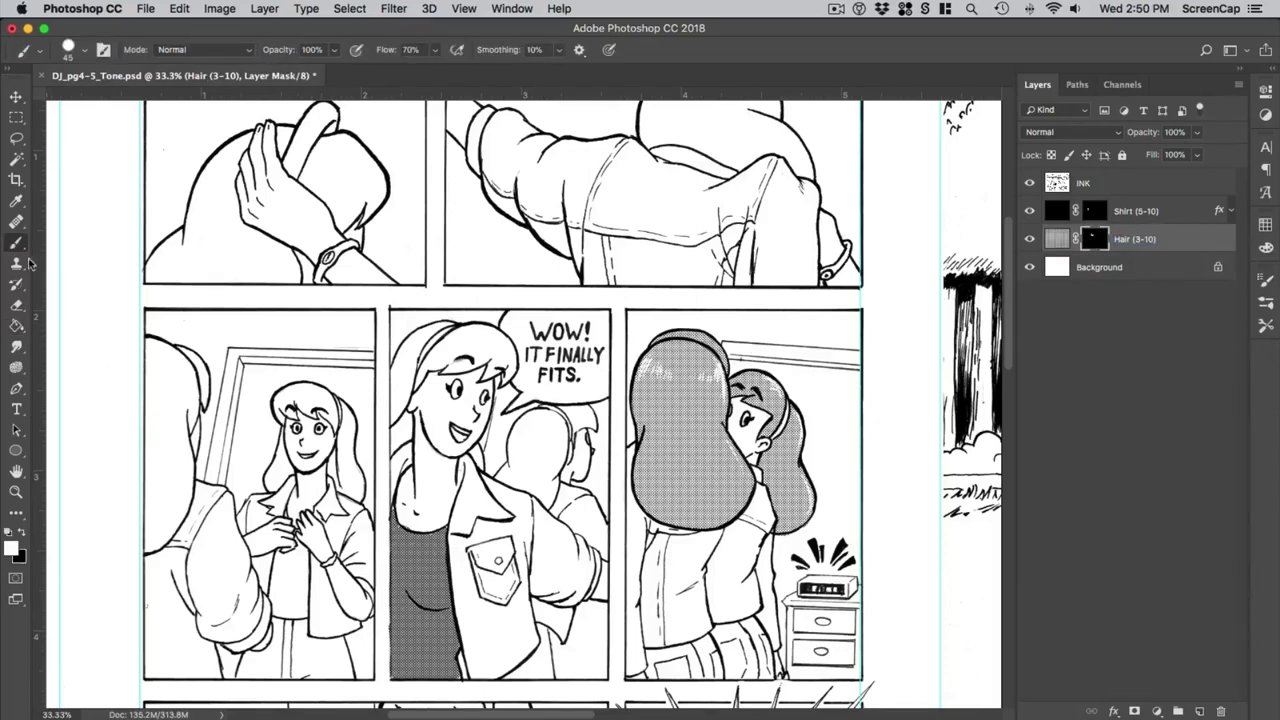
mouse_move(394, 404)
left_mouse_down()
mouse_move(398, 440)
mouse_move(405, 350)
mouse_move(412, 360)
mouse_move(440, 328)
left_mouse_up()
mouse_move(400, 440)
left_mouse_down()
mouse_move(430, 365)
mouse_move(460, 340)
mouse_move(485, 355)
mouse_move(505, 345)
mouse_move(507, 378)
mouse_move(451, 367)
left_mouse_up()
key("[")
key("[")
key("[")
key("[")
key("[")
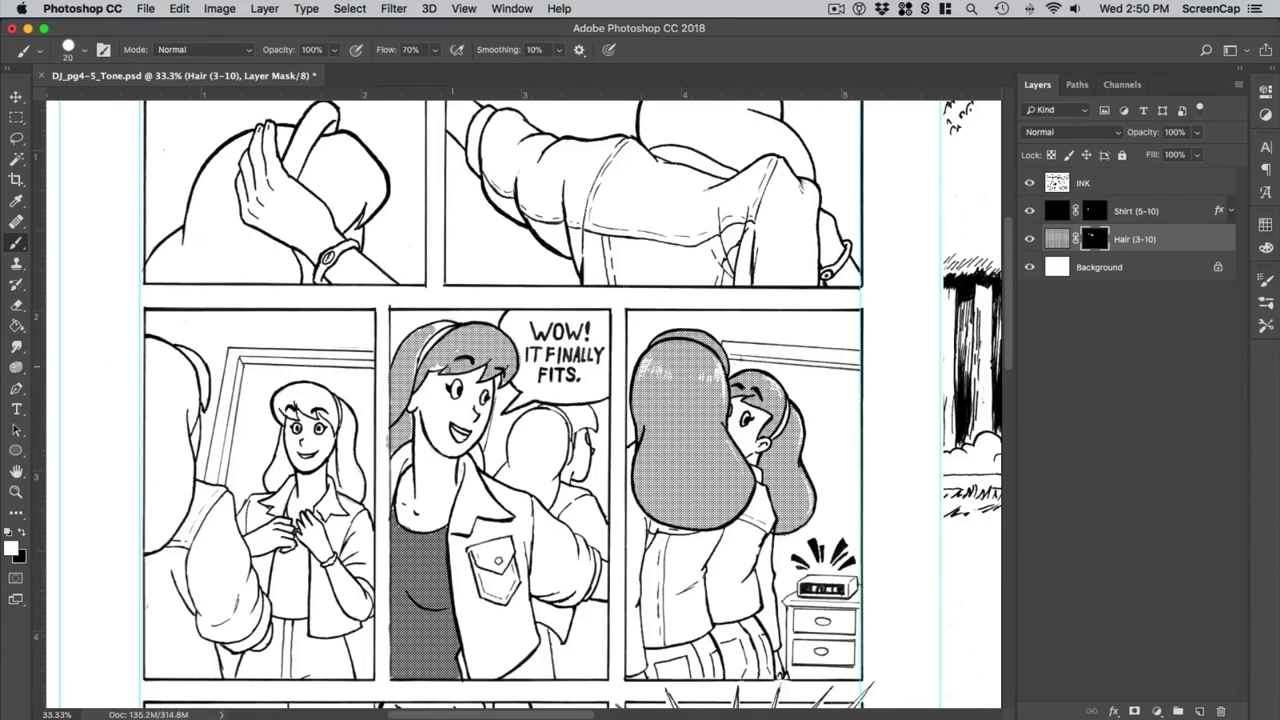
mouse_move(485, 440)
left_mouse_down()
mouse_move(506, 476)
mouse_move(562, 455)
mouse_move(508, 471)
mouse_move(534, 465)
mouse_move(558, 420)
left_mouse_up()
key("]")
key("]")
key("]")
key("]")
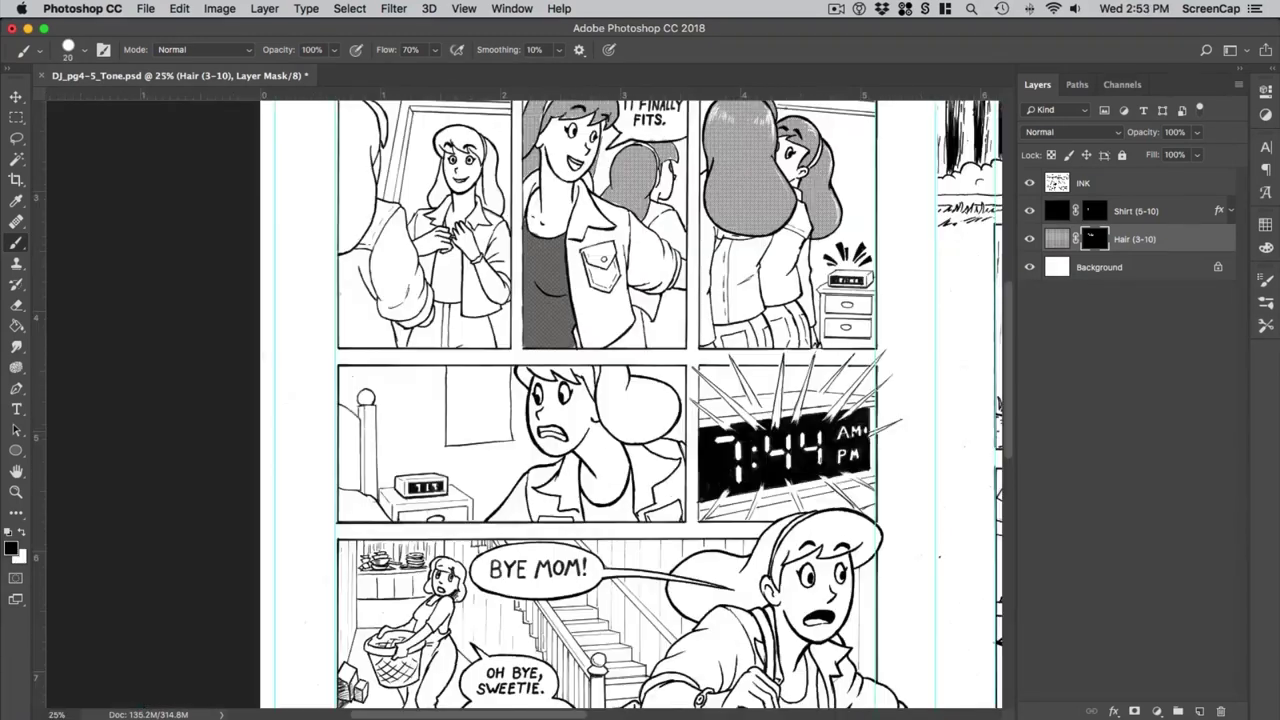
Step: Switch to Finder, preview 142.gif in the Image Tones folder, and place it into the comic document above the Hair layer
key("super+Tab")
key("super+Tab")
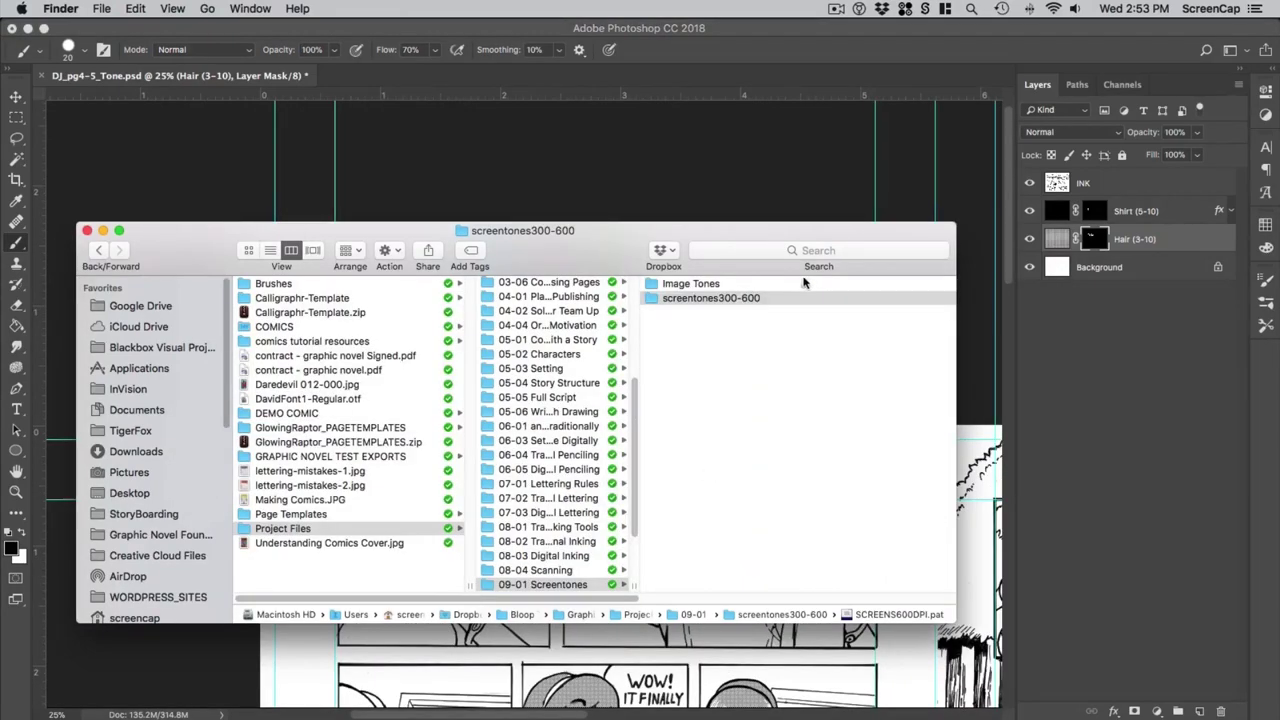
left_click(640, 284)
key("space")
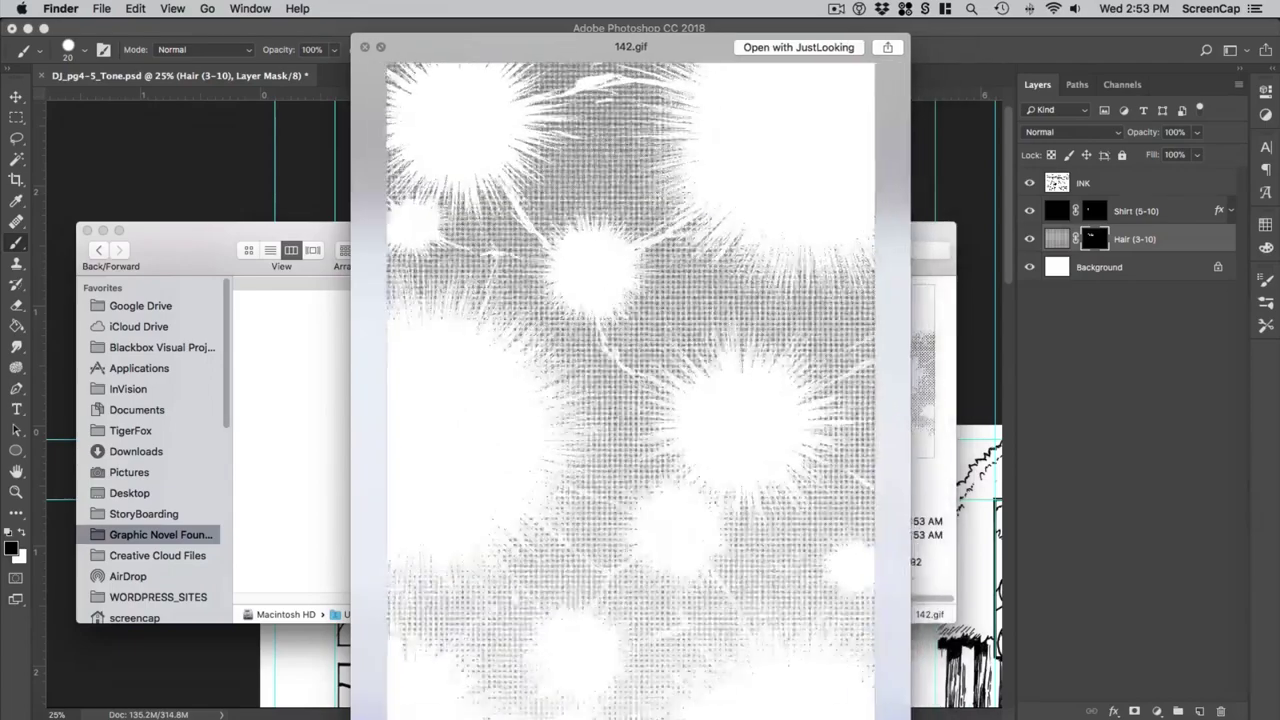
left_click(364, 47)
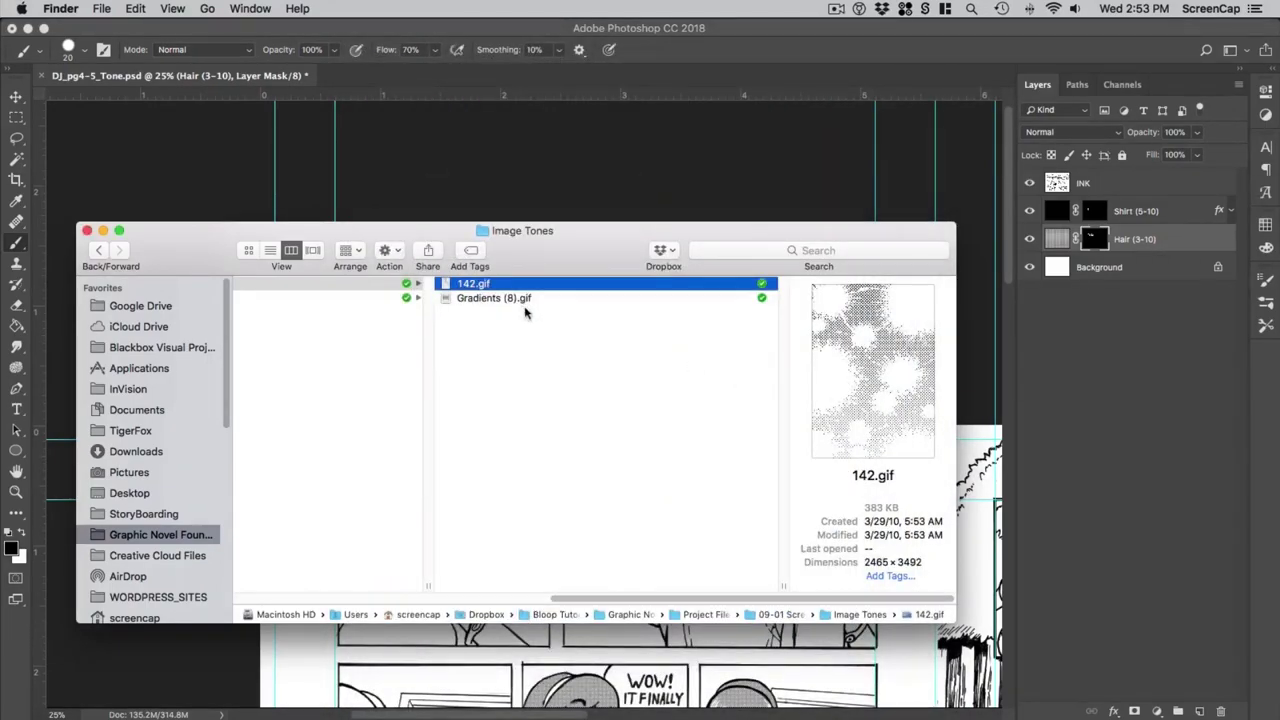
left_click_drag(493, 288, 703, 193)
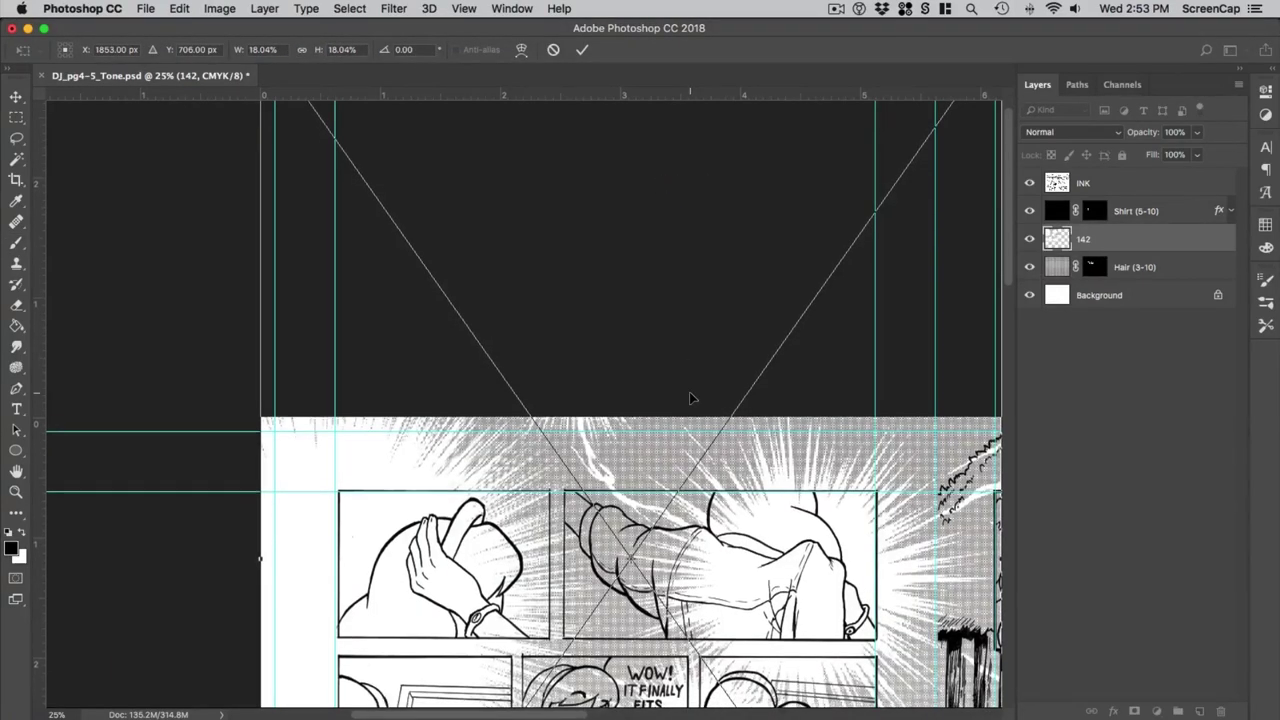
scroll(689, 395, "up", 3)
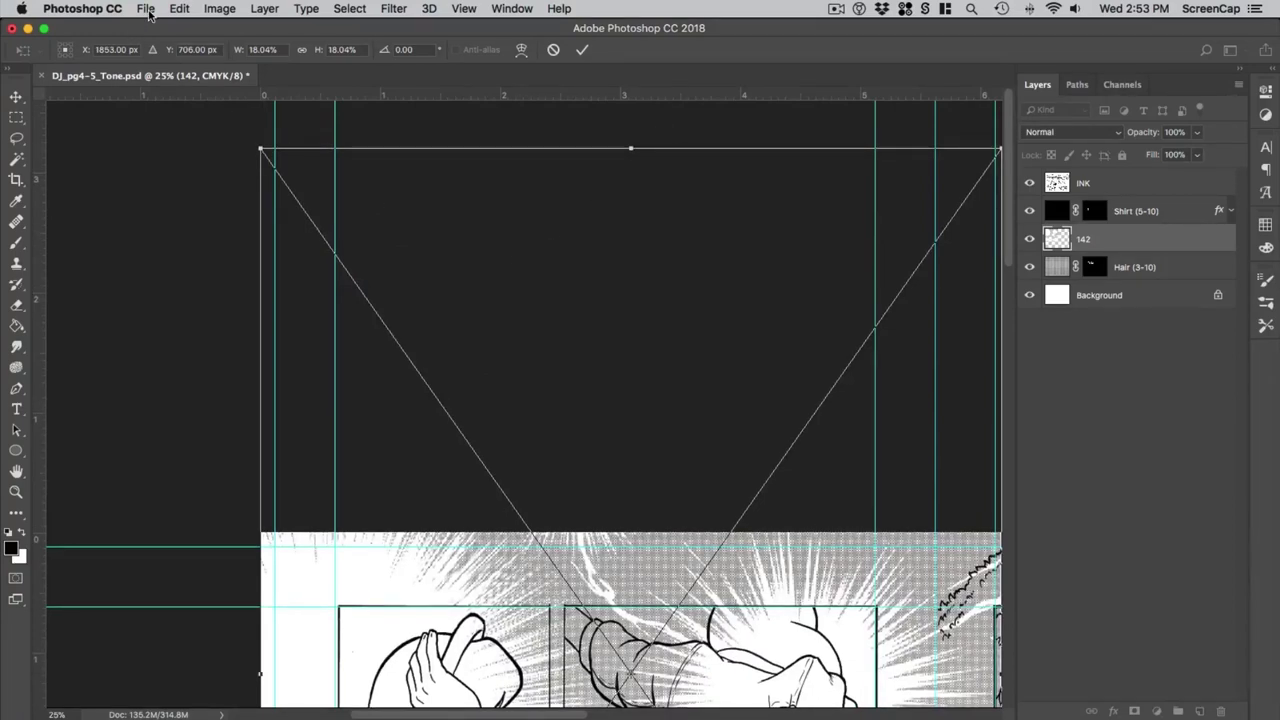
left_click(153, 11)
mouse_move(177, 10)
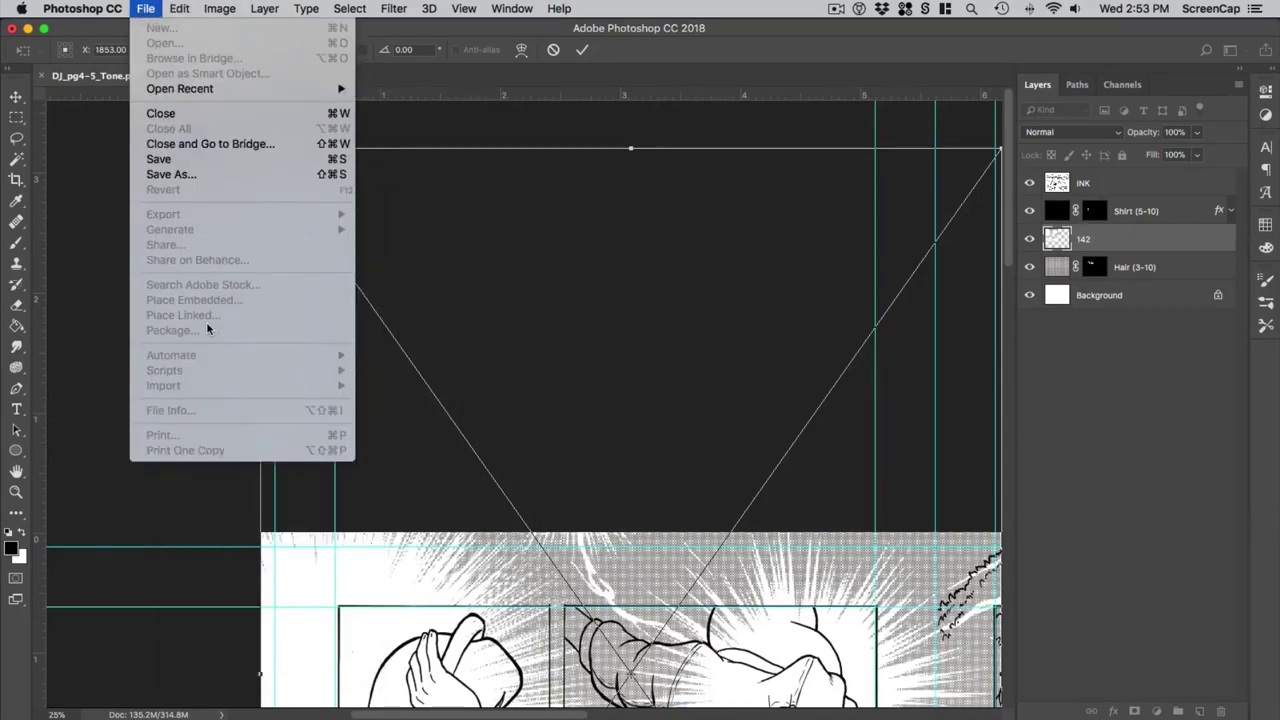
left_click(432, 255)
scroll(630, 275, "down", 1)
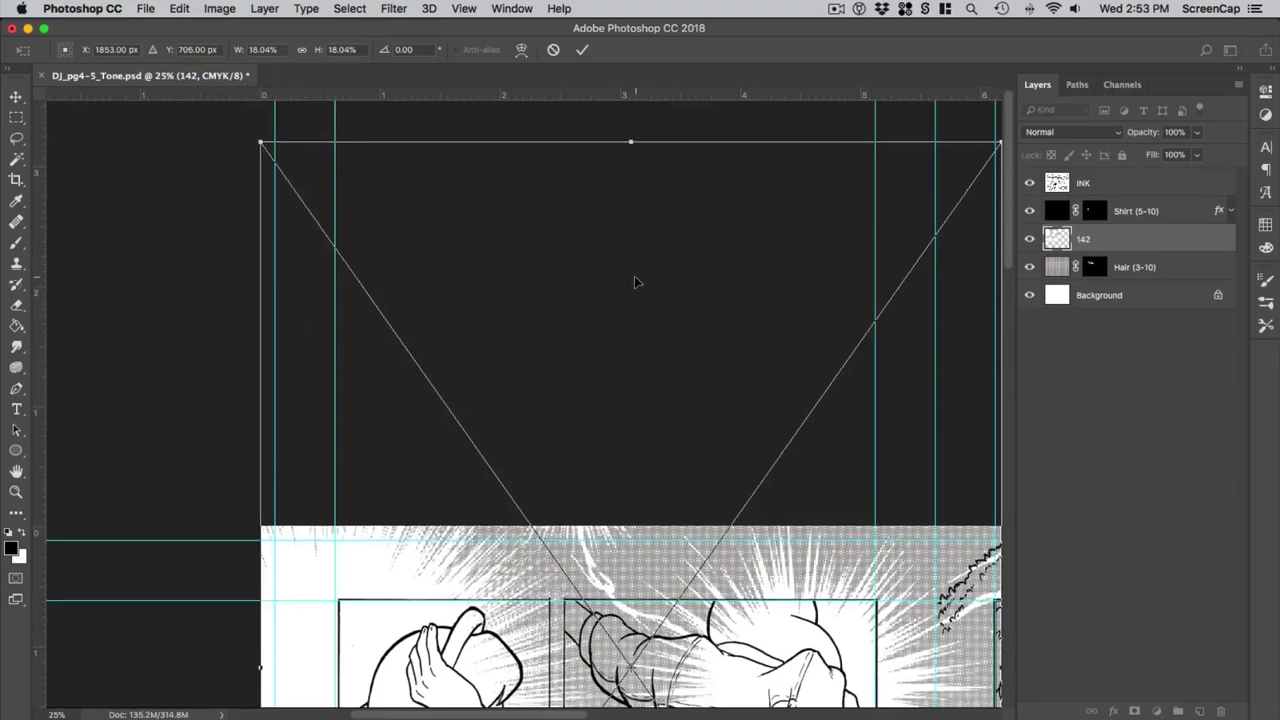
Step: Rotate the placed 142 tone to -90°, scale it to about 13%, and position its white burst around the alarm clock in the bedroom panel
key("super+minus")
key("super+minus")
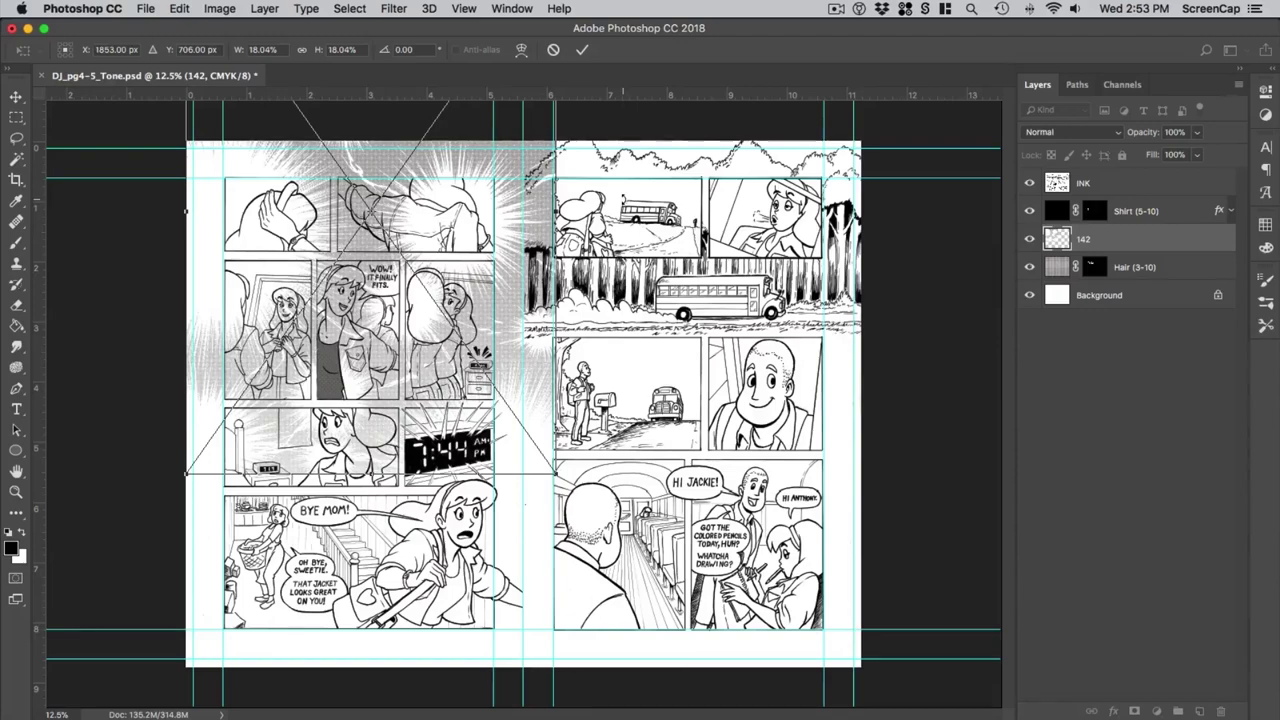
left_click_drag(556, 473, 449, 319)
left_click_drag(315, 196, 390, 438)
left_click_drag(537, 171, 268, 288)
left_click_drag(505, 371, 367, 370)
left_click_drag(442, 237, 338, 312)
left_click_drag(267, 443, 322, 434)
left_click_drag(394, 303, 352, 334)
left_click_drag(291, 422, 335, 422)
left_click_drag(168, 333, 120, 297)
left_click_drag(325, 405, 334, 512)
left_click_drag(402, 408, 377, 457)
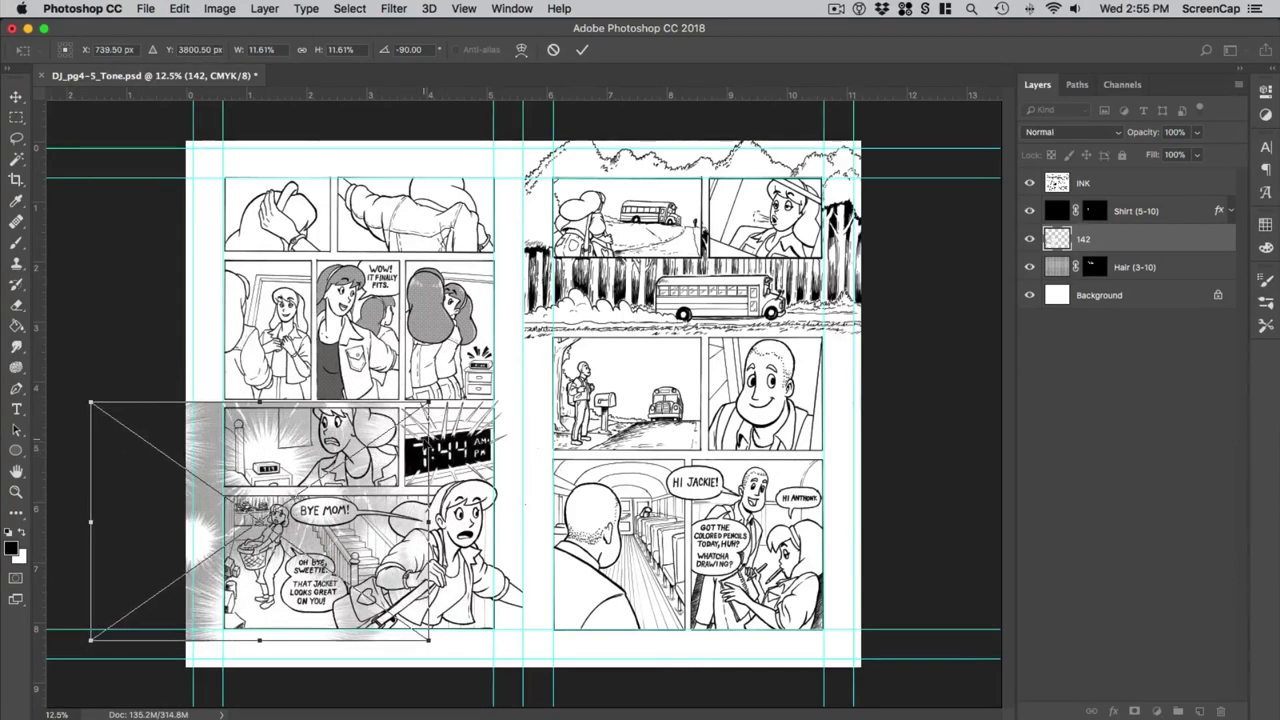
left_click_drag(89, 642, 69, 656)
left_click_drag(316, 533, 326, 535)
left_click_drag(440, 403, 456, 389)
left_click_drag(368, 509, 362, 518)
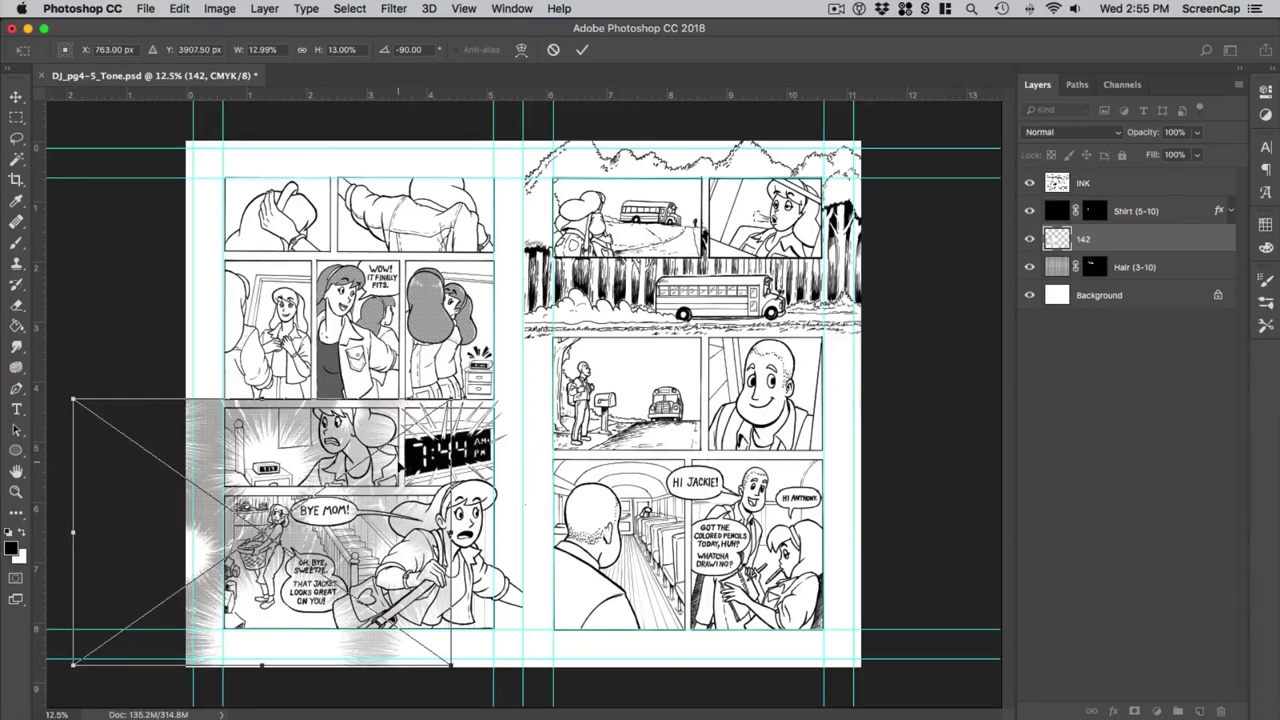
key("Return")
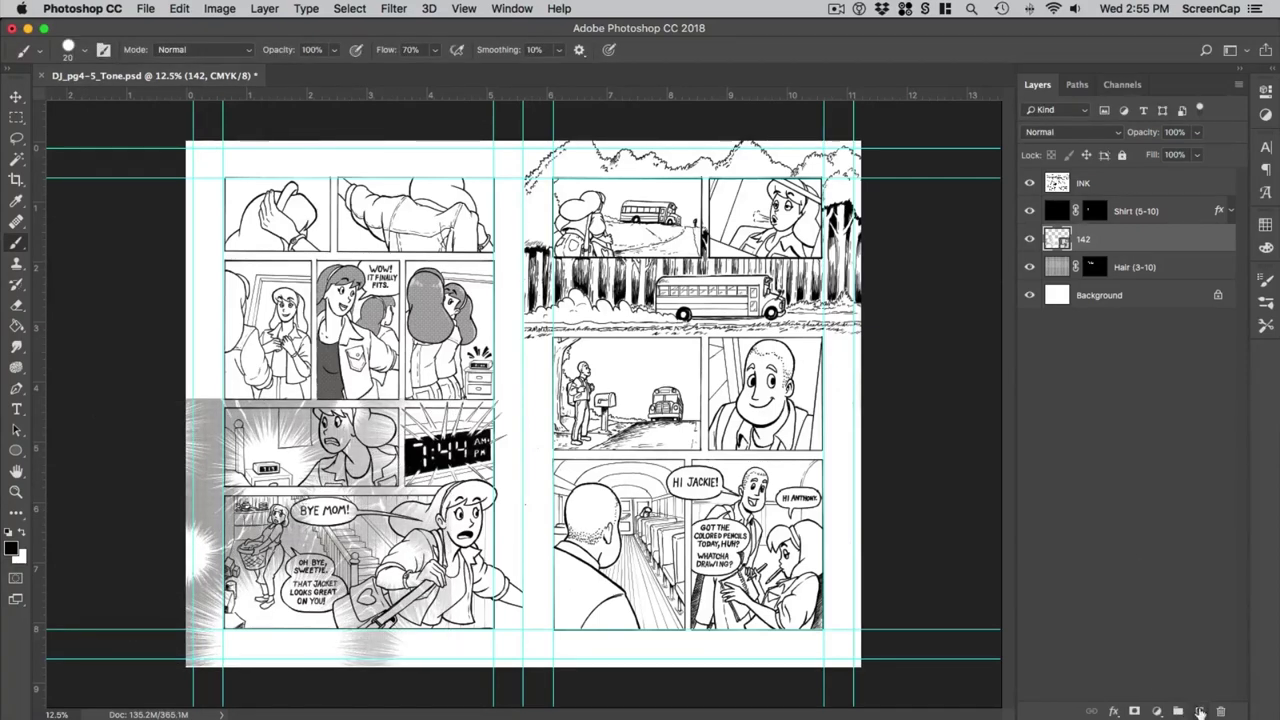
Step: Add a layer mask to layer 142 and fill it with 100% black everywhere outside the bedroom panel
left_click(1136, 711)
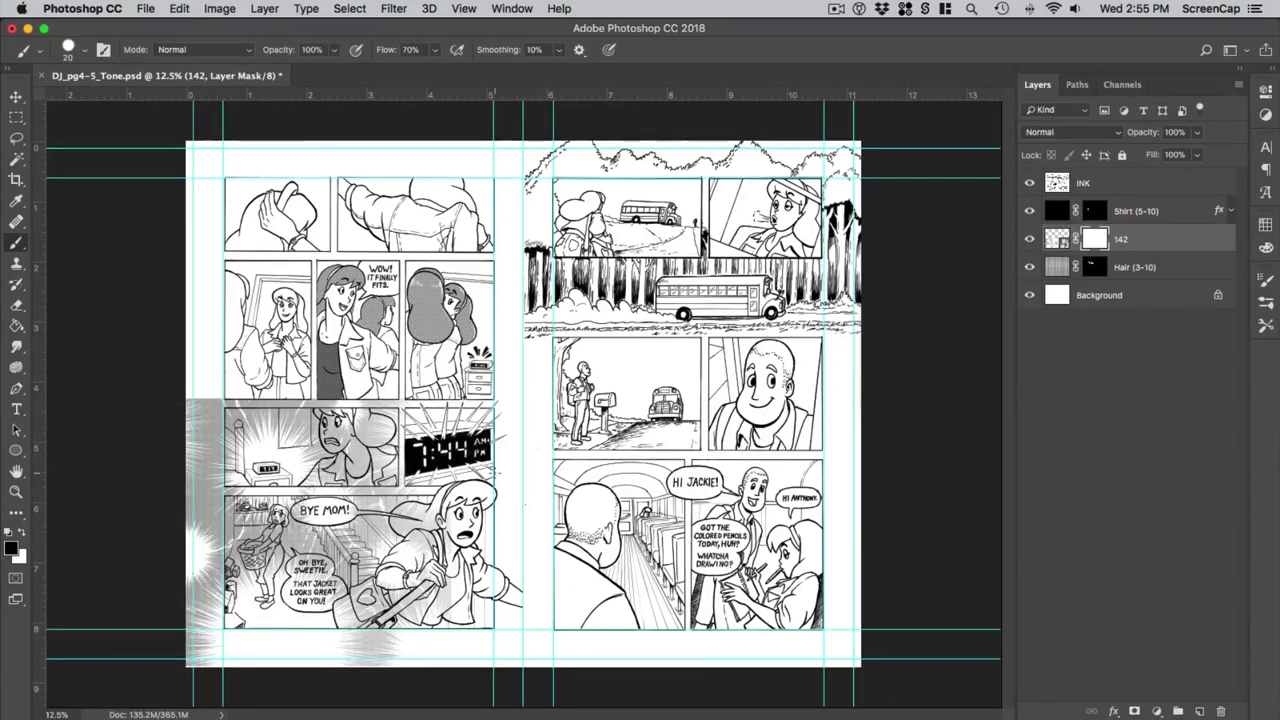
key("super+plus")
key("super+plus")
key("super+plus")
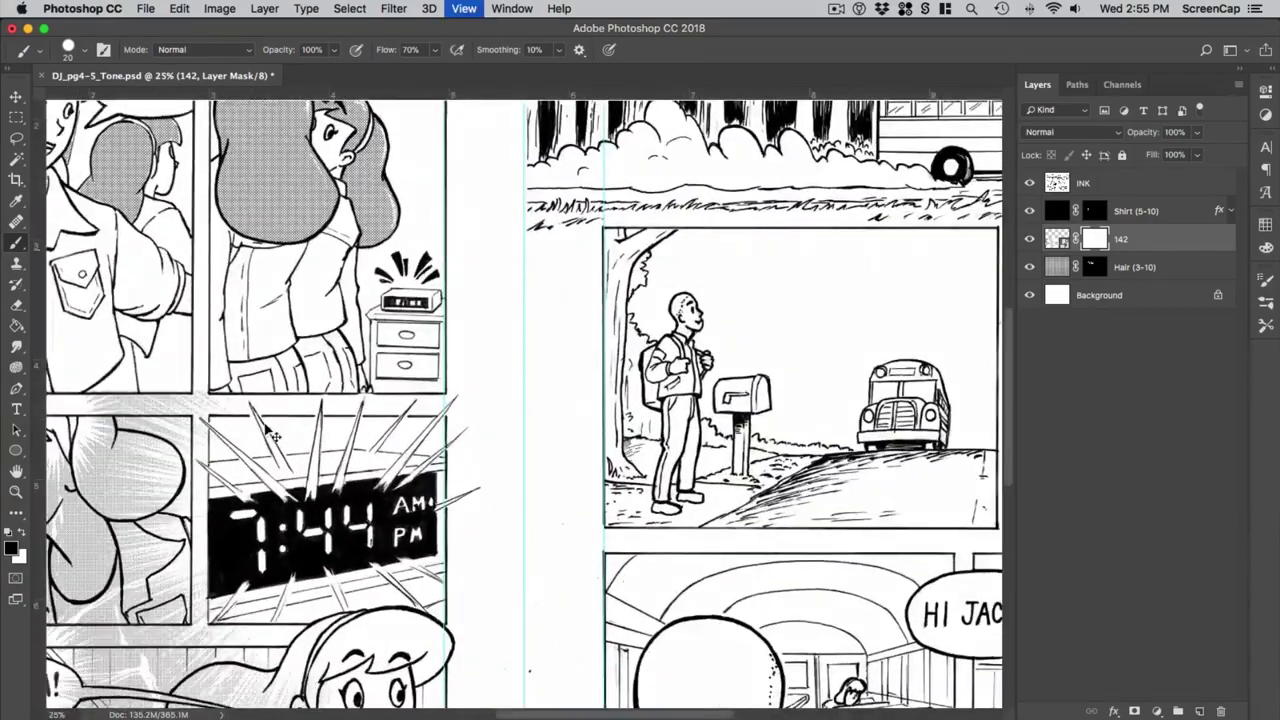
left_click_drag(308, 388, 742, 302)
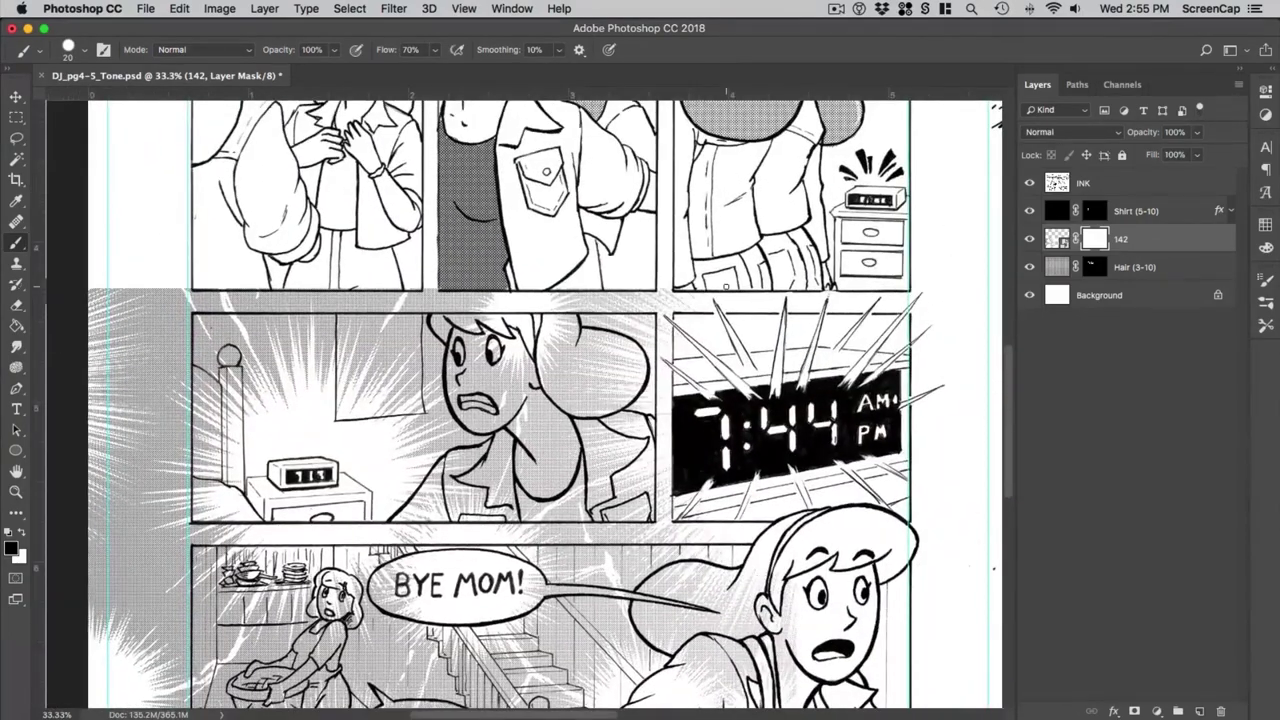
key("m")
left_click_drag(195, 313, 656, 522)
left_click(349, 8)
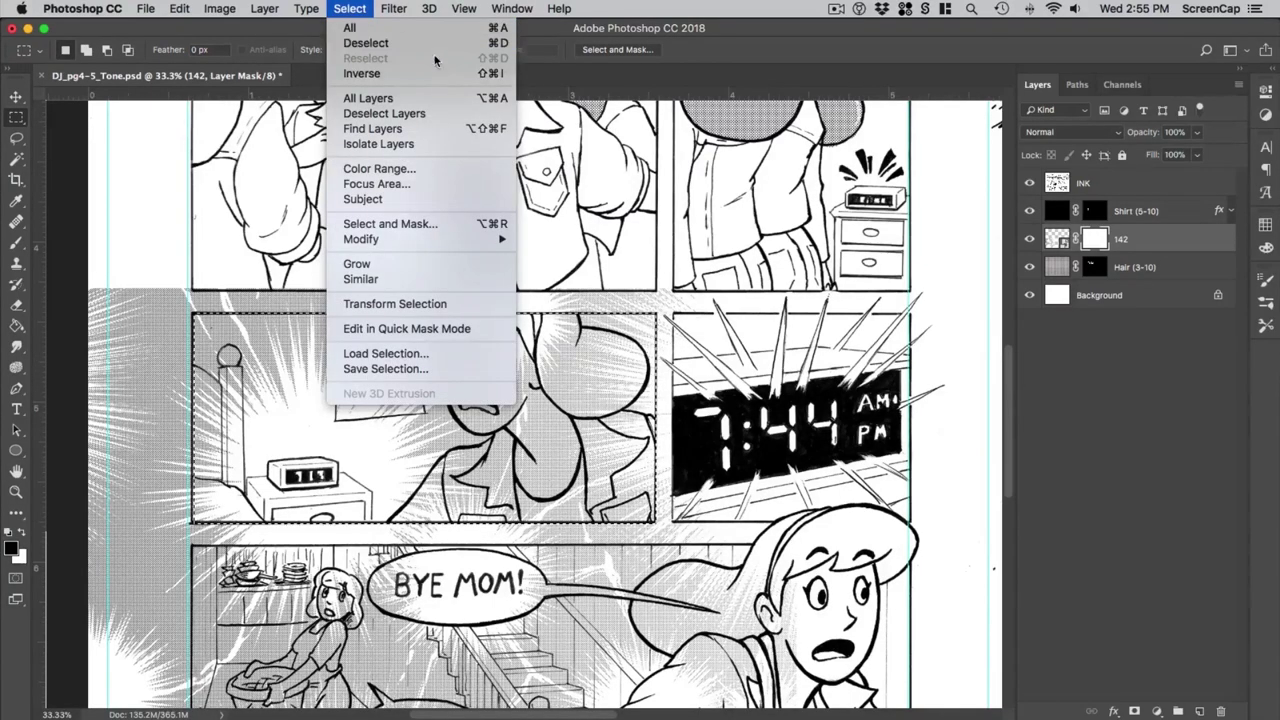
left_click(386, 72)
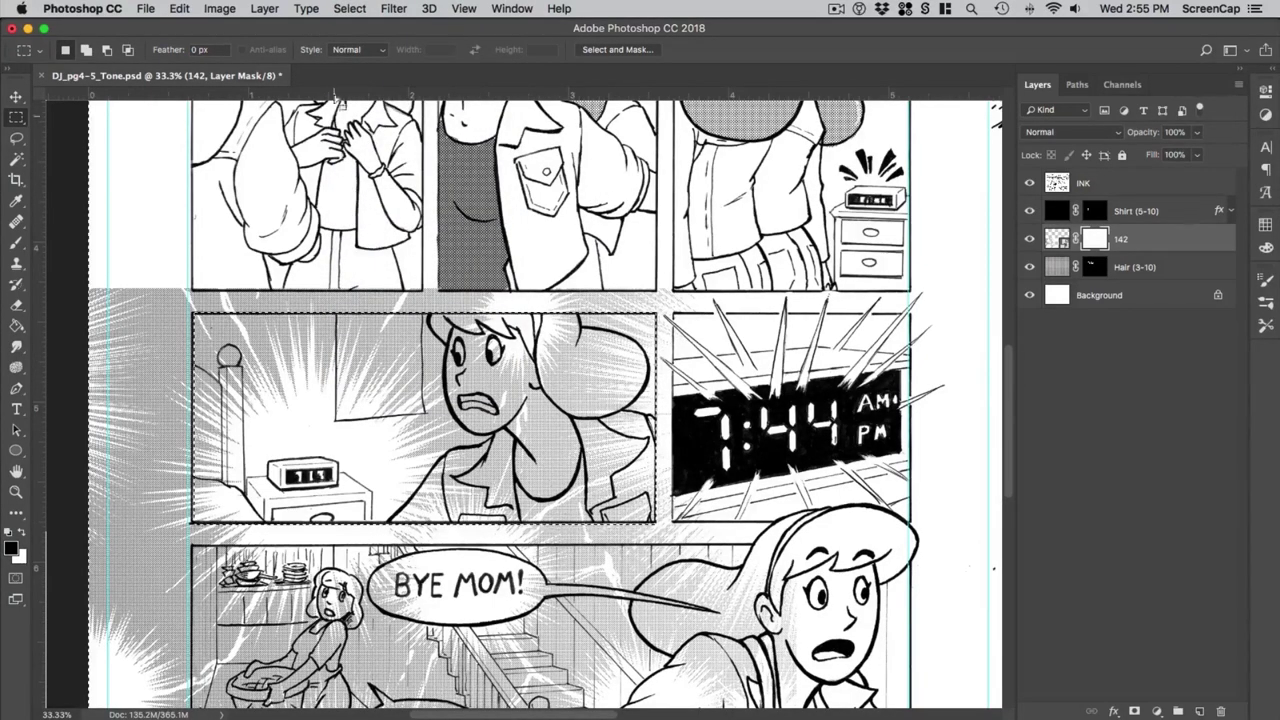
left_click(179, 8)
left_click(226, 268)
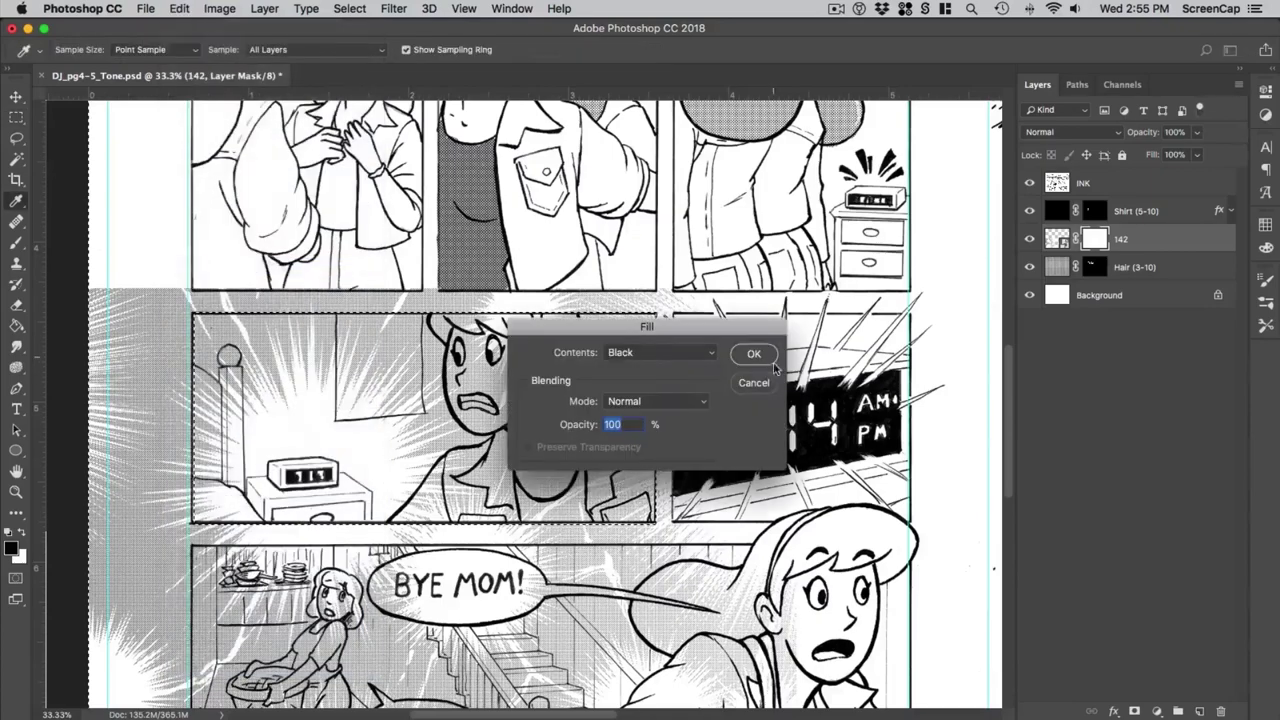
left_click(750, 352)
key("ctrl+d")
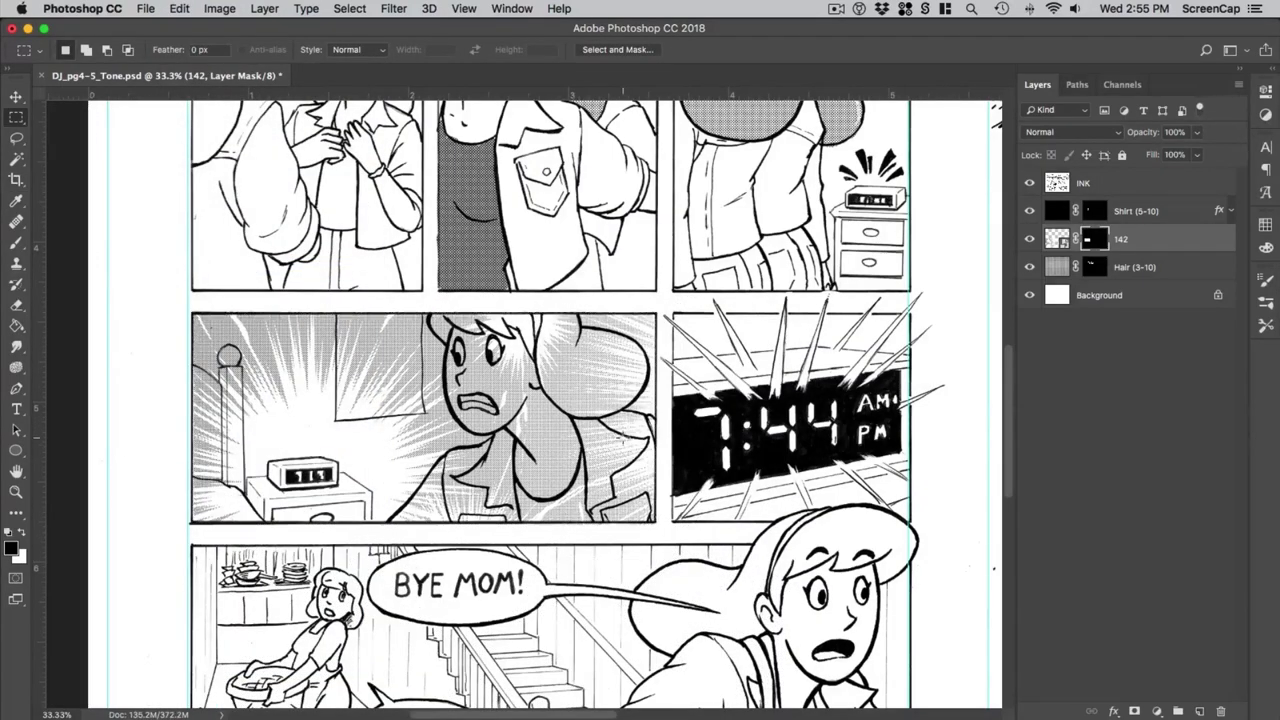
Step: Paint black on layer 142's mask over the girl in the bedroom panel with a 125 px brush
key("b")
mouse_move(462, 330)
left_mouse_down()
mouse_move(455, 320)
mouse_move(600, 360)
mouse_move(610, 490)
mouse_move(483, 515)
left_mouse_up()
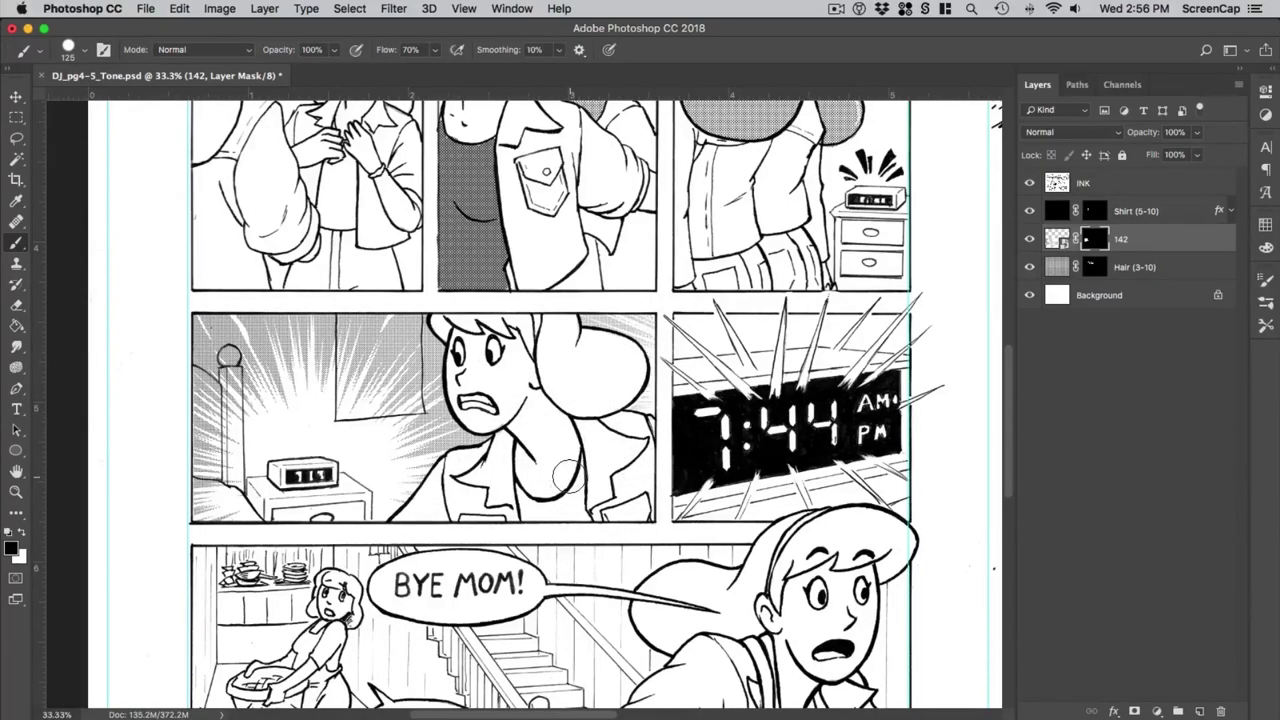
key("super+minus")
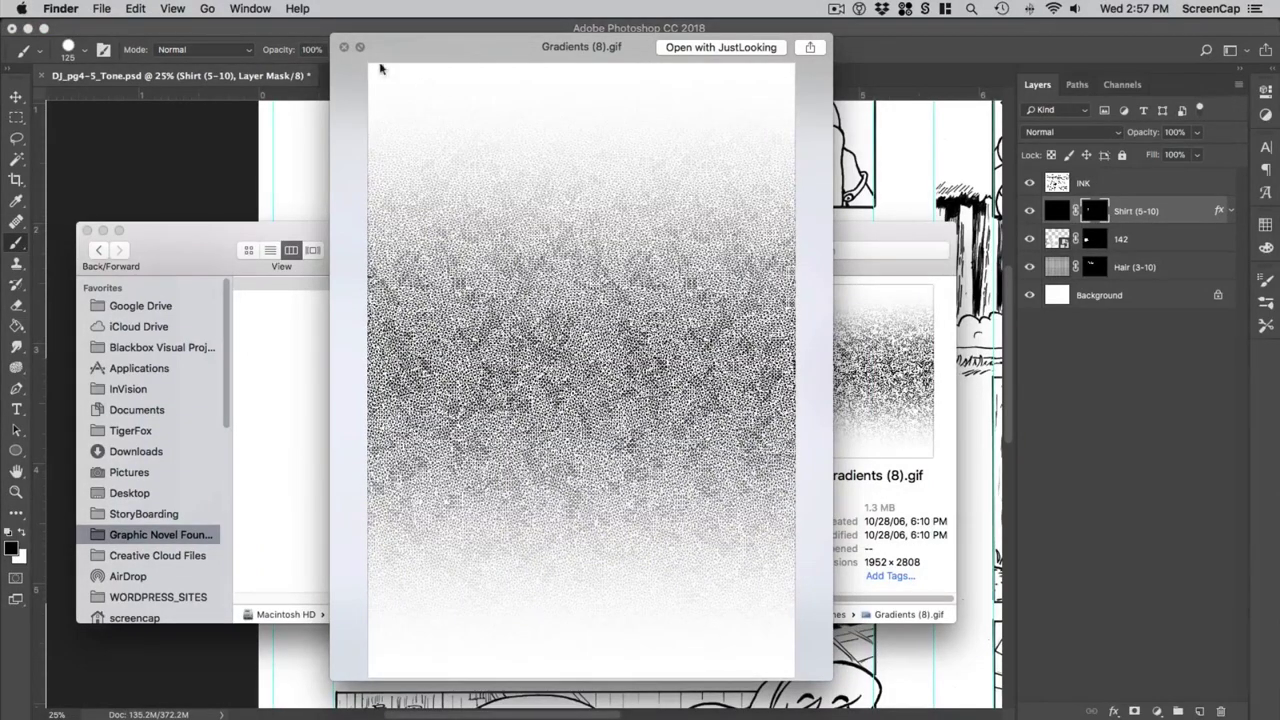
Step: Place Gradients (8).gif from Finder's Image Tones folder above the Shirt layer and scale it to 18.54% over the left comic page
left_click(345, 48)
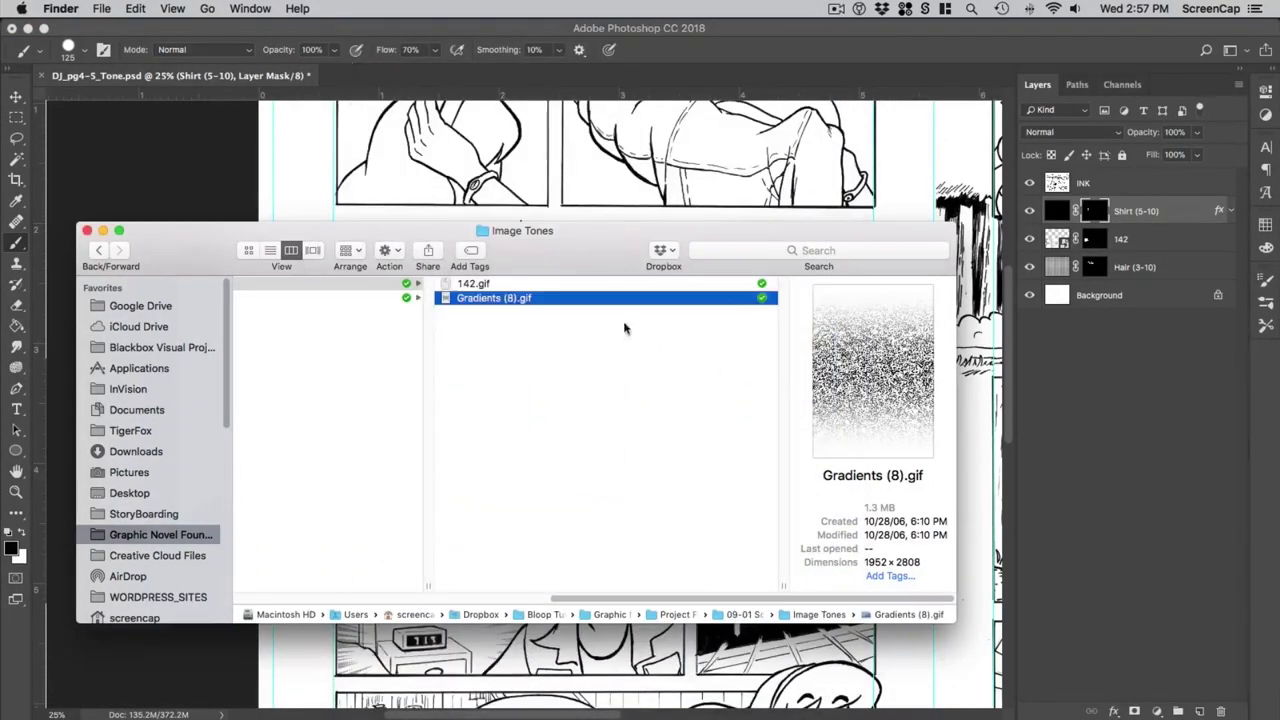
left_click_drag(517, 305, 640, 190)
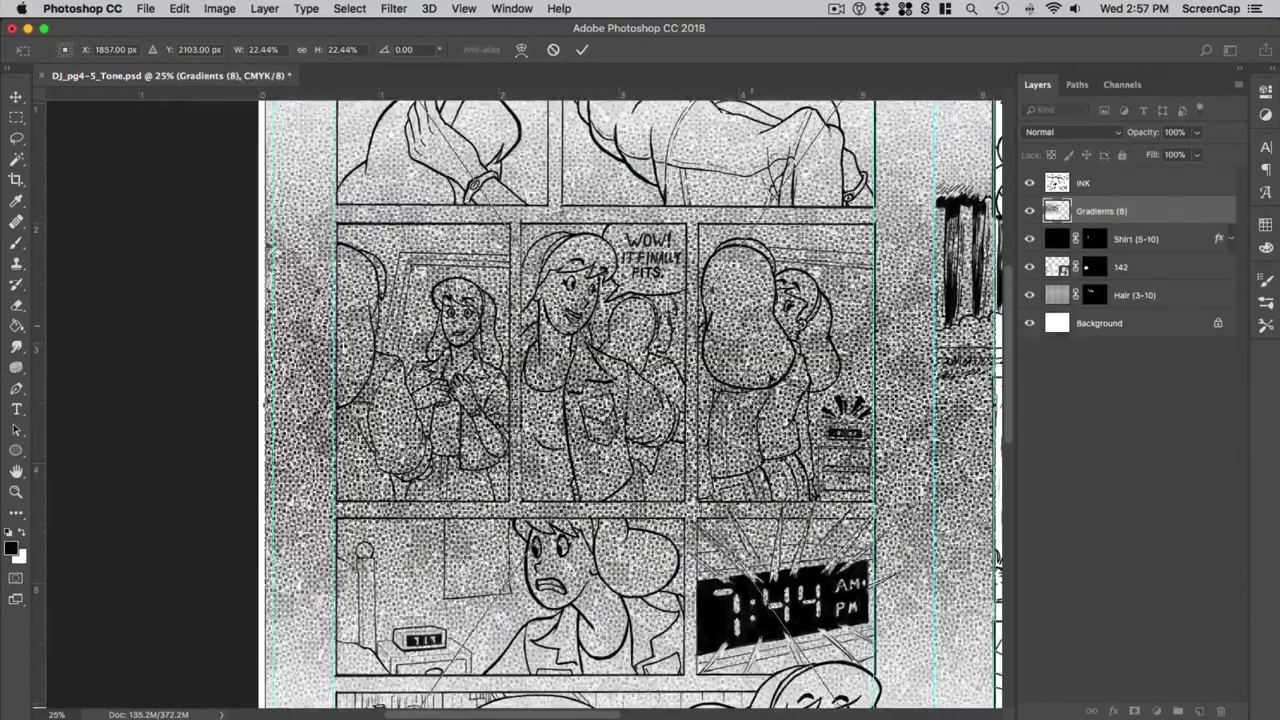
key("super+minus")
key("super+minus")
left_click_drag(555, 614, 437, 440)
left_click_drag(371, 257, 408, 419)
left_click_drag(472, 247, 527, 168)
left_click_drag(478, 357, 465, 392)
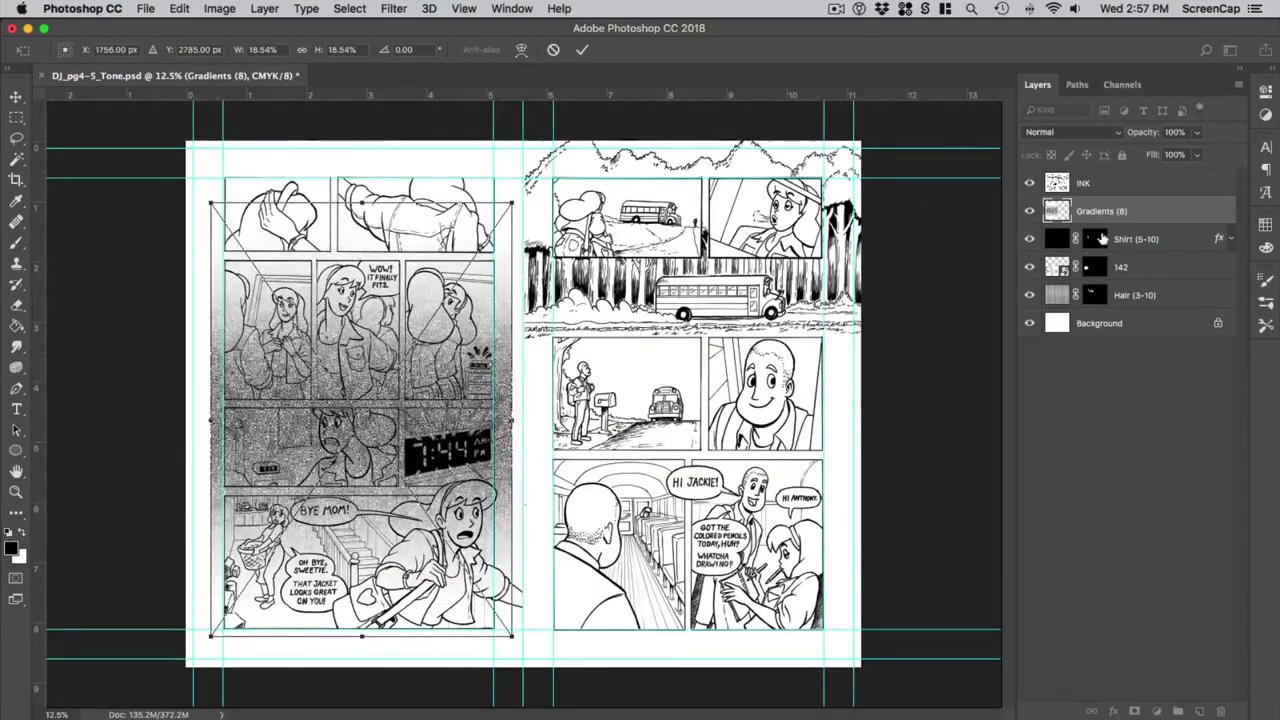
key("Return")
Step: Add a layer mask to the Gradients (8) layer and fill it with black at 100% opacity
left_click(1134, 711)
key("b")
left_click(172, 9)
left_click(195, 263)
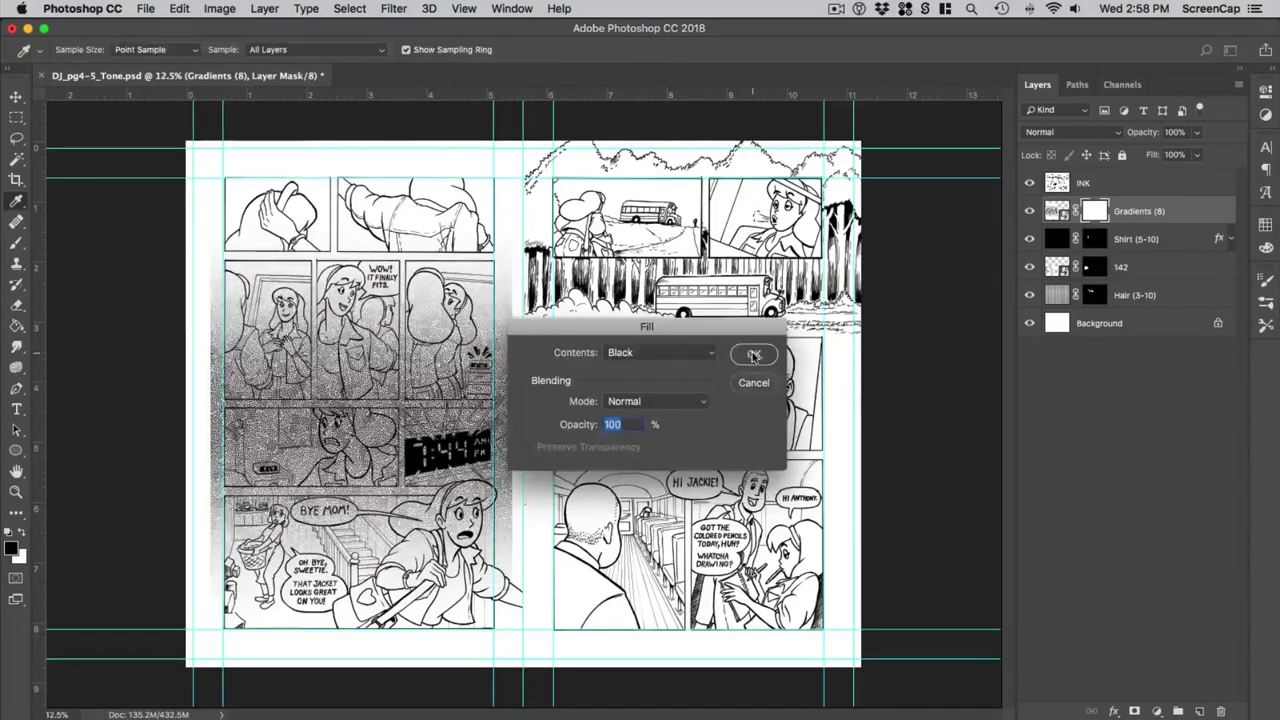
left_click(757, 352)
Step: Paint white on the Gradients (8) mask over the girl's jacket in the "WOW! It finally fits" panel, reducing the brush to 25 px for the edges
key("super+plus")
key("super+plus")
key("super+plus")
key("super+plus")
left_click_drag(340, 352, 1000, 645)
key("bracketleft")
key("bracketleft")
key("x")
mouse_move(482, 368)
left_mouse_down()
mouse_move(616, 497)
mouse_move(555, 650)
mouse_move(515, 672)
left_mouse_up()
key("bracketleft")
key("bracketleft")
key("bracketleft")
key("bracketleft")
key("bracketleft")
key("bracketleft")
key("bracketleft")
key("bracketleft")
key("bracketleft")
left_click_drag(394, 340, 380, 382)
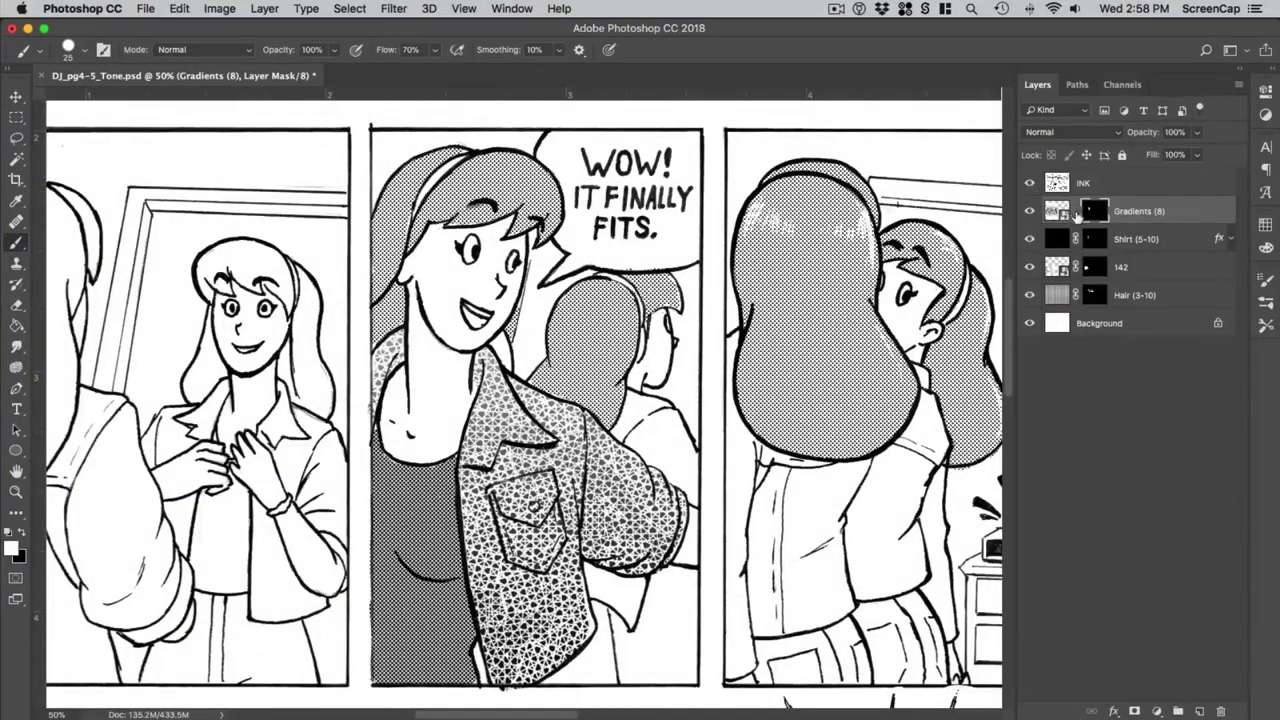
Step: Unlink the Gradients (8) image from its mask and shift the tone down about 0.26 in inside the jacket
left_click(1057, 211)
left_click(15, 97)
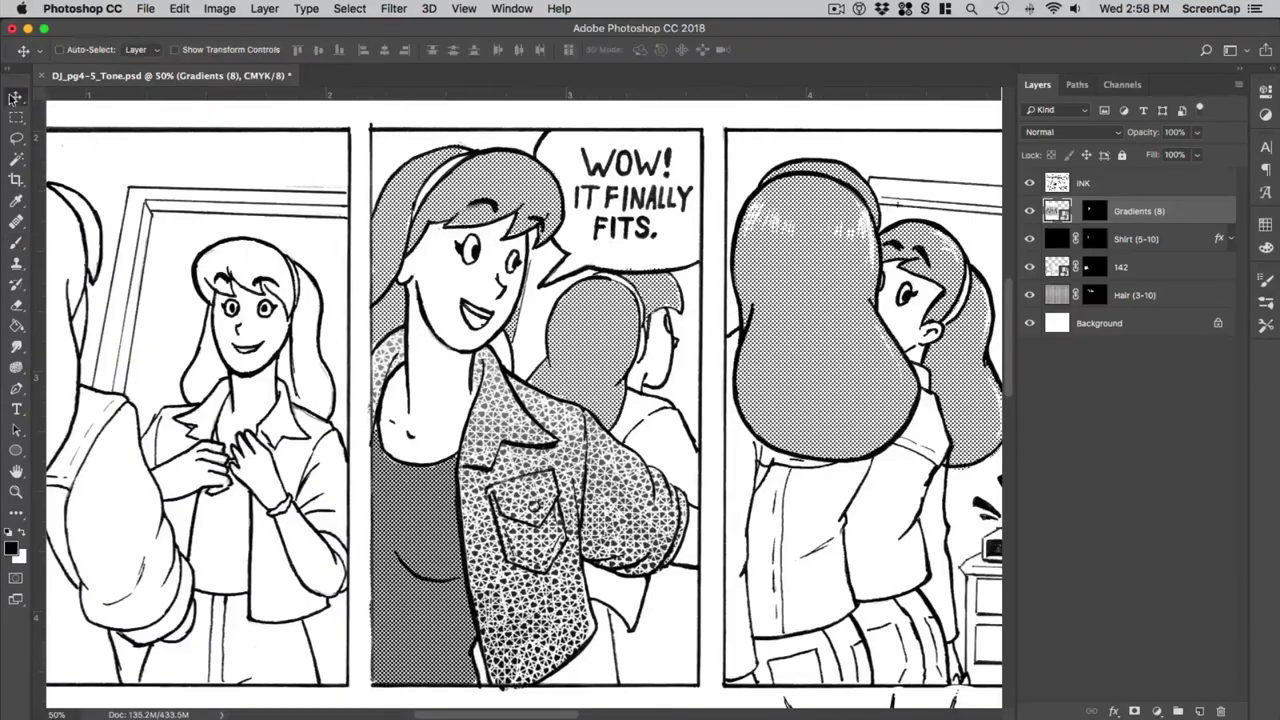
left_click_drag(513, 499, 536, 621)
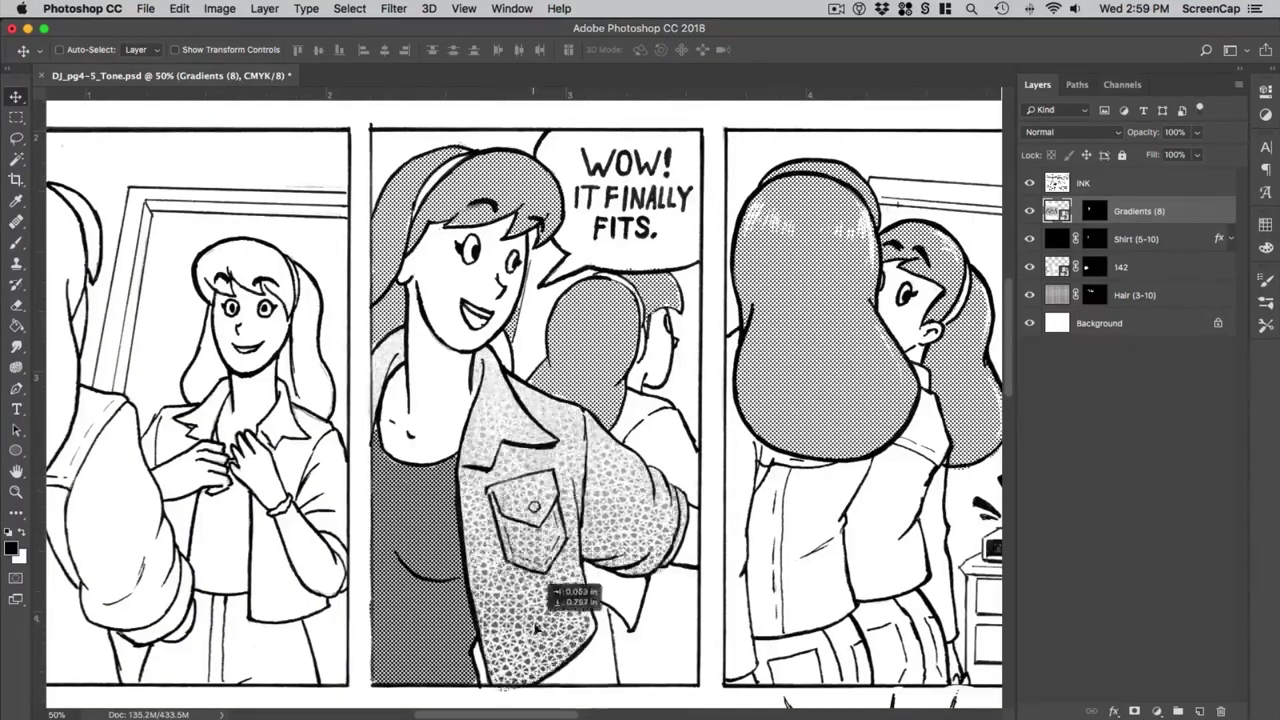
Step: Scale down the Gradients (8) tone and reposition it so its gradient runs from light shoulders to a darker hem on the jacket
key("super+minus")
key("super+minus")
key("super+t")
left_click_drag(849, 243, 655, 408)
left_click_drag(523, 510, 531, 371)
key("super+plus")
key("super+plus")
left_click_drag(886, 257, 853, 300)
left_click_drag(532, 668, 542, 630)
key("Return")
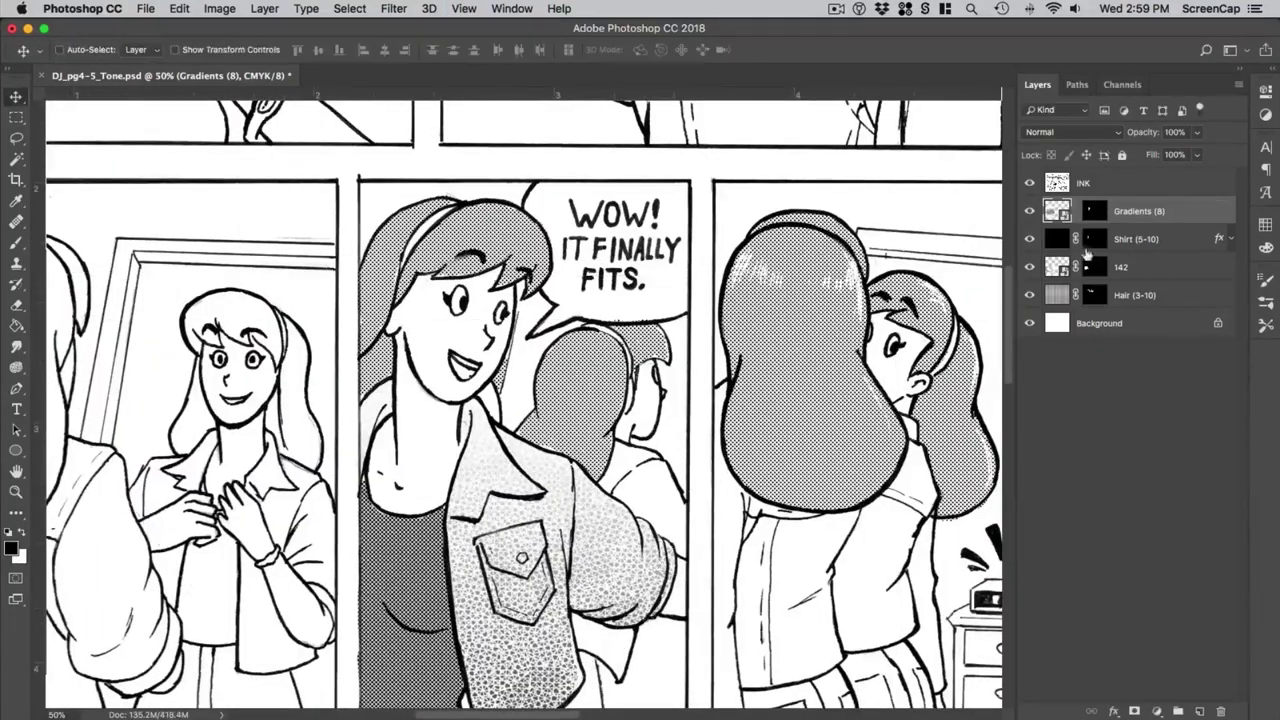
Step: Paint black on the Gradients (8) mask along the jacket's lower edge and sleeve with a 10 px brush
left_click(1094, 211)
key("x")
key("x")
key("b")
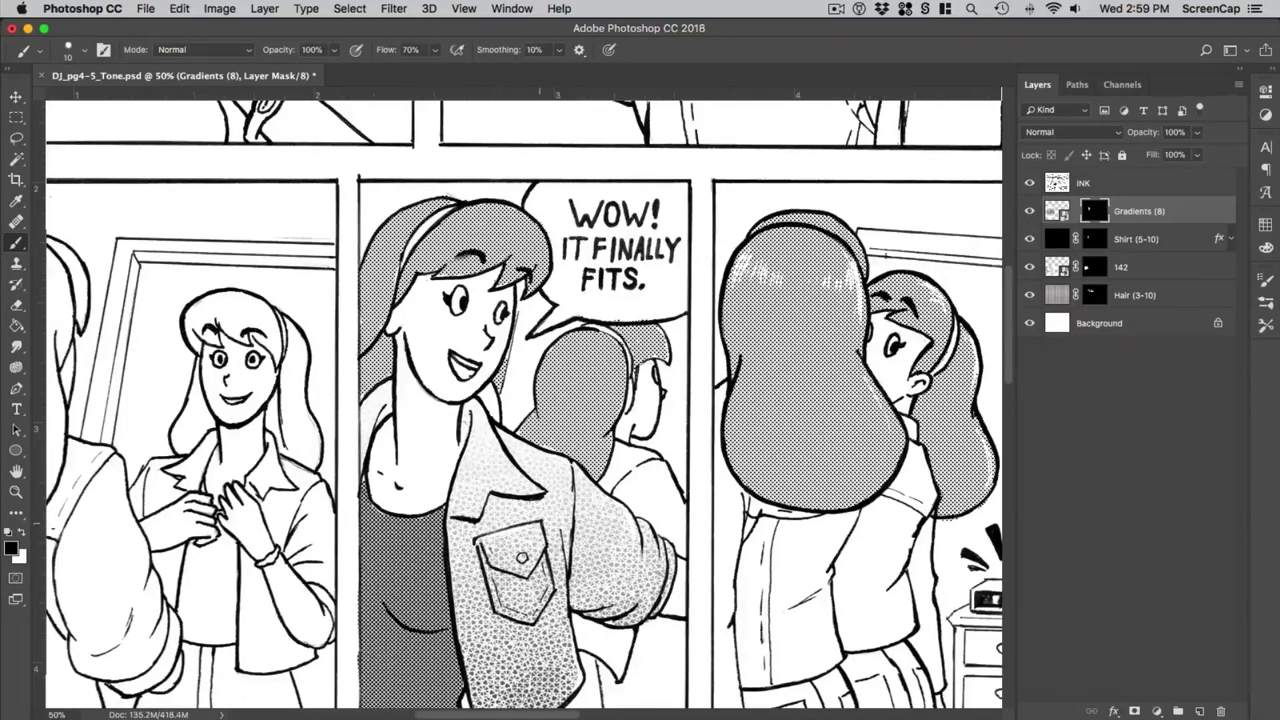
mouse_move(571, 637)
left_mouse_down()
mouse_move(572, 678)
mouse_move(682, 537)
mouse_move(617, 537)
mouse_move(621, 563)
left_mouse_up()
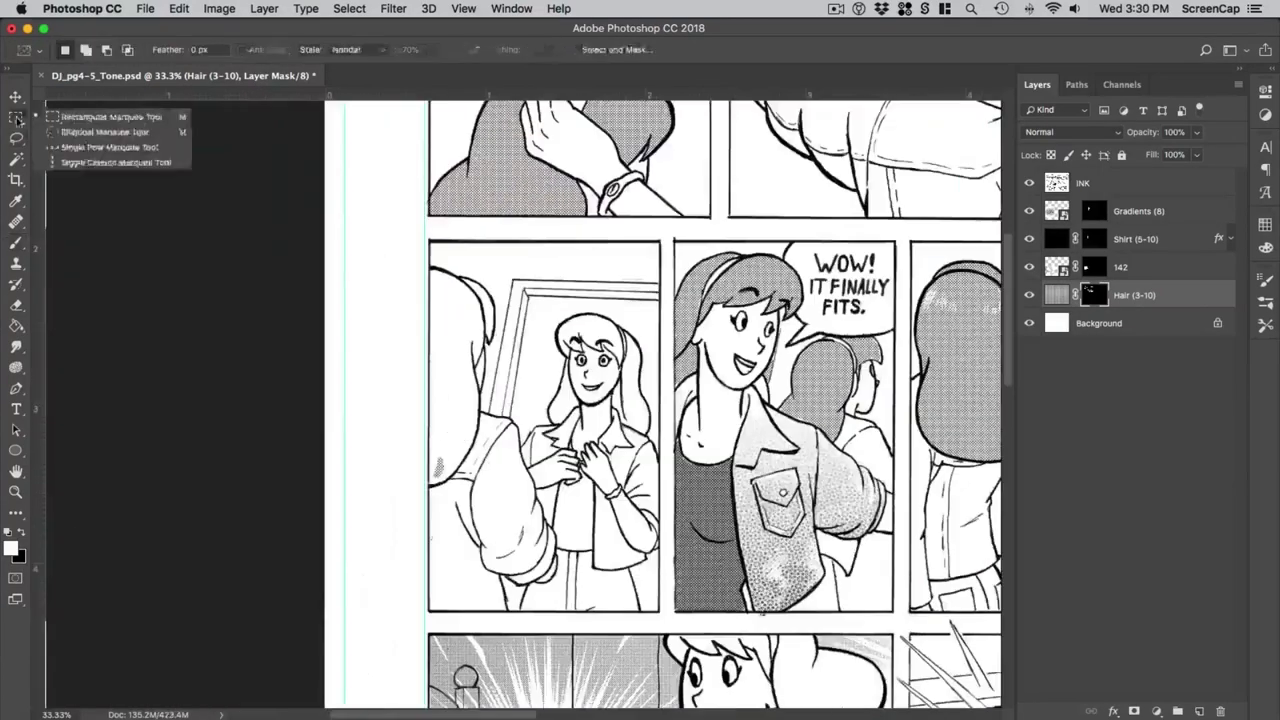
left_click(80, 130)
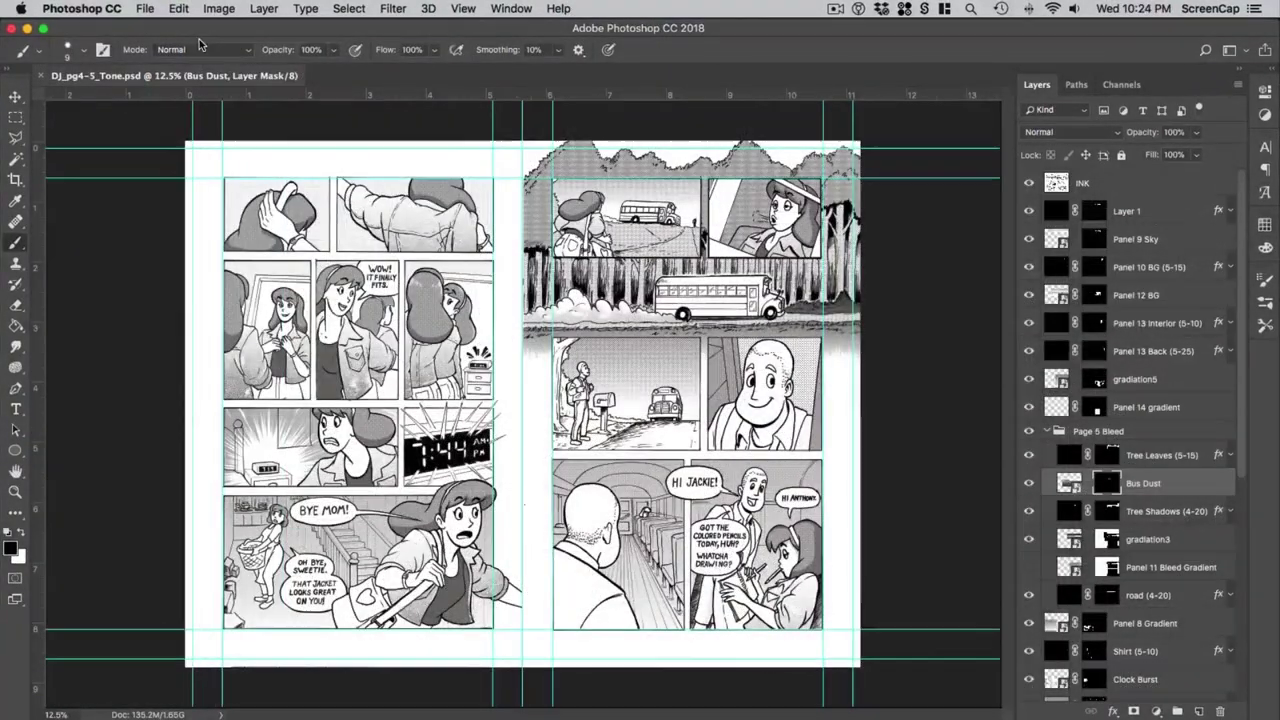
Step: Save a layered Photoshop copy of the document as DJ_pg4-5_Finished.psd in the 5 Final folder of Page 004-005
left_click(145, 8)
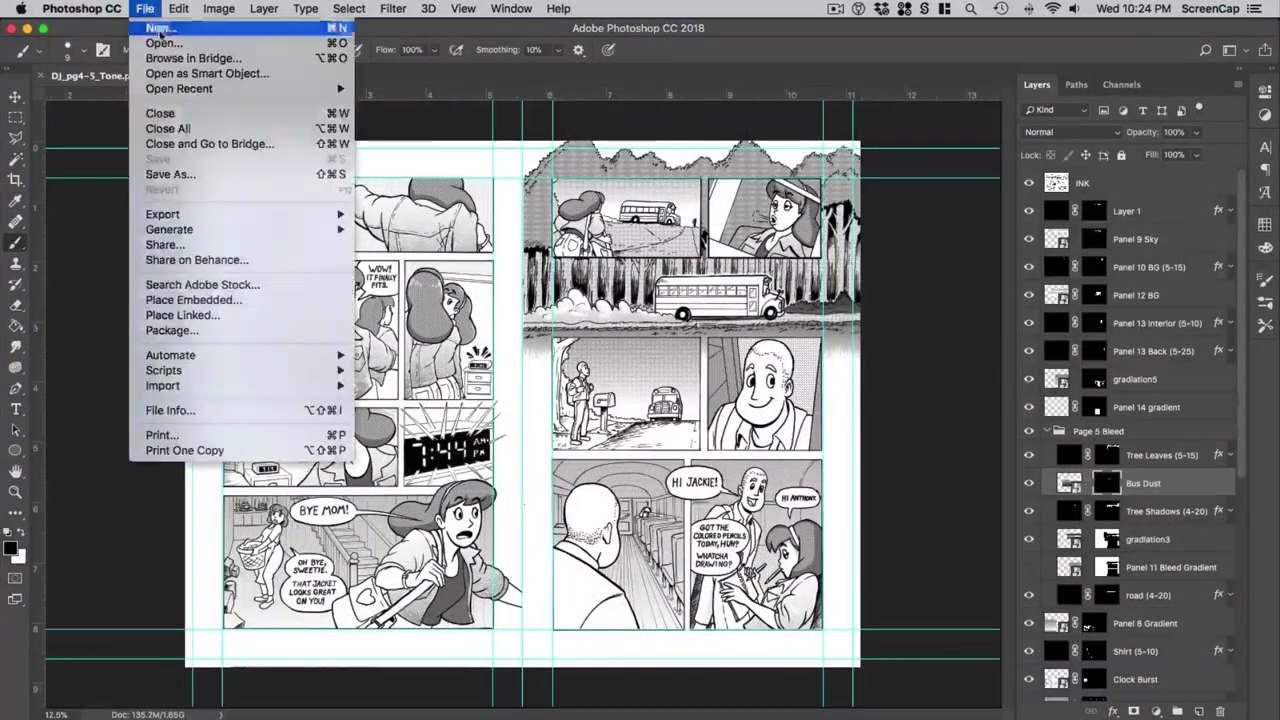
left_click(190, 175)
left_click(816, 299)
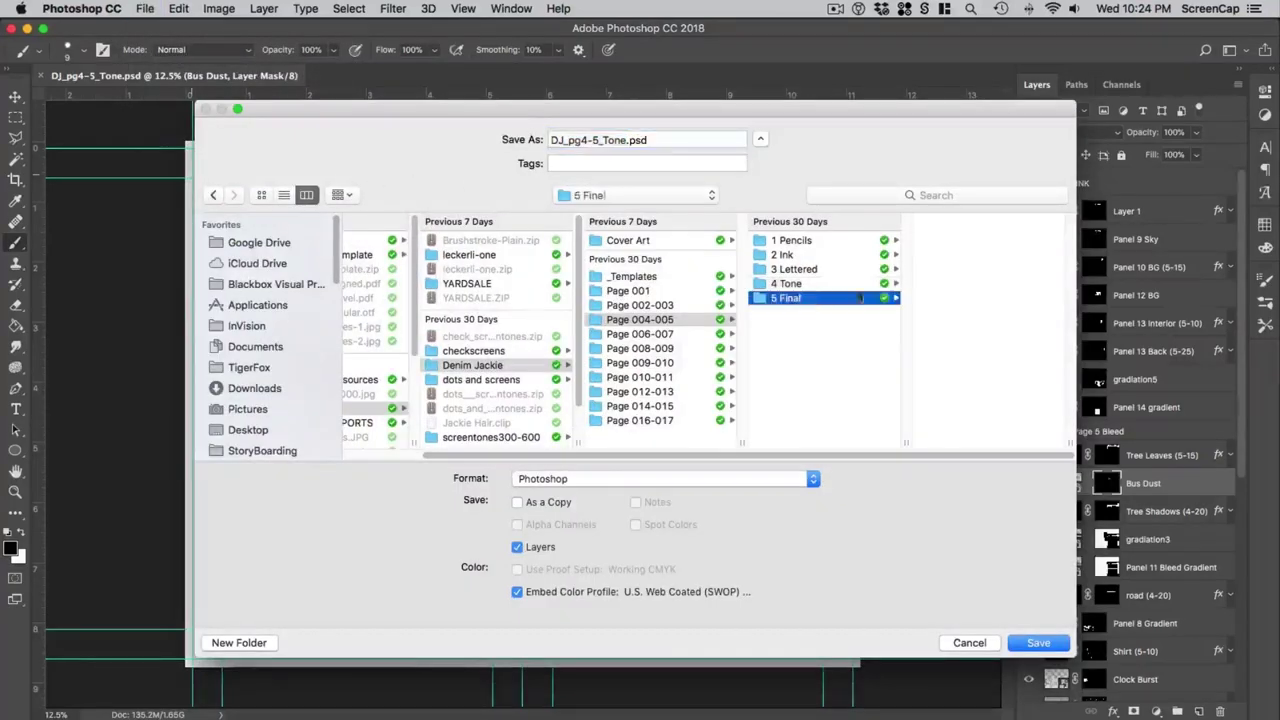
double_click(604, 139)
type("Fi")
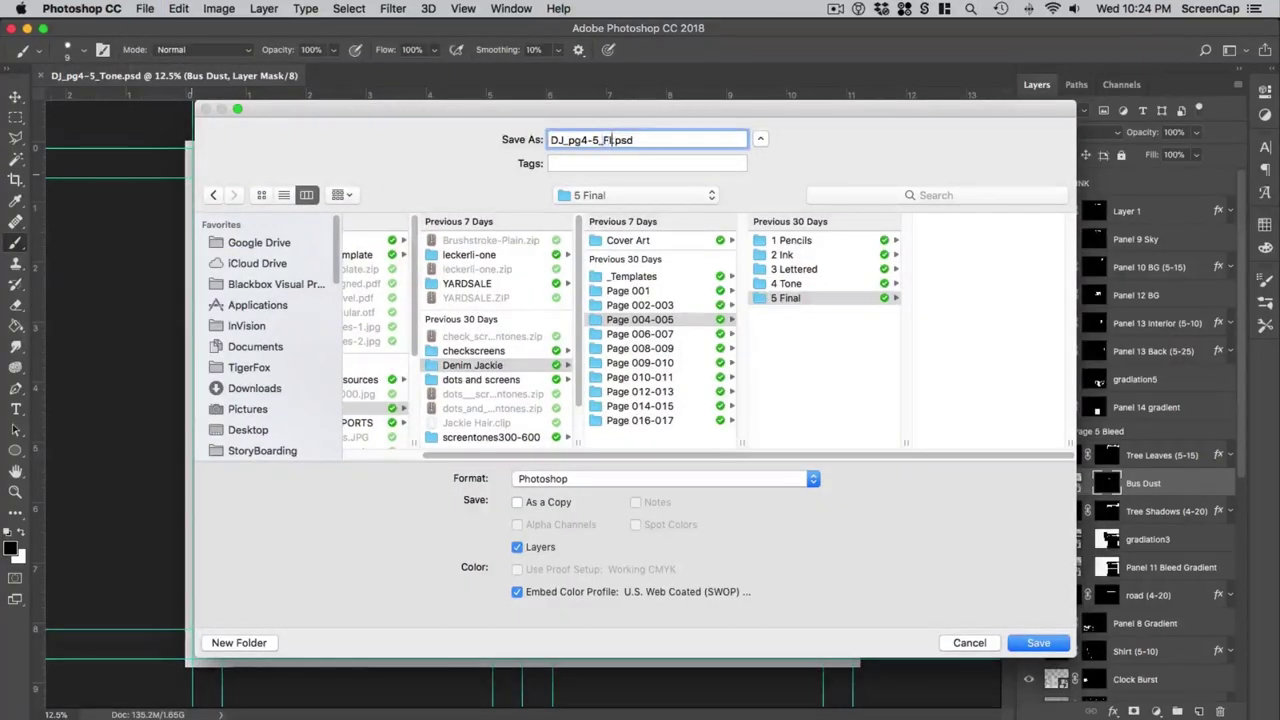
left_click(871, 300)
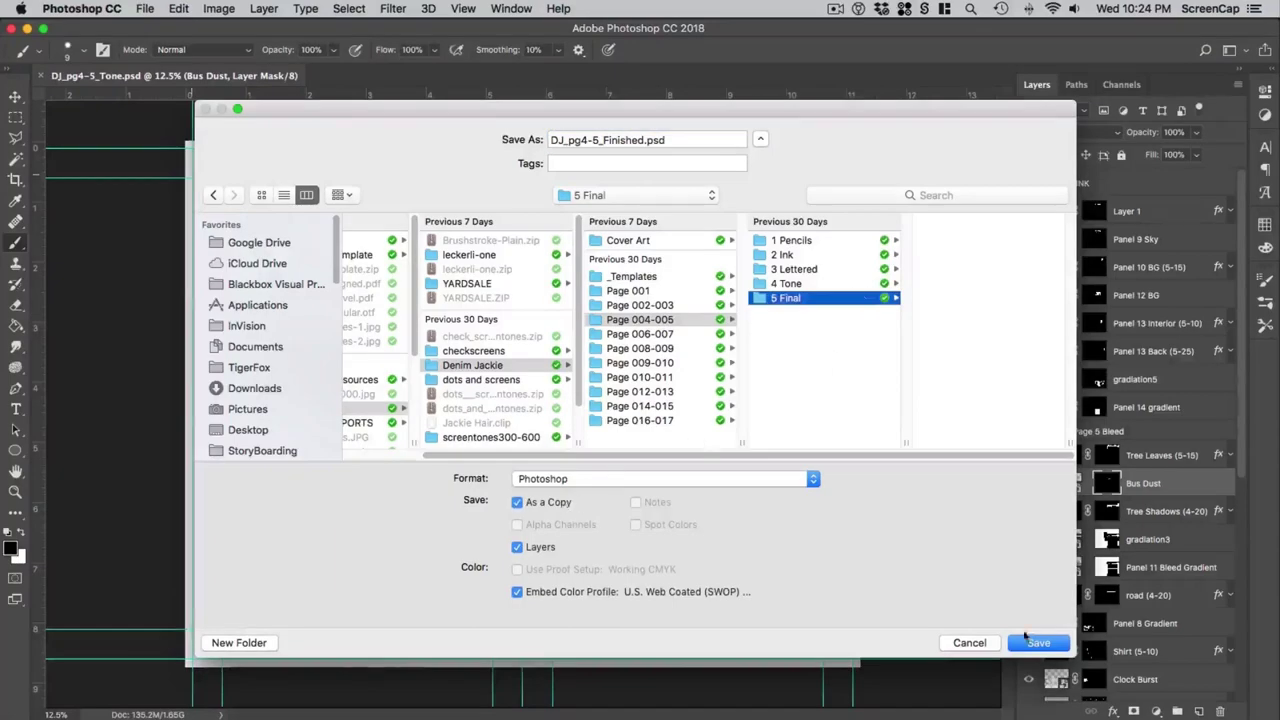
left_click(1036, 642)
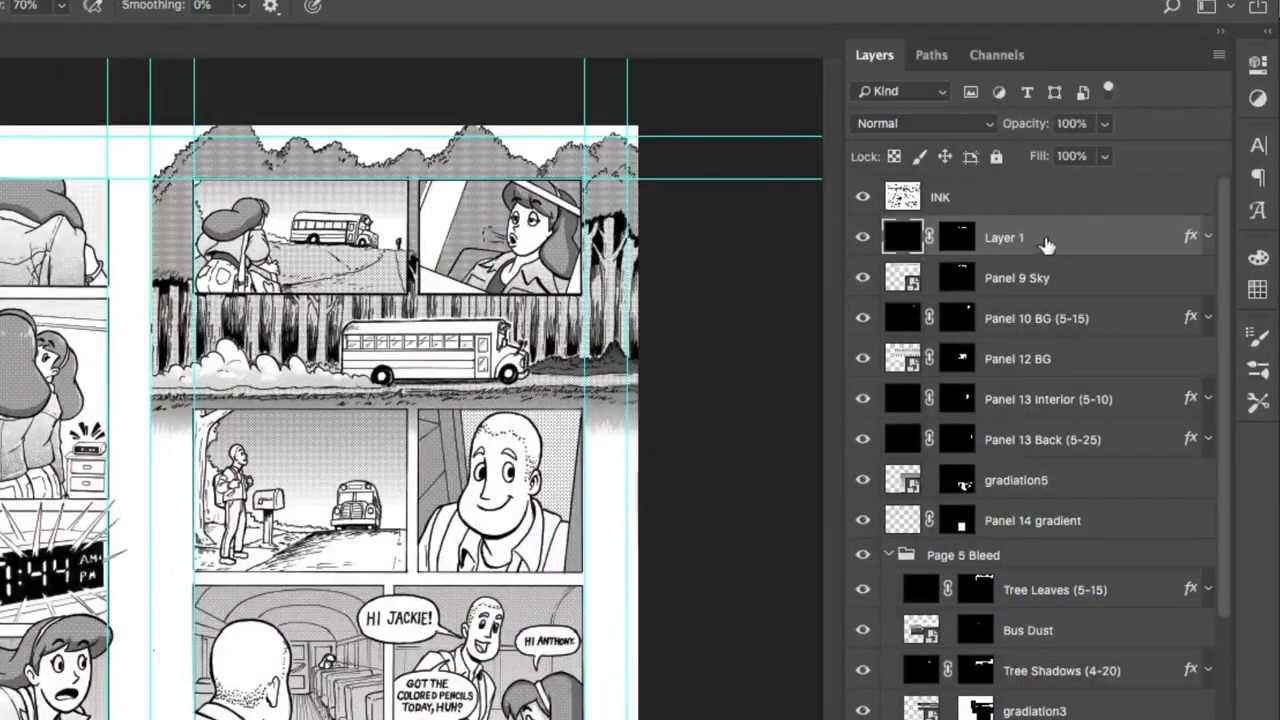
Step: Try to rasterize the layer style of Layer 1
right_click(1045, 240)
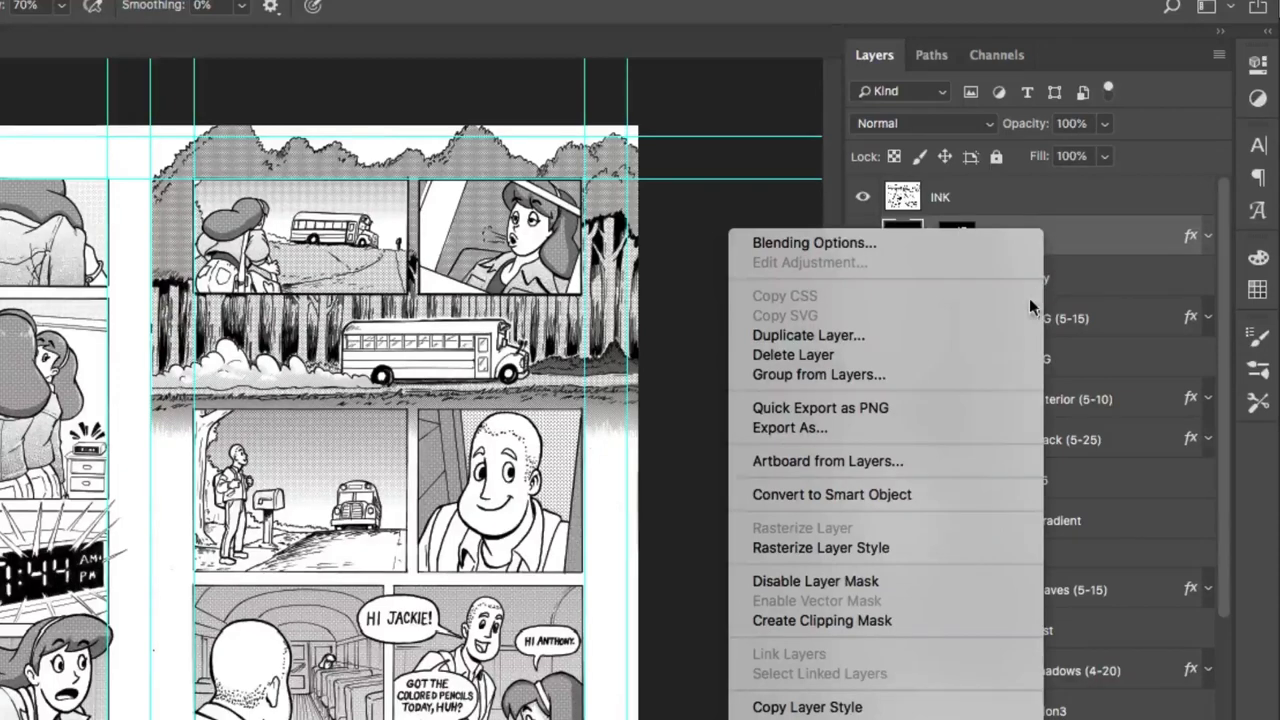
left_click(893, 547)
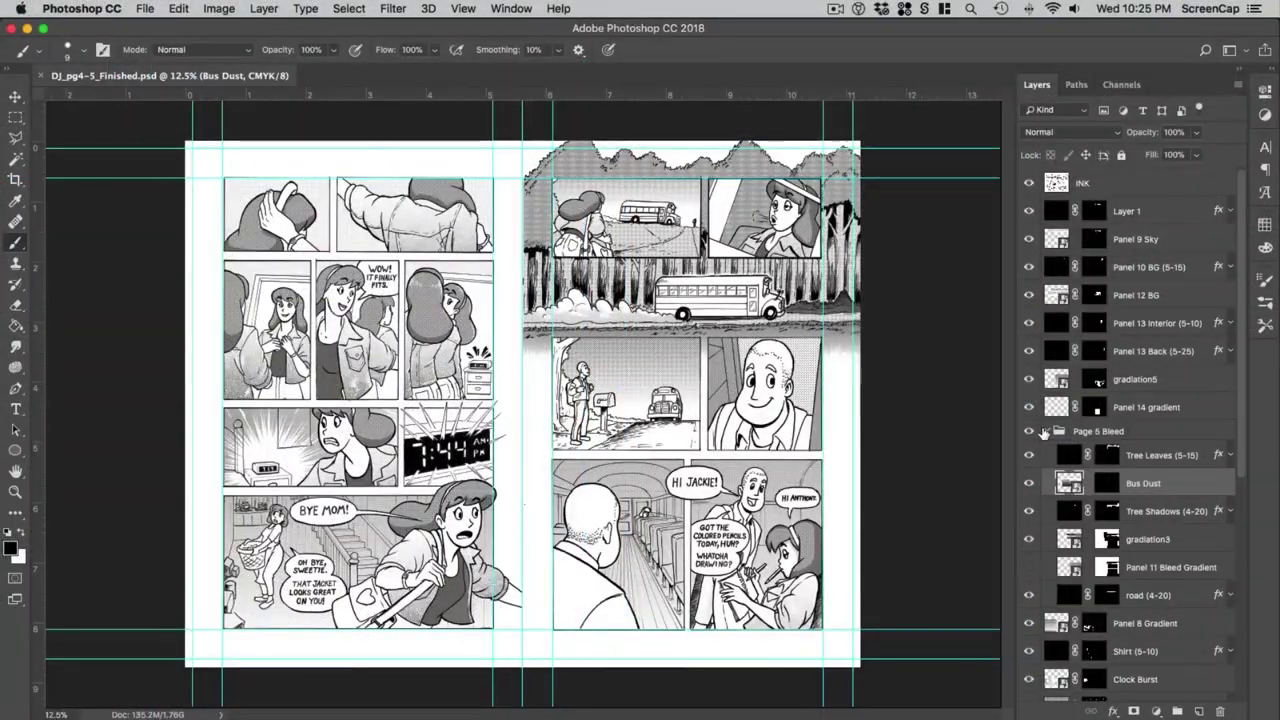
Step: Collapse the Page 5 Bleed group and merge all layers from Walls (2-20) up to INK into one layer above the Background
left_click(1045, 431)
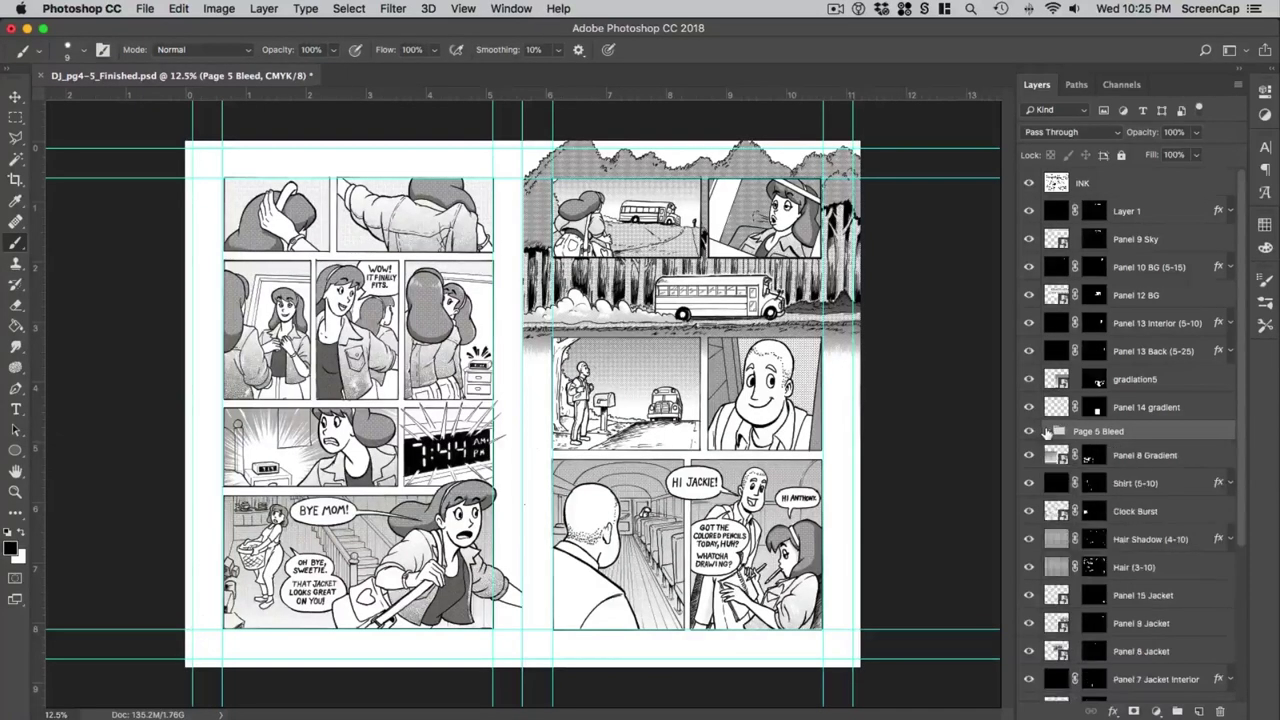
scroll(1232, 456, "down", 3)
scroll(1185, 443, "down", 2)
left_click(1155, 660)
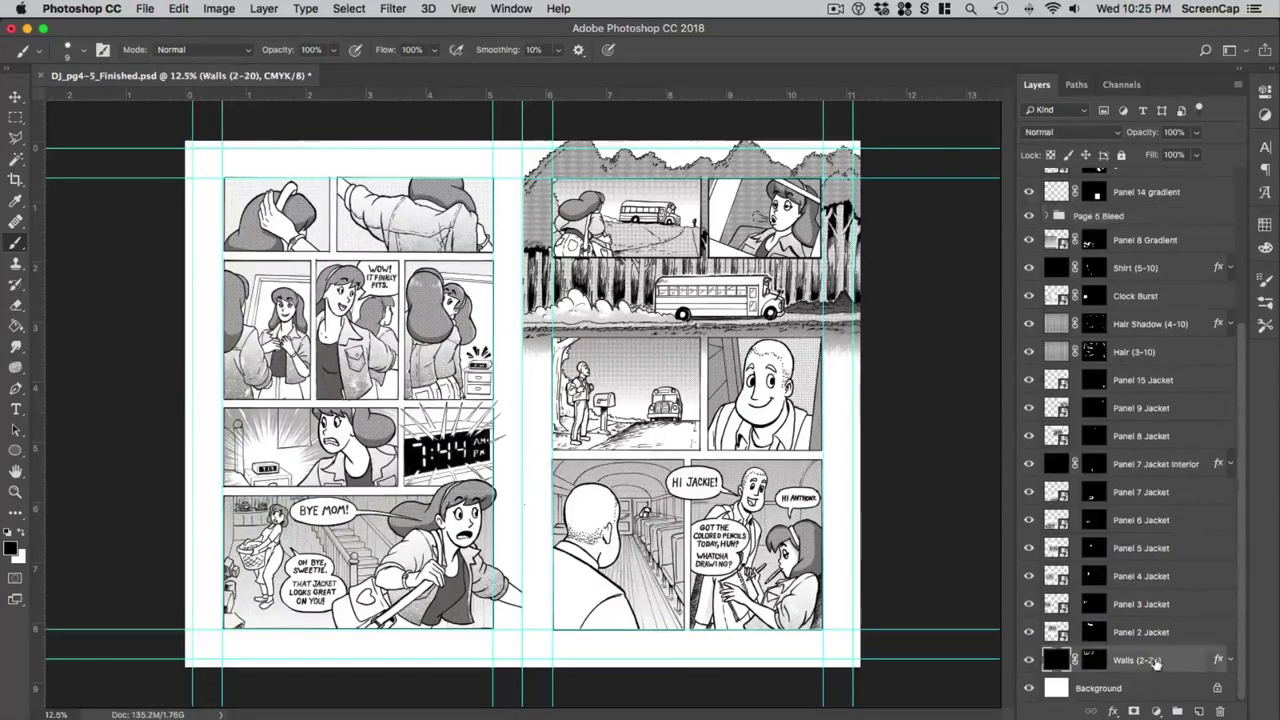
scroll(1150, 600, "up", 5)
left_click(1125, 185, "shift")
right_click(1127, 187)
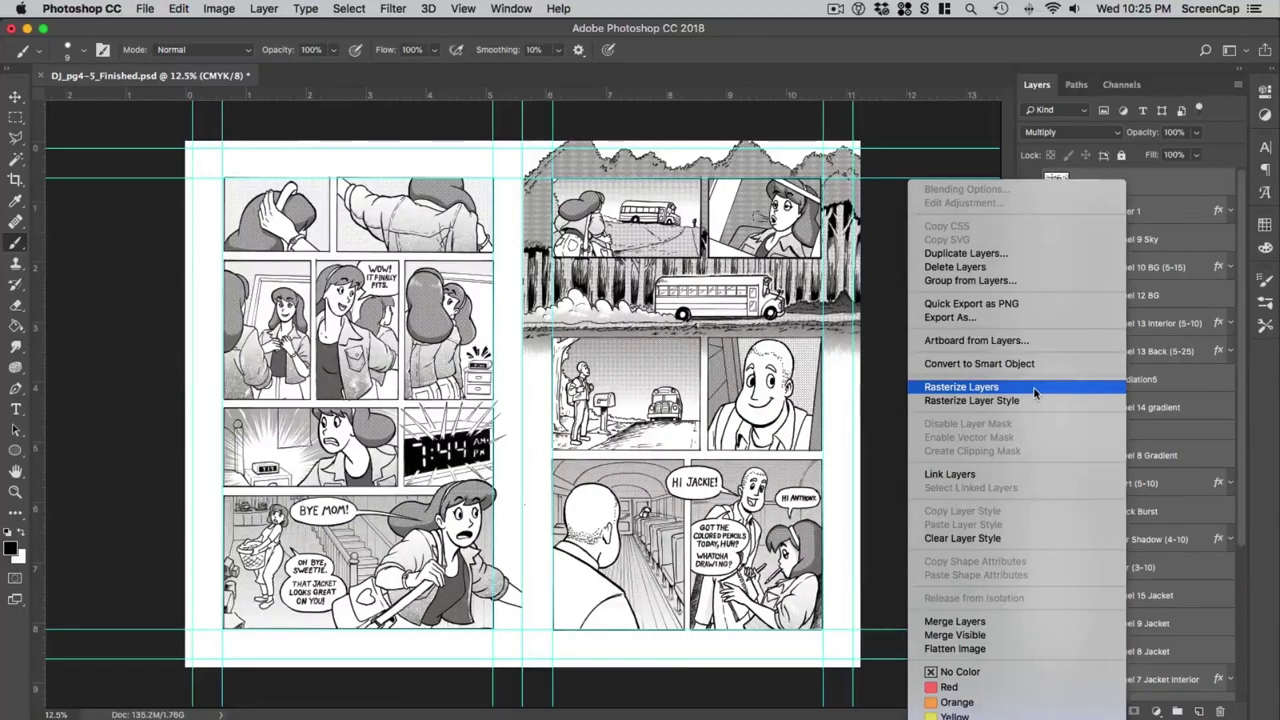
left_click(1042, 621)
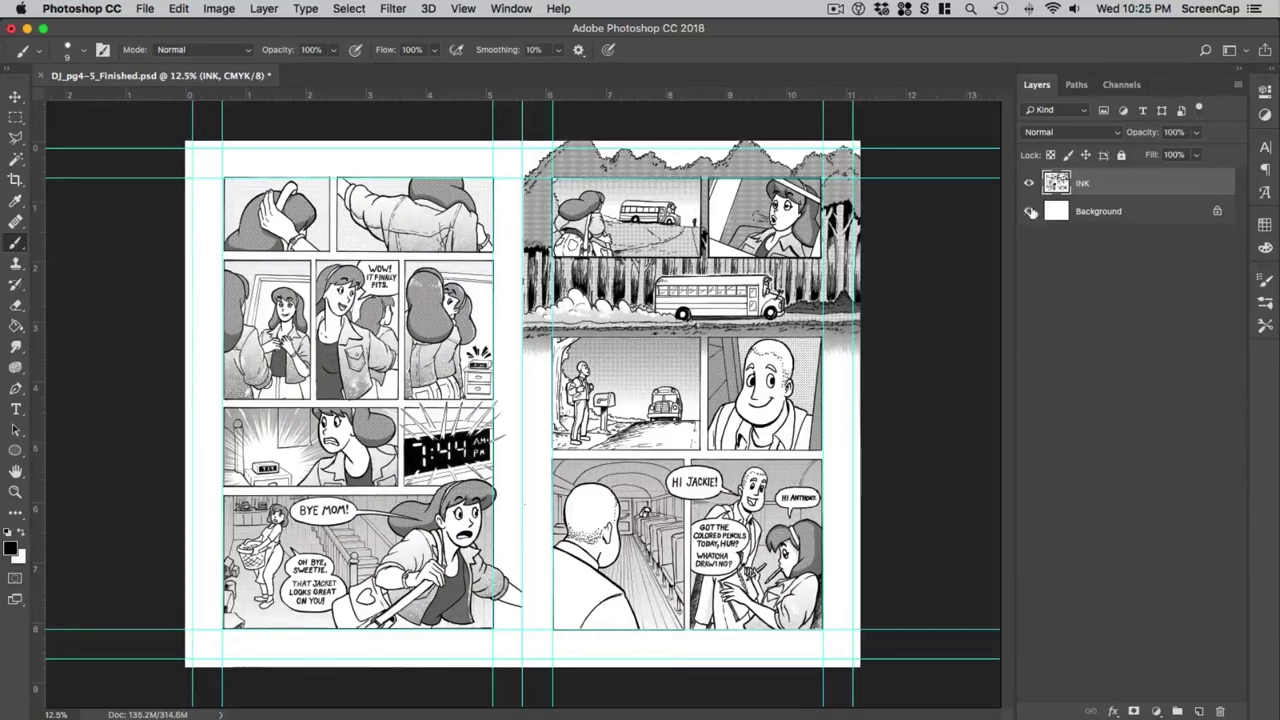
Step: Check the merged INK layer's visibility and convert the document to Grayscale, flattening the image and discarding the color information
left_click(1029, 184)
left_click(1030, 185)
left_click(219, 9)
mouse_move(330, 28)
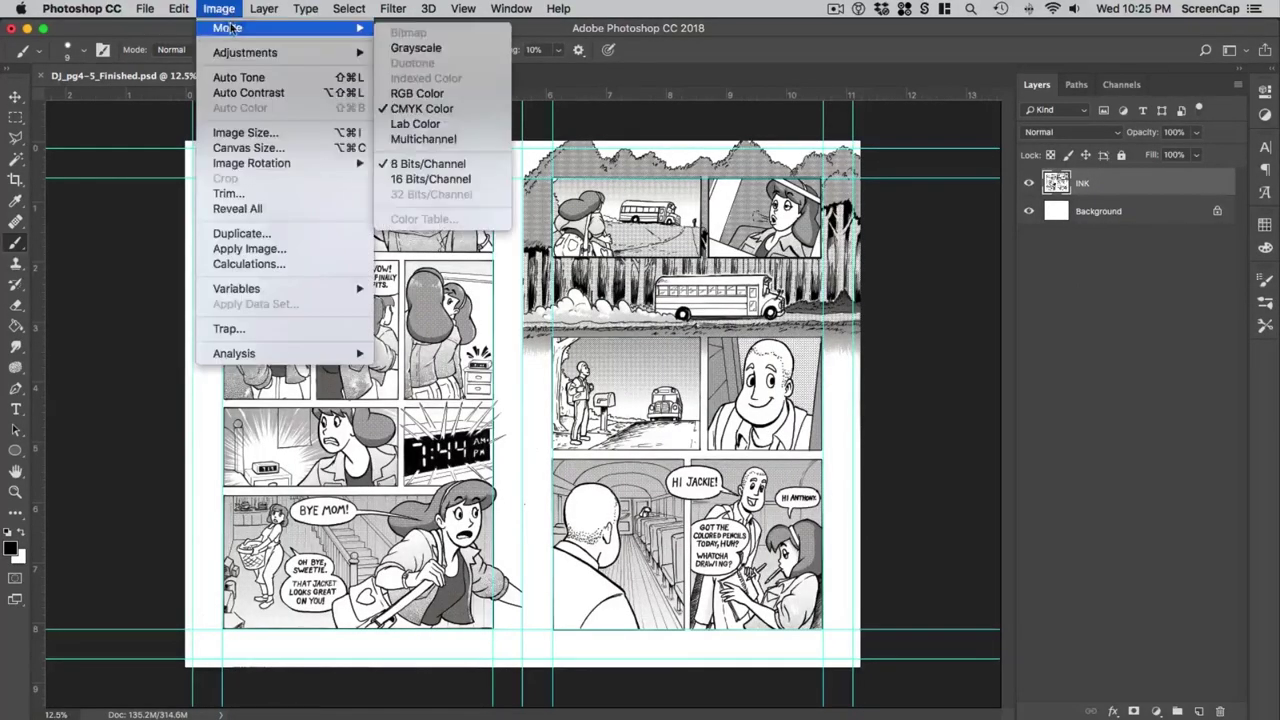
left_click(408, 50)
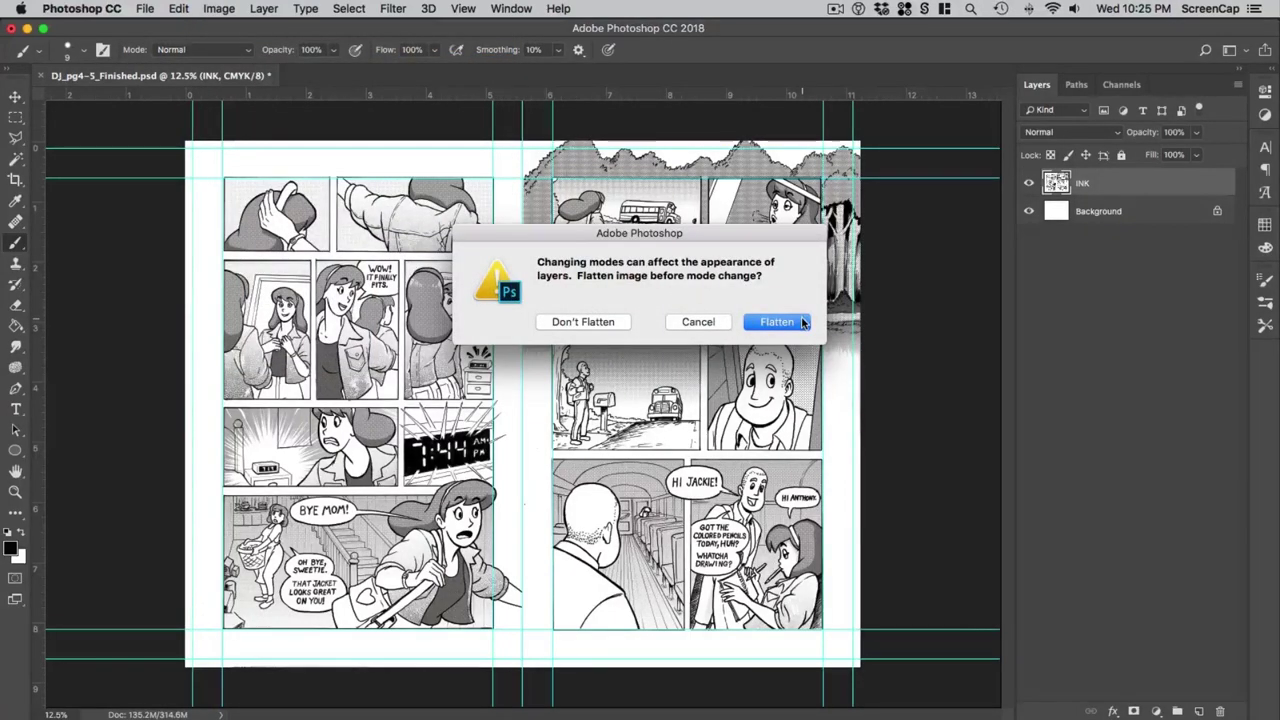
left_click(800, 322)
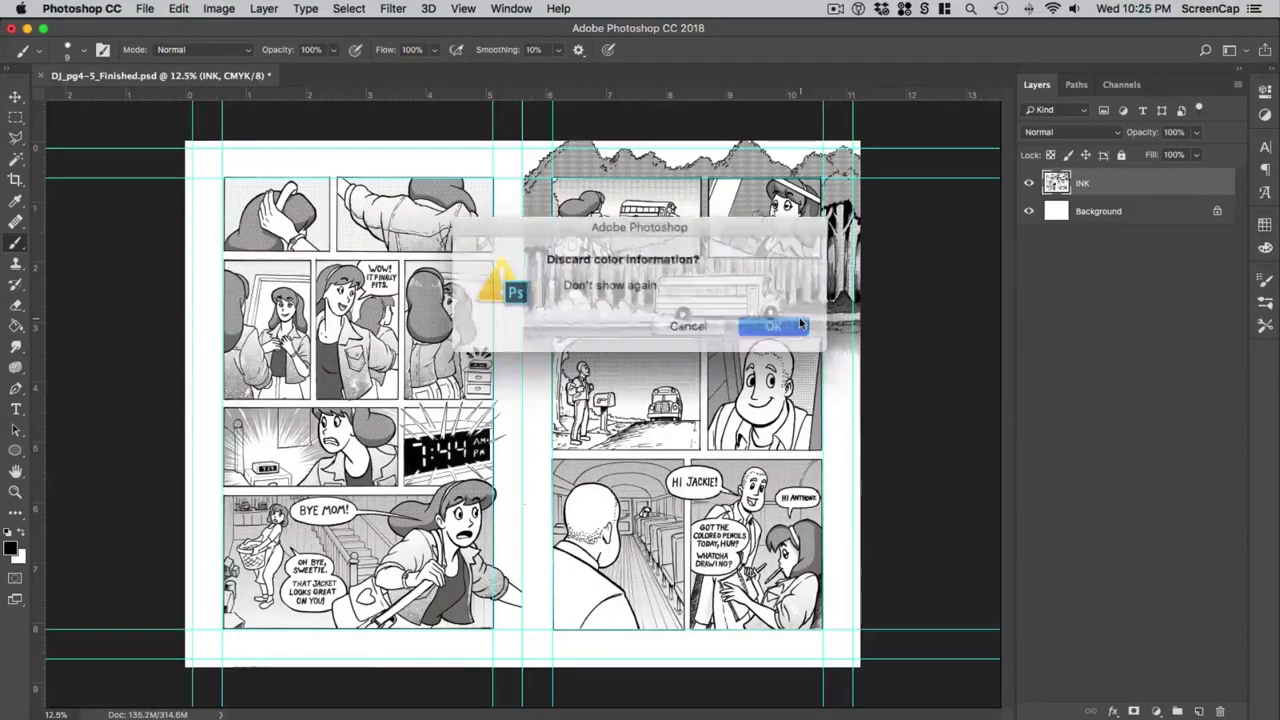
left_click(787, 324)
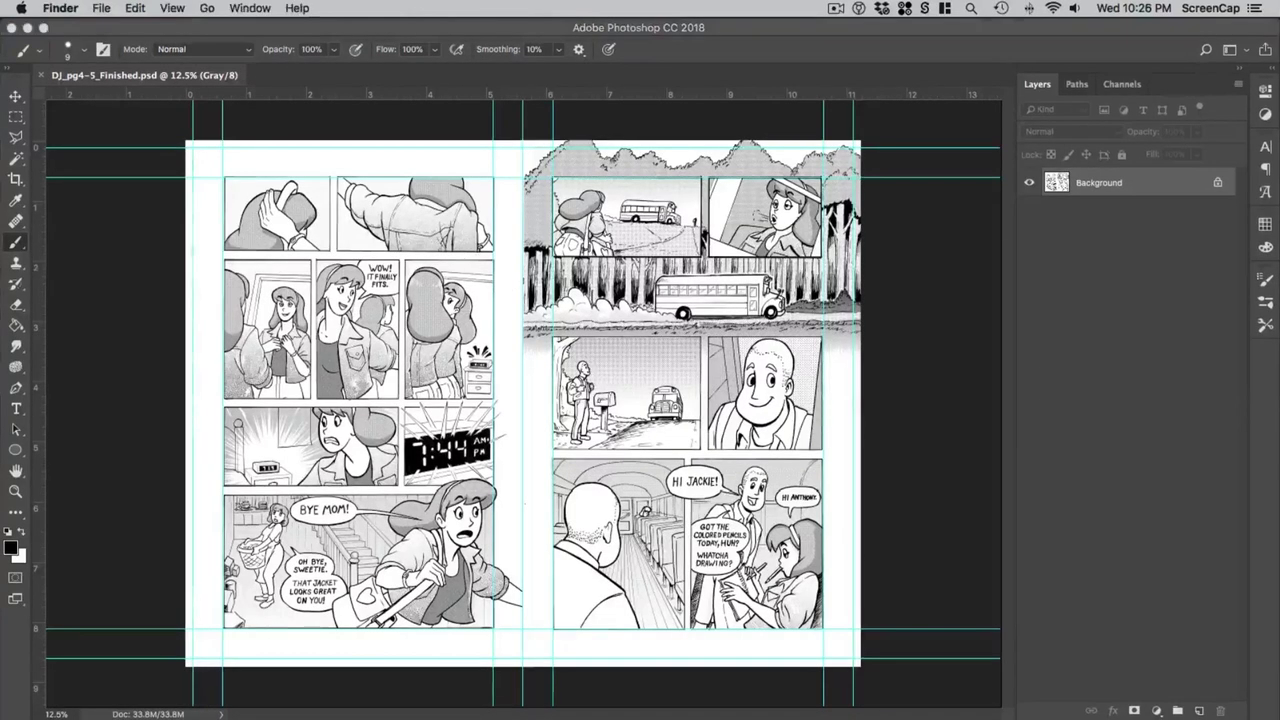
Step: Switch to Finder, compare the file sizes of DJ_pg4-5_Finished.psd in 5 Final and DJ_pg4-5_Tone.psd in 4 Tone, and minimize the window
left_click_drag(0, 450, 706, 100)
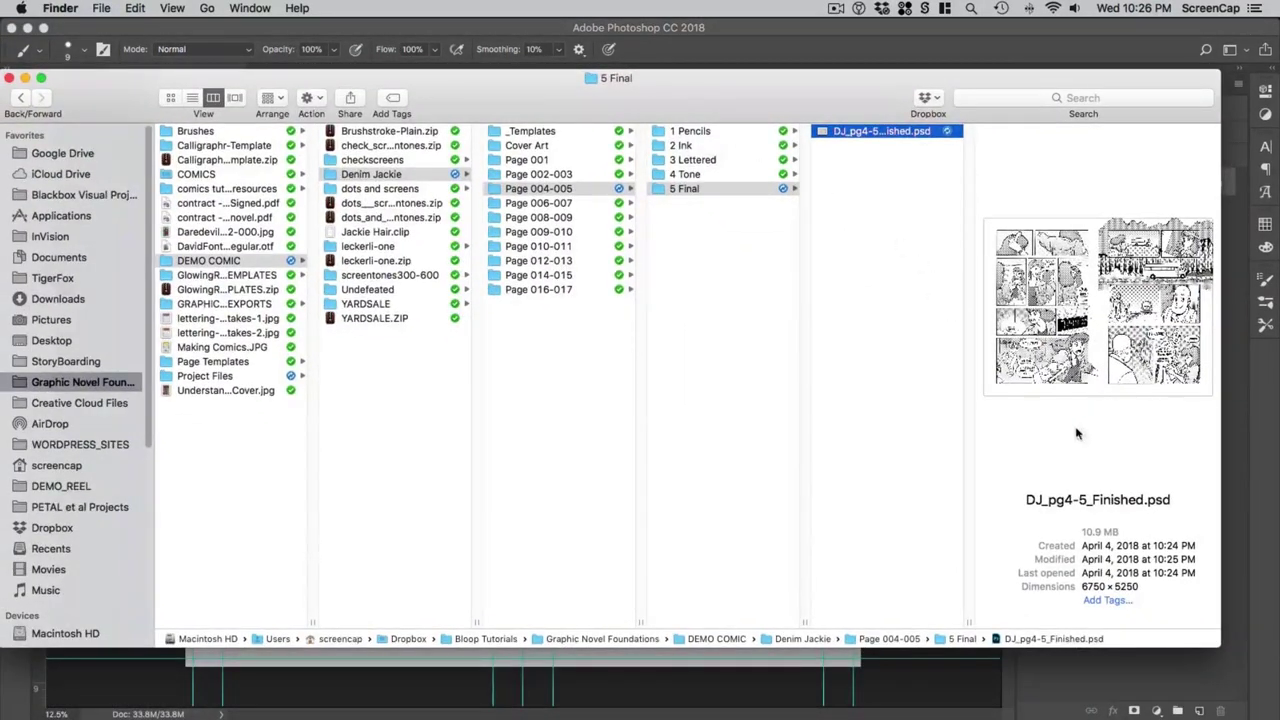
left_click_drag(1082, 534, 1128, 534)
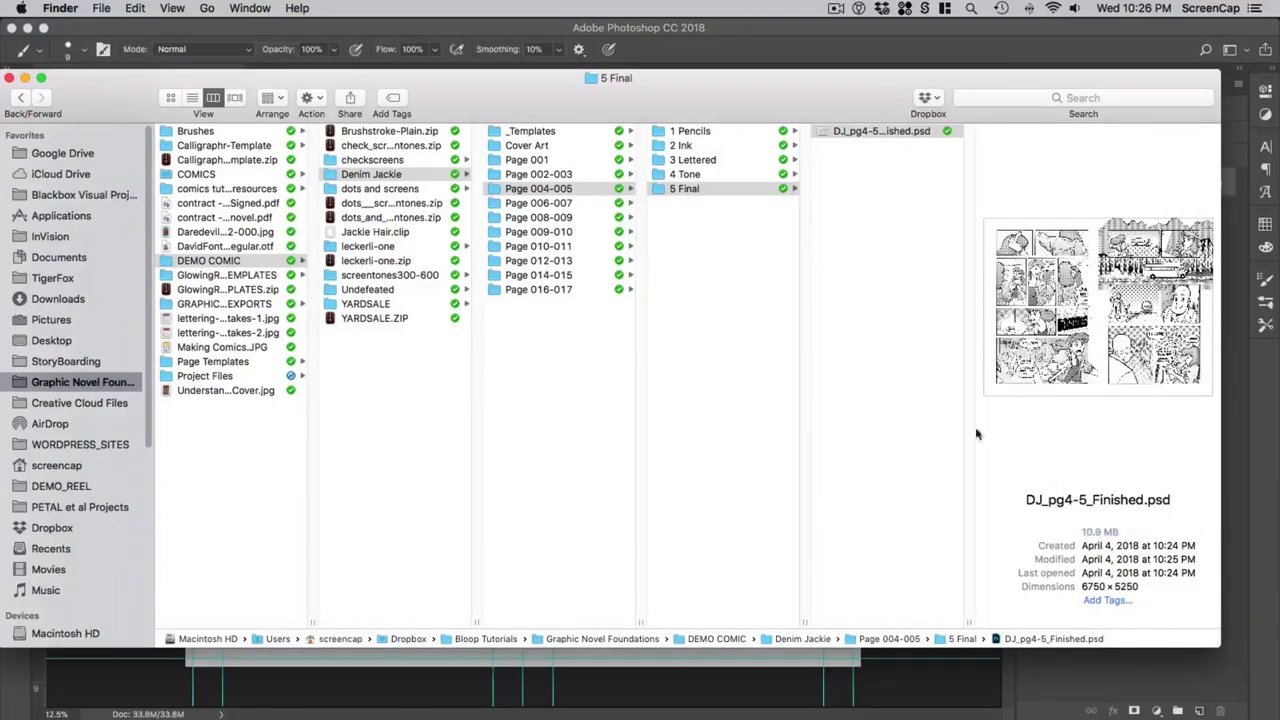
left_click(736, 176)
left_click(876, 131)
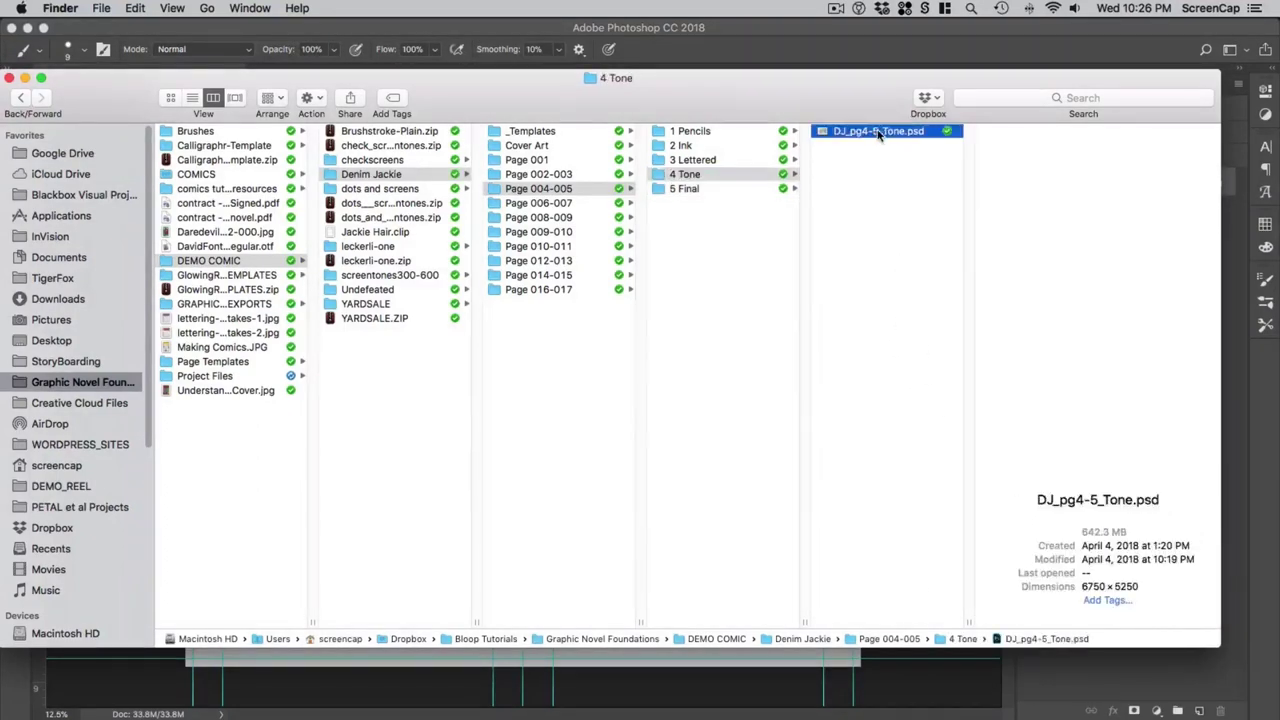
left_click_drag(1082, 533, 1127, 538)
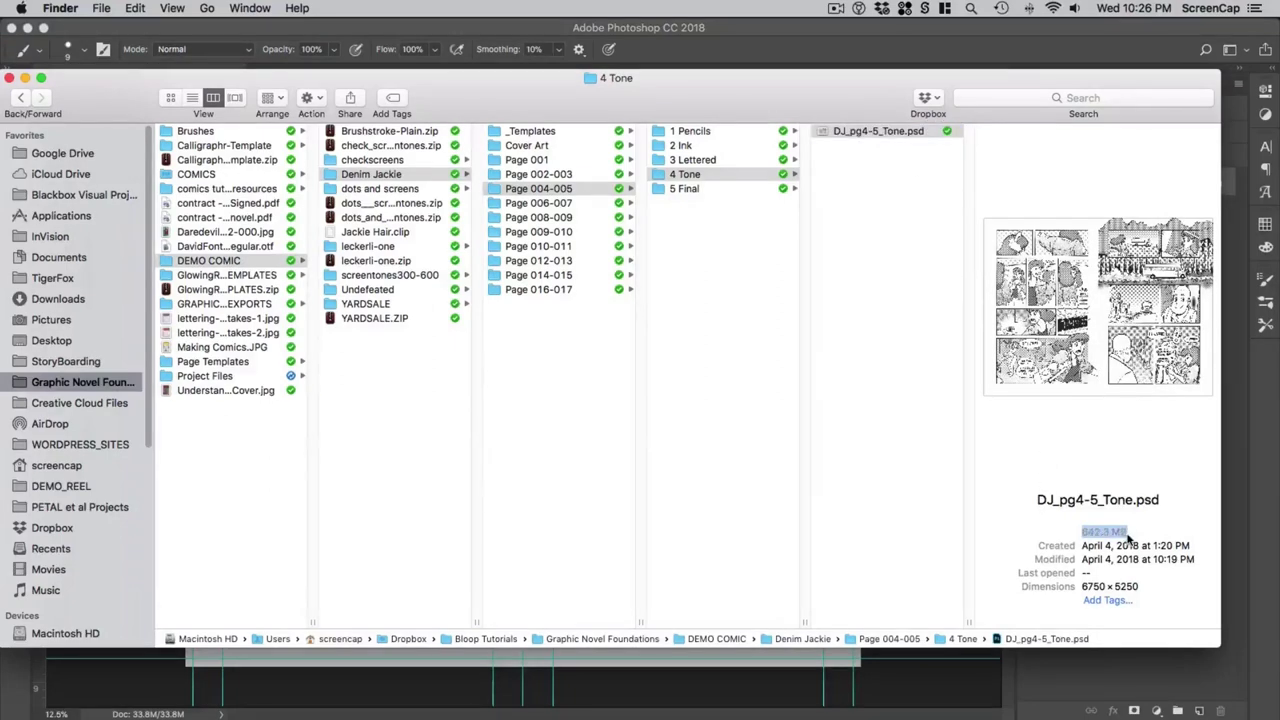
left_click(1137, 527)
left_click(797, 216)
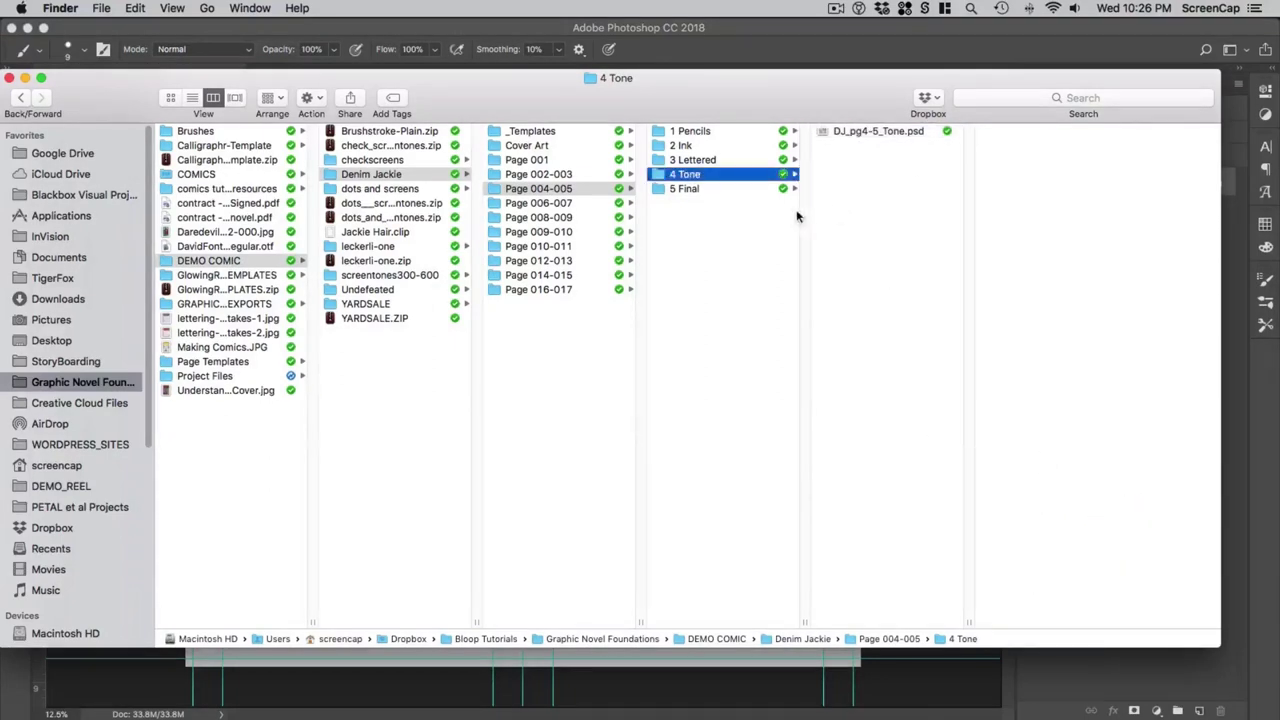
left_click(25, 78)
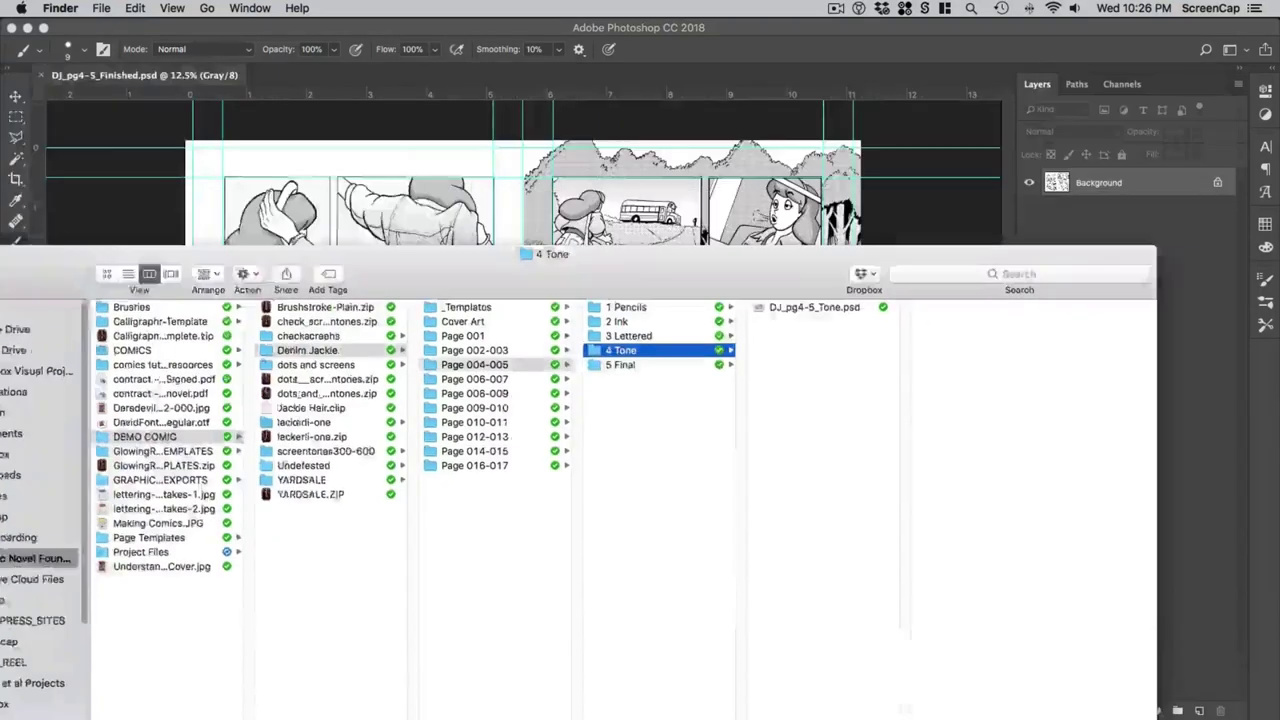